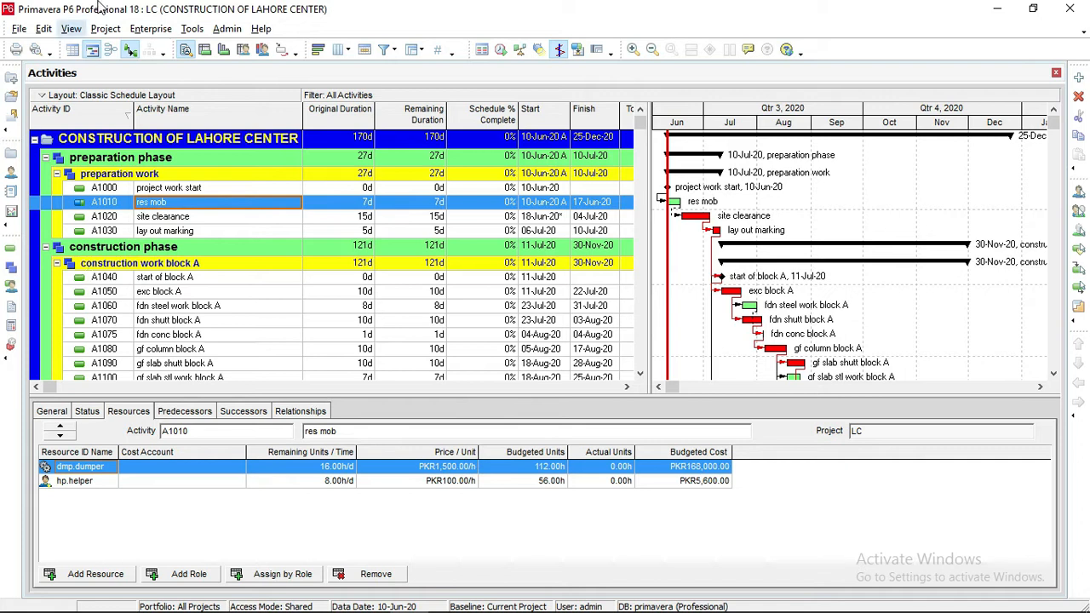
Open the enterprise cost accounts and add a new account, accepting the filter change to display all cost accounts
{"action": "left_click", "coordinate": [152, 29]}
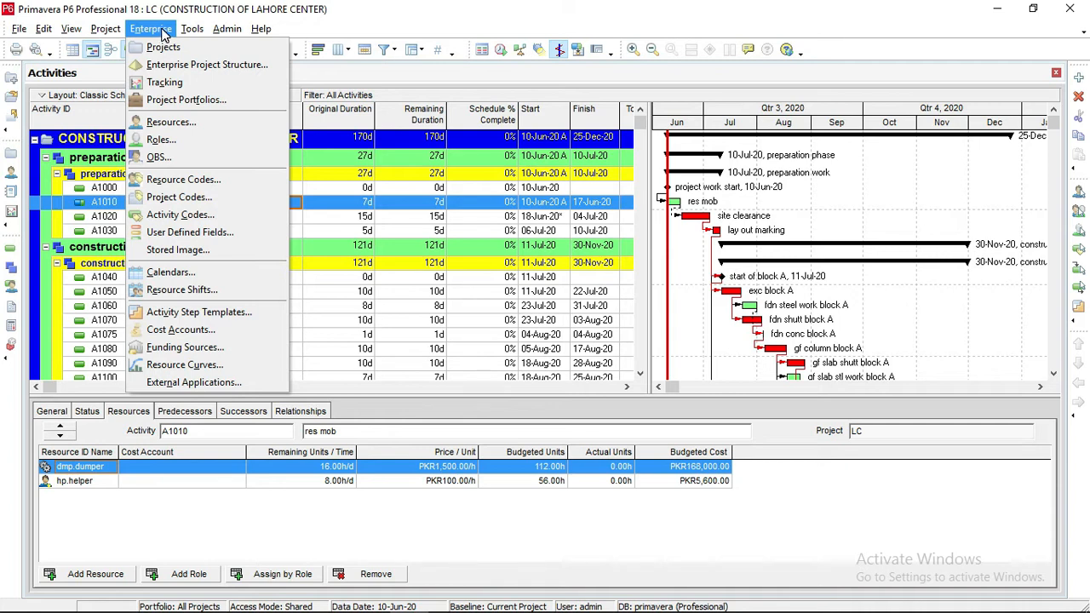
{"action": "left_click", "coordinate": [170, 330]}
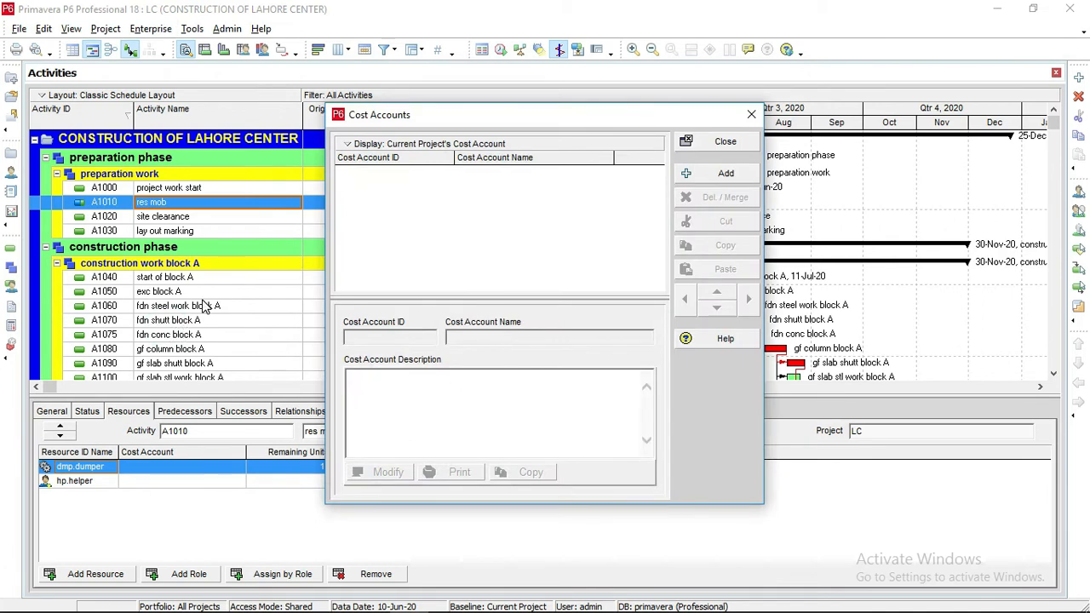
{"action": "left_click_drag", "start_coordinate": [421, 119], "coordinate": [390, 95]}
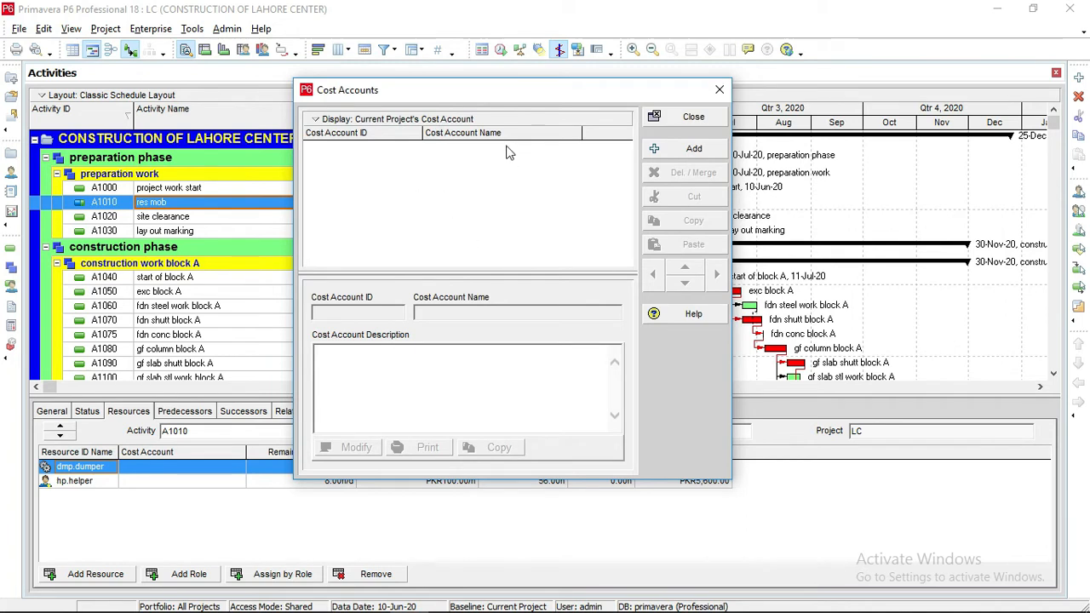
{"action": "left_click", "coordinate": [654, 151]}
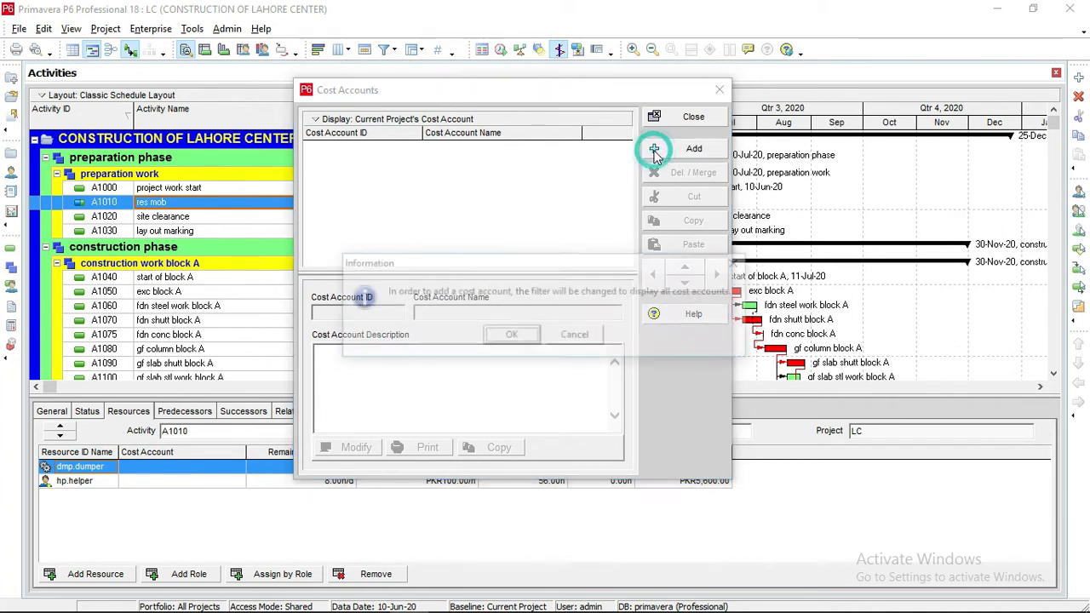
{"action": "left_click", "coordinate": [515, 334]}
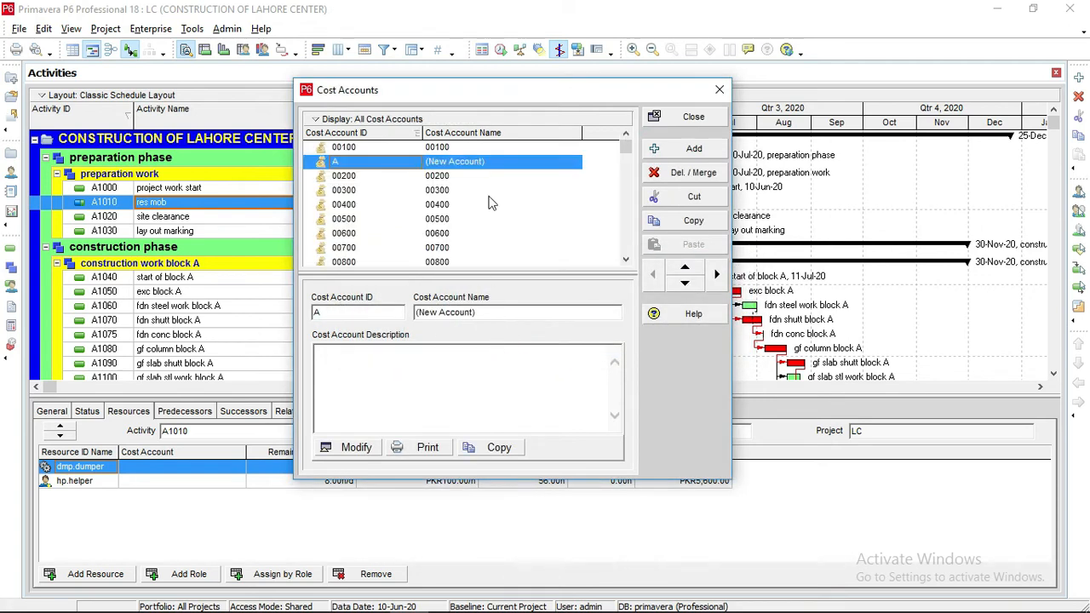
Delete every listed cost account, choosing to delete the accounts in use instead of selecting a replacement
{"action": "scroll", "coordinate": [491, 205], "scroll_direction": "down", "scroll_amount": 1}
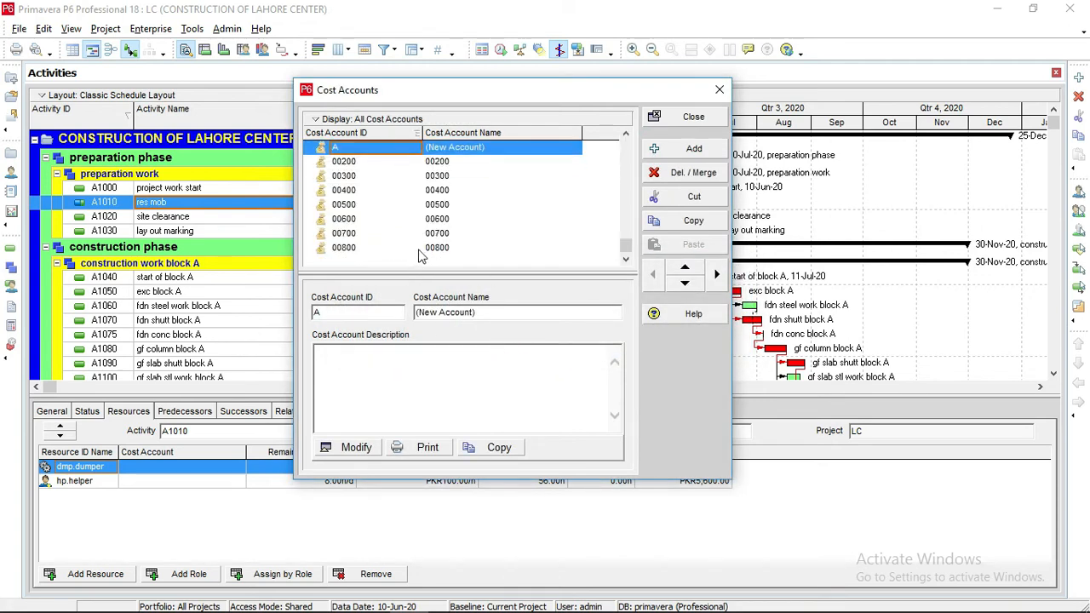
{"action": "scroll", "coordinate": [407, 220], "scroll_direction": "up", "scroll_amount": 1}
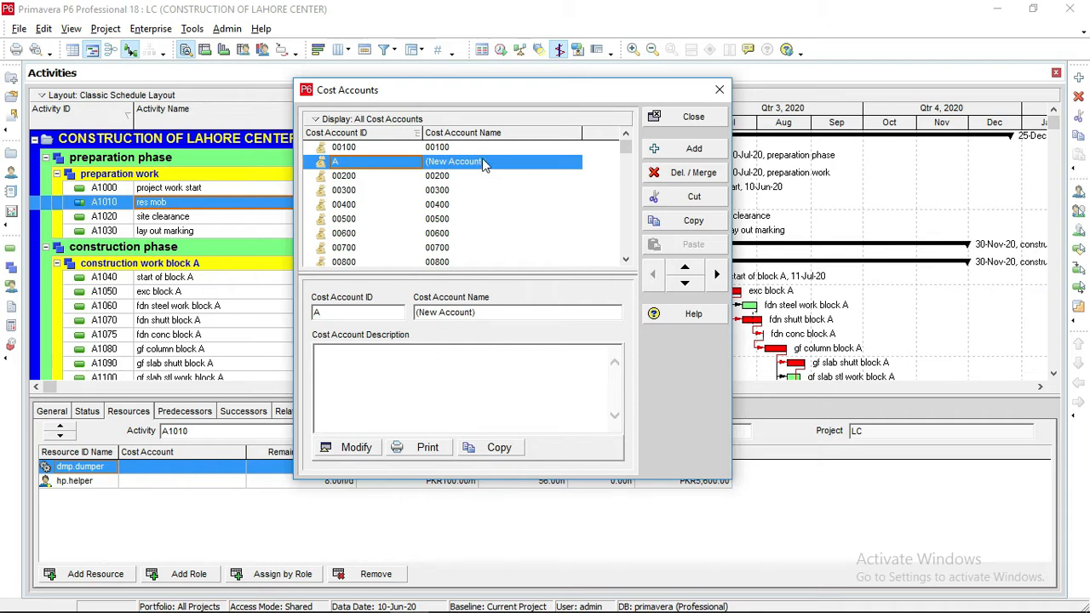
{"action": "left_click", "coordinate": [350, 149]}
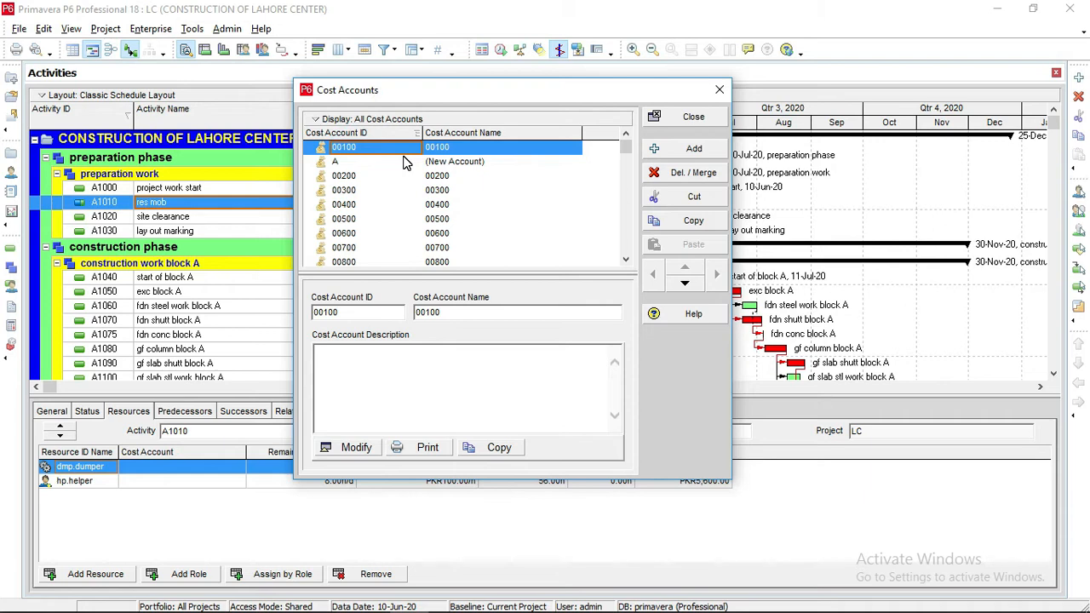
{"action": "key", "text": "shift+Down"}
{"action": "key", "text": "shift+Down"}
{"action": "key", "text": "shift+Down"}
{"action": "key", "text": "shift+Down"}
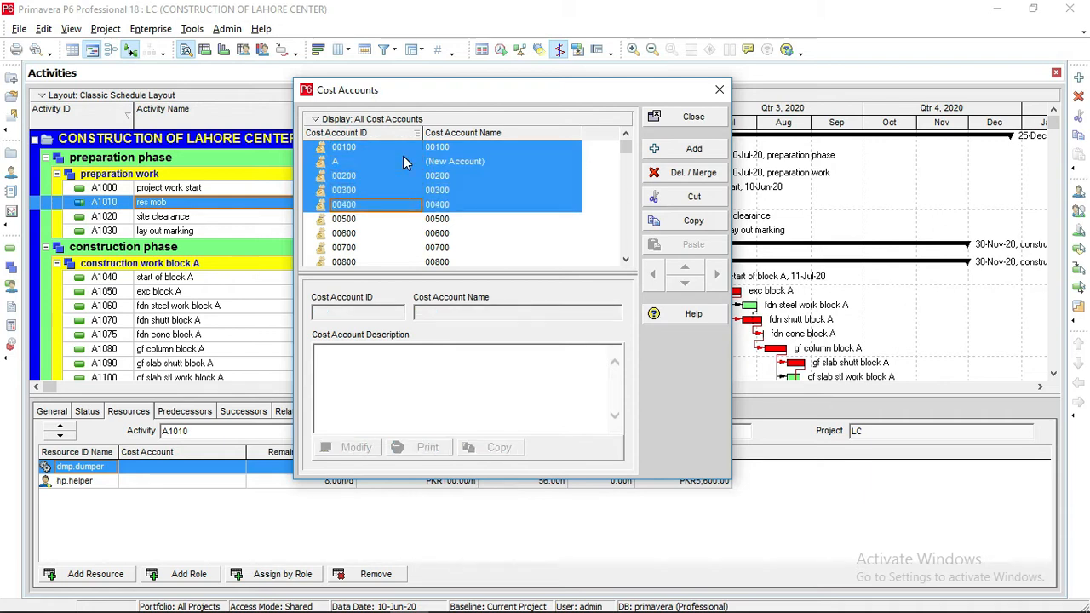
{"action": "key", "text": "shift+Down"}
{"action": "key", "text": "shift+Down"}
{"action": "key", "text": "shift+Down"}
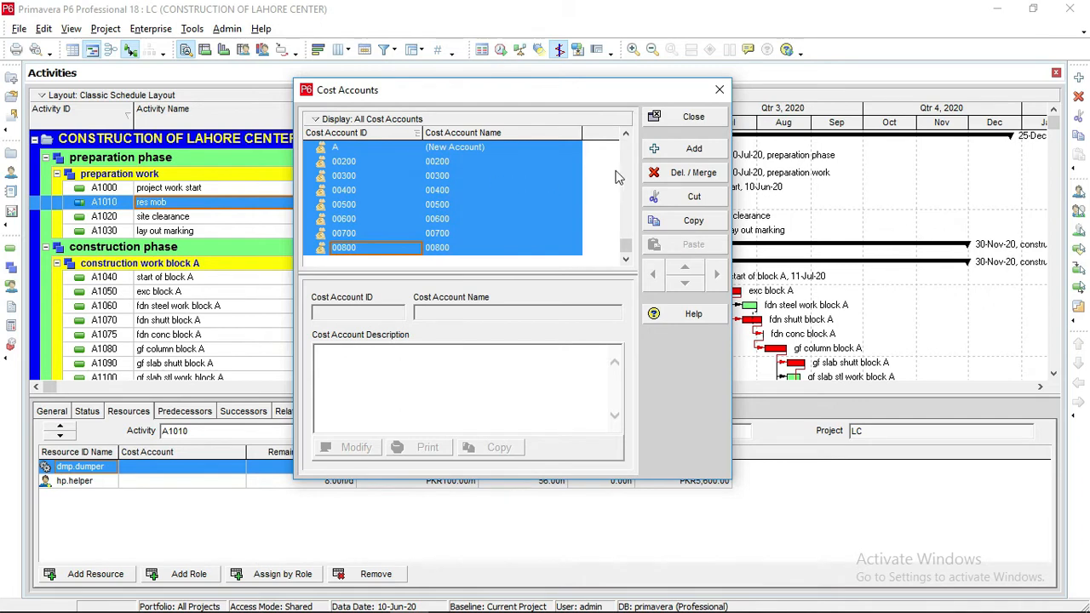
{"action": "left_click", "coordinate": [667, 181]}
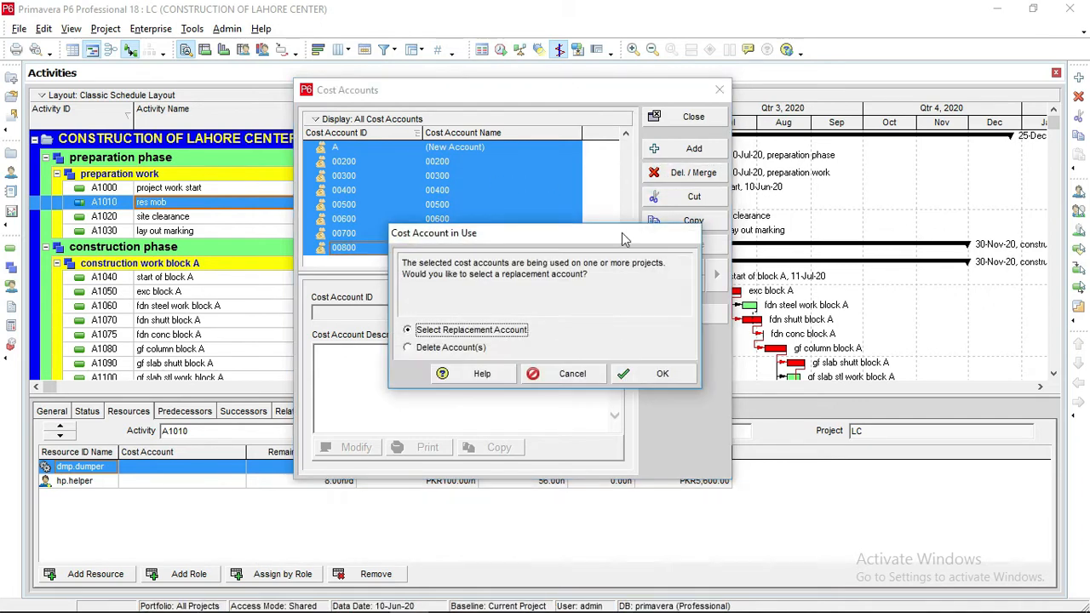
{"action": "left_click", "coordinate": [436, 349]}
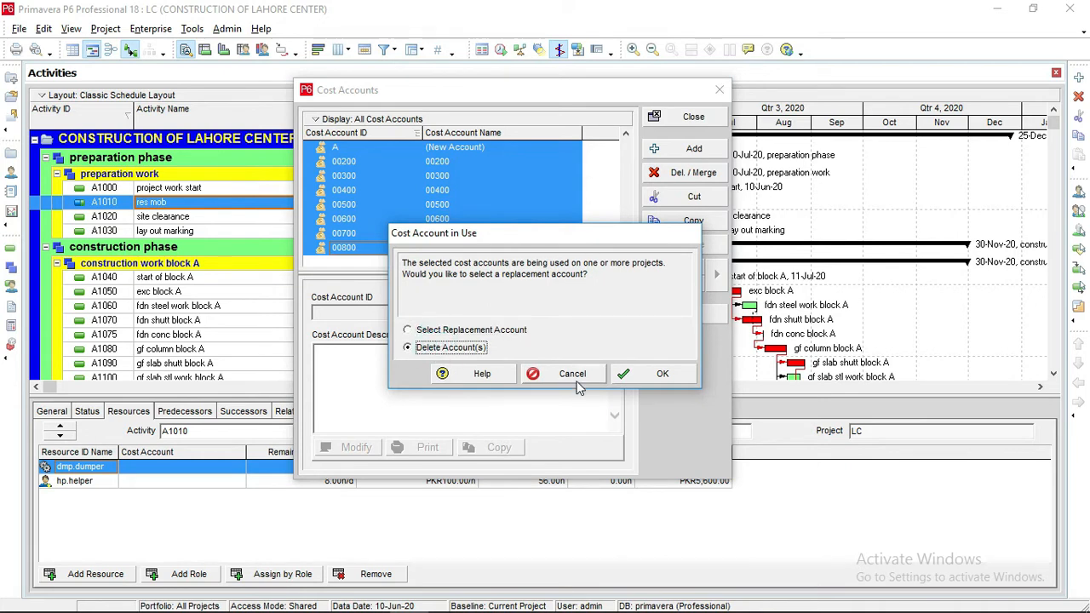
{"action": "left_click", "coordinate": [630, 377]}
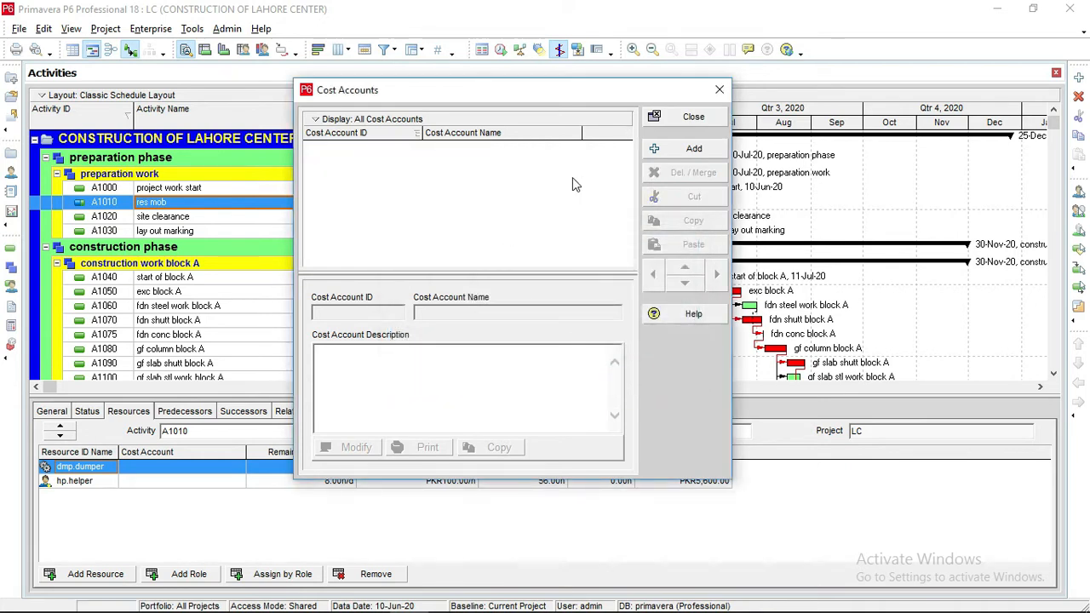
Add a cost account with ID 111 and the name "man power"
{"action": "left_click", "coordinate": [672, 146]}
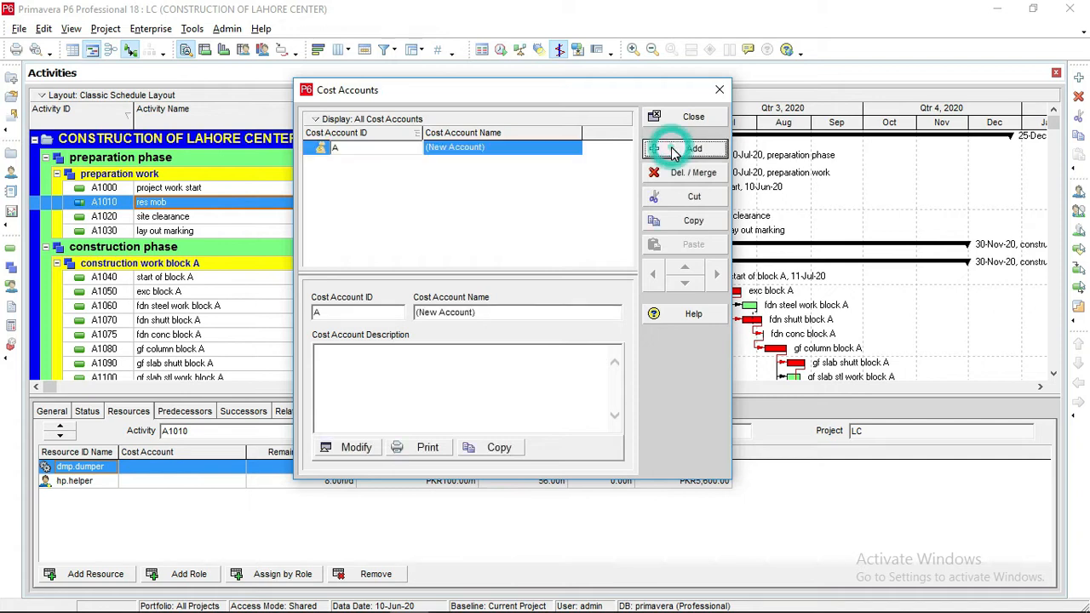
{"action": "left_click", "coordinate": [347, 148]}
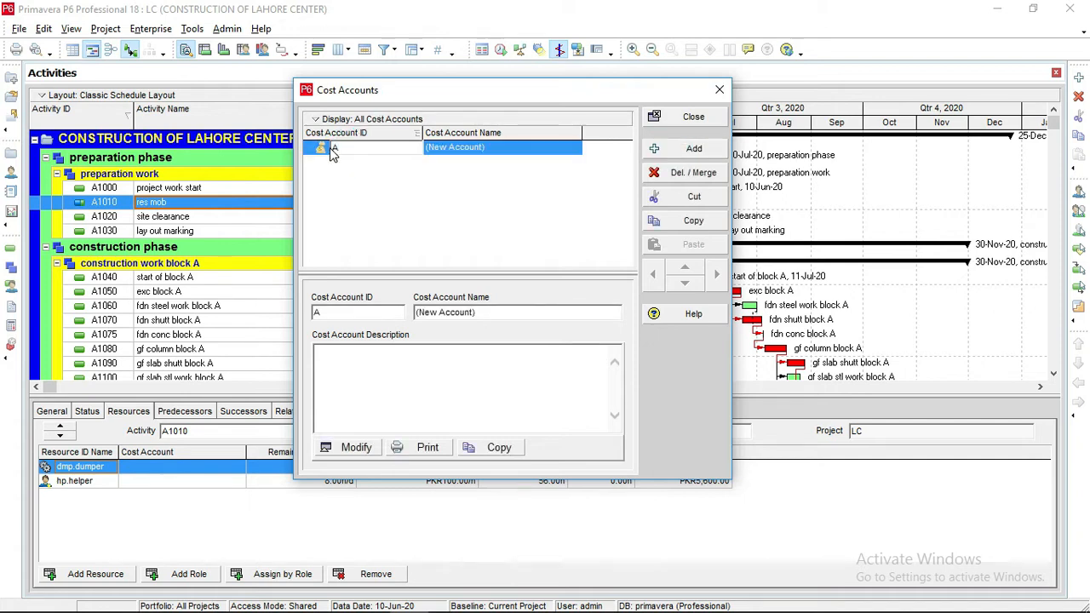
{"action": "double_click", "coordinate": [340, 147]}
{"action": "left_click", "coordinate": [518, 152]}
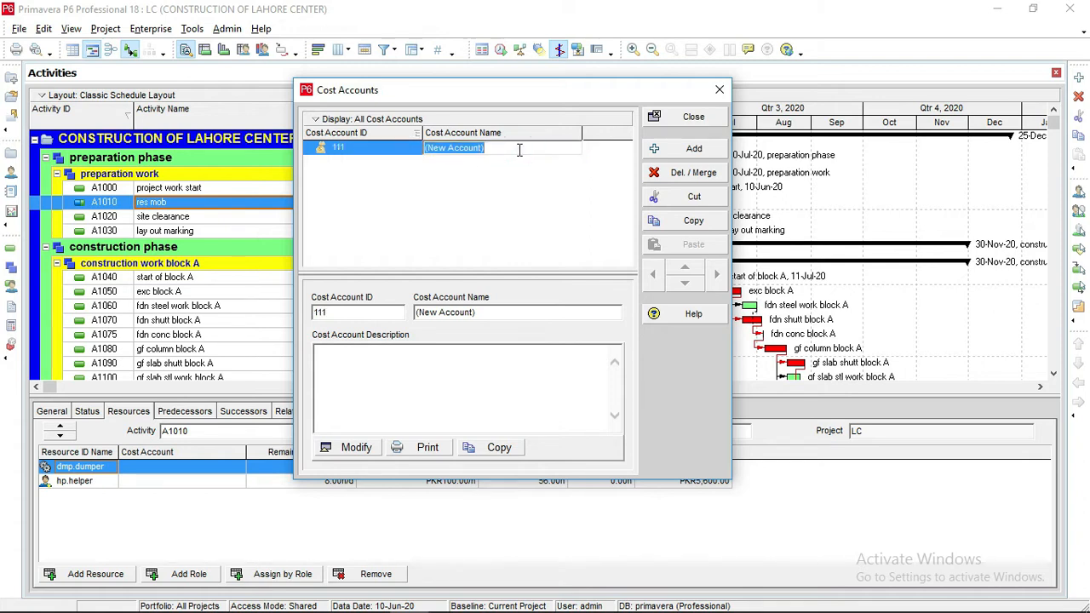
{"action": "key", "text": "BackSpace"}
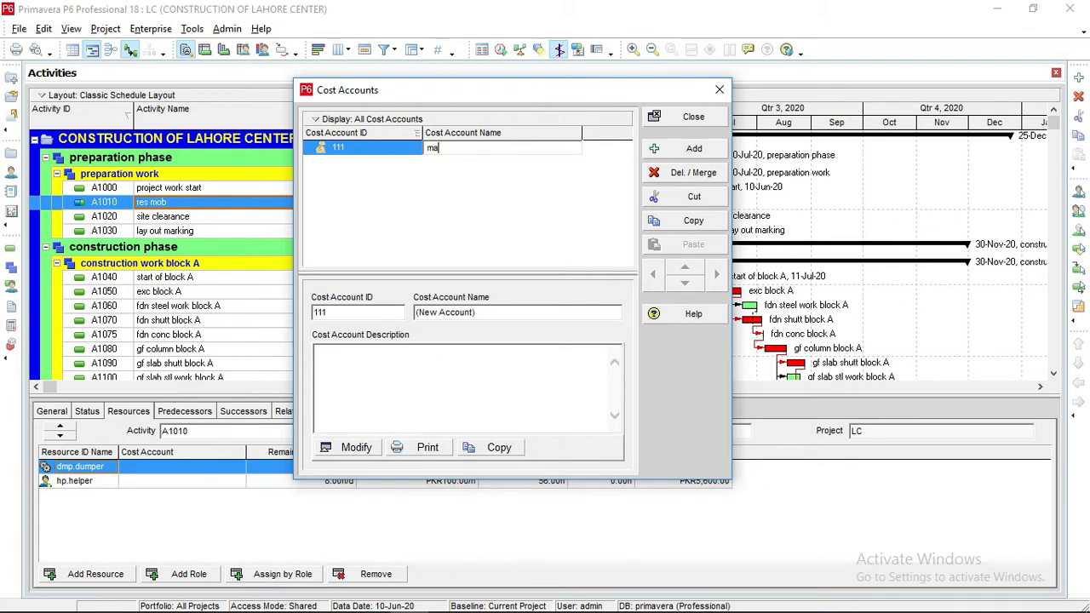
{"action": "type", "text": "man po"}
Add a second cost account with ID 222 and the name "material"
{"action": "left_click", "coordinate": [669, 149]}
{"action": "left_click", "coordinate": [337, 162]}
{"action": "type", "text": "222"}
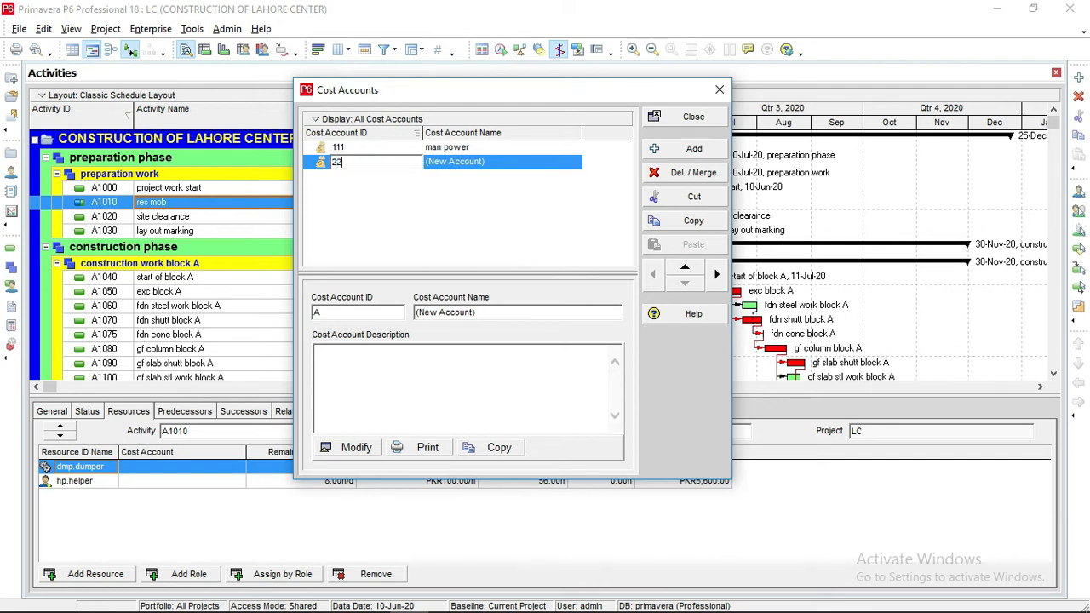
{"action": "left_click", "coordinate": [512, 162]}
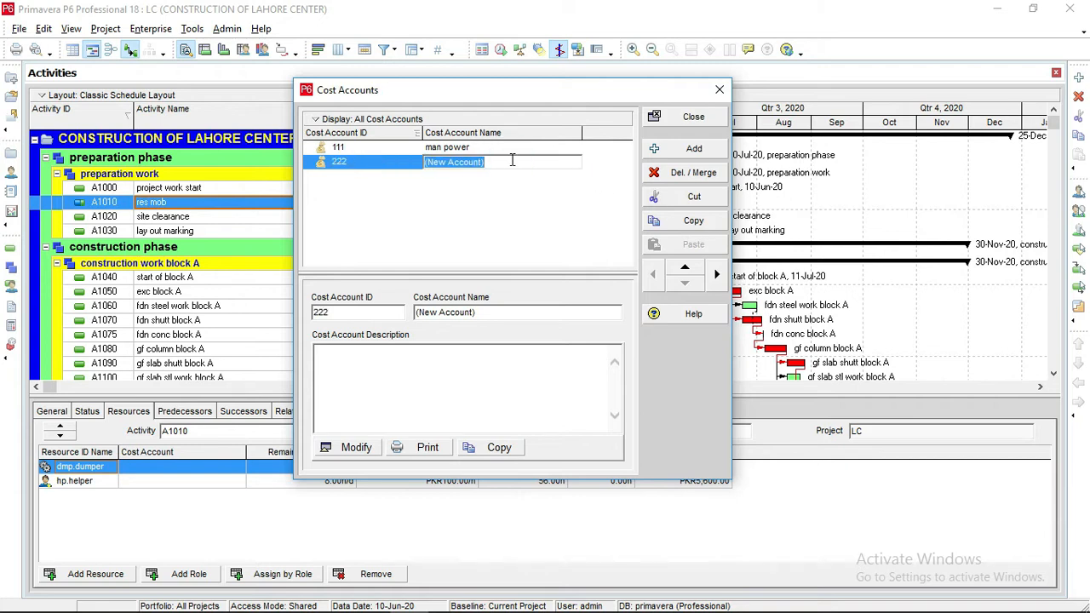
{"action": "type", "text": "material"}
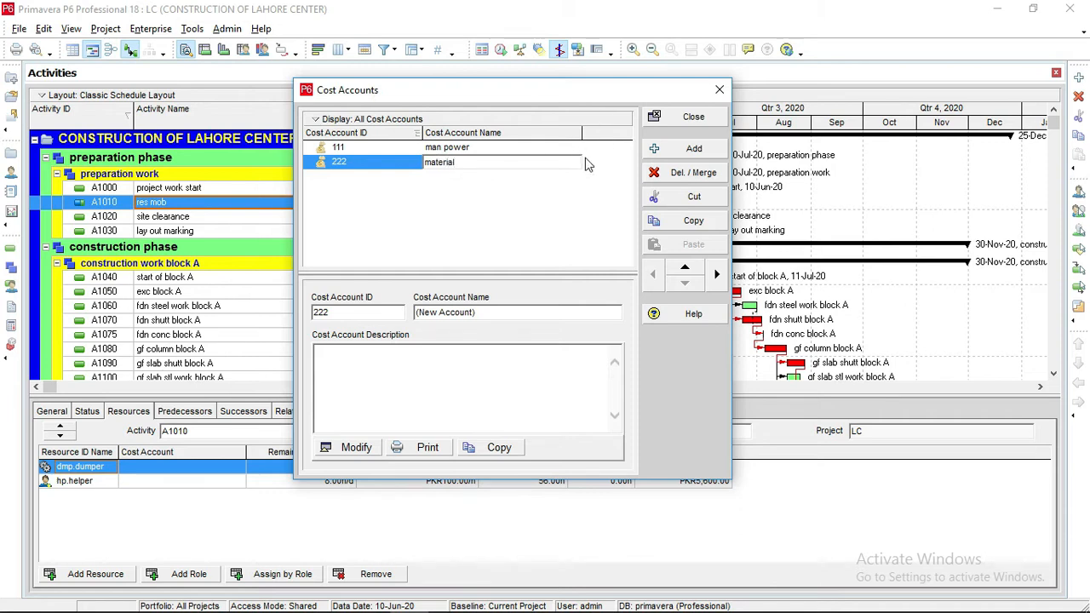
Add a third cost account with ID 333 and the name "machinery"
{"action": "left_click", "coordinate": [686, 150]}
{"action": "double_click", "coordinate": [371, 175]}
{"action": "type", "text": "33"}
{"action": "left_click", "coordinate": [485, 175]}
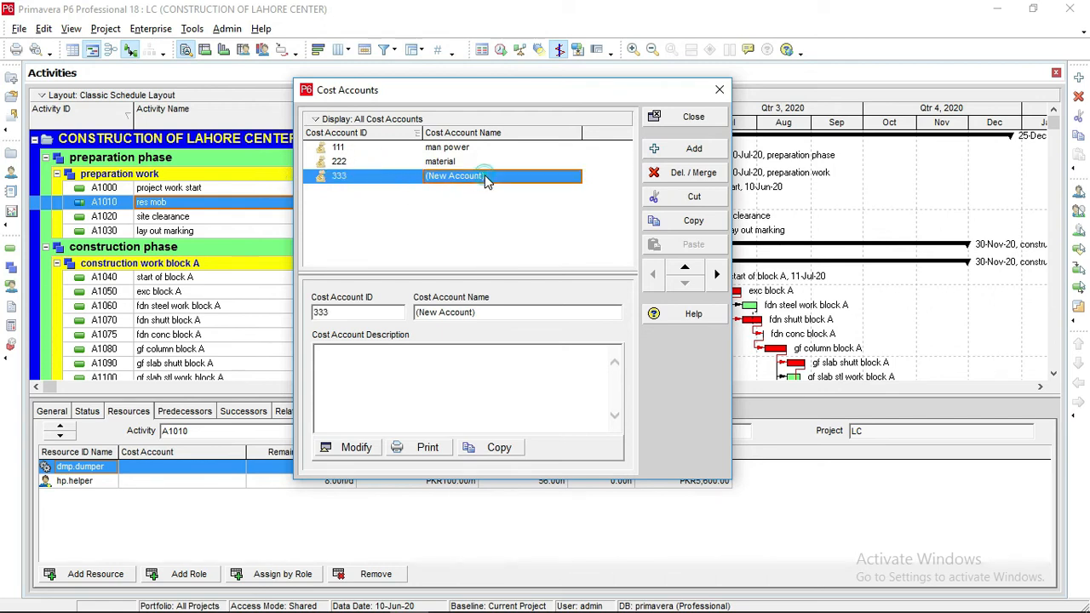
{"action": "left_click", "coordinate": [486, 176]}
{"action": "type", "text": "machinery"}
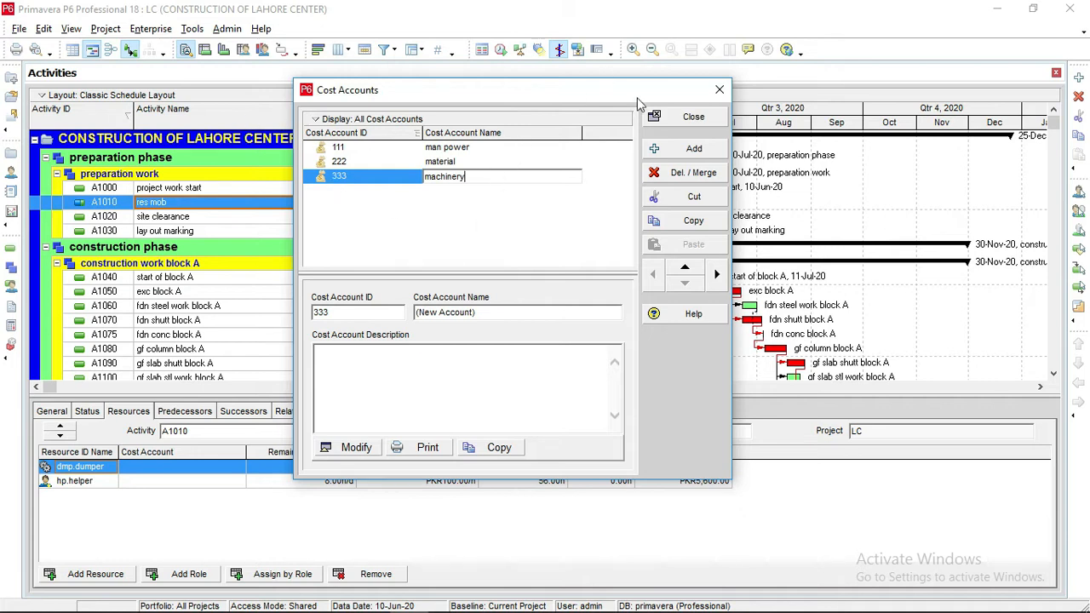
Add a fourth cost account with ID 444 named "overhead expenses" and close the cost accounts dialog
{"action": "left_click", "coordinate": [671, 148]}
{"action": "left_click", "coordinate": [377, 195]}
{"action": "left_click", "coordinate": [352, 196]}
{"action": "type", "text": "44"}
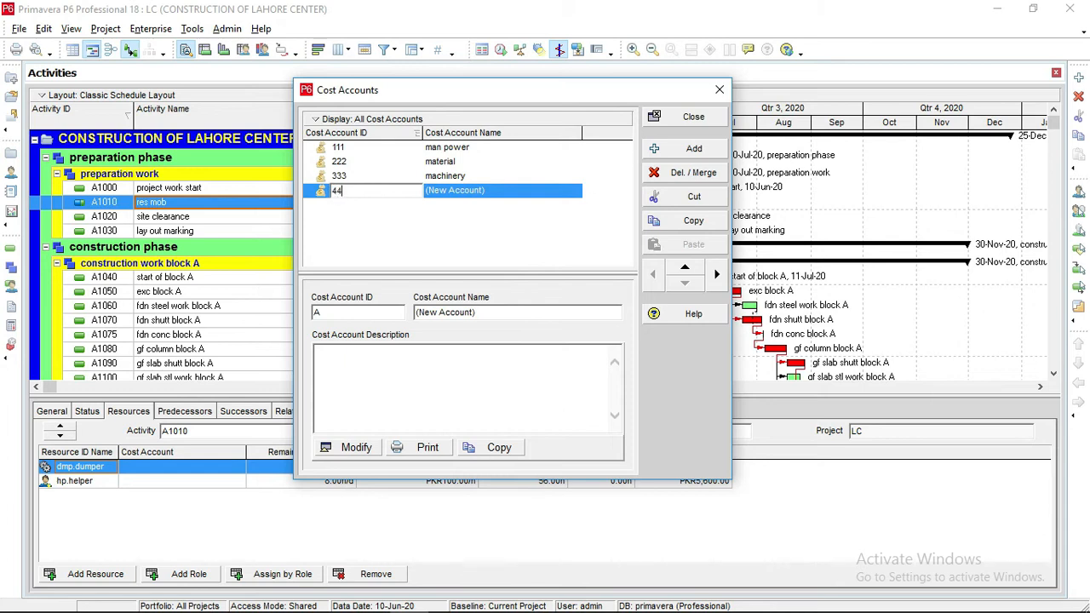
{"action": "type", "text": "4"}
{"action": "left_click", "coordinate": [499, 195]}
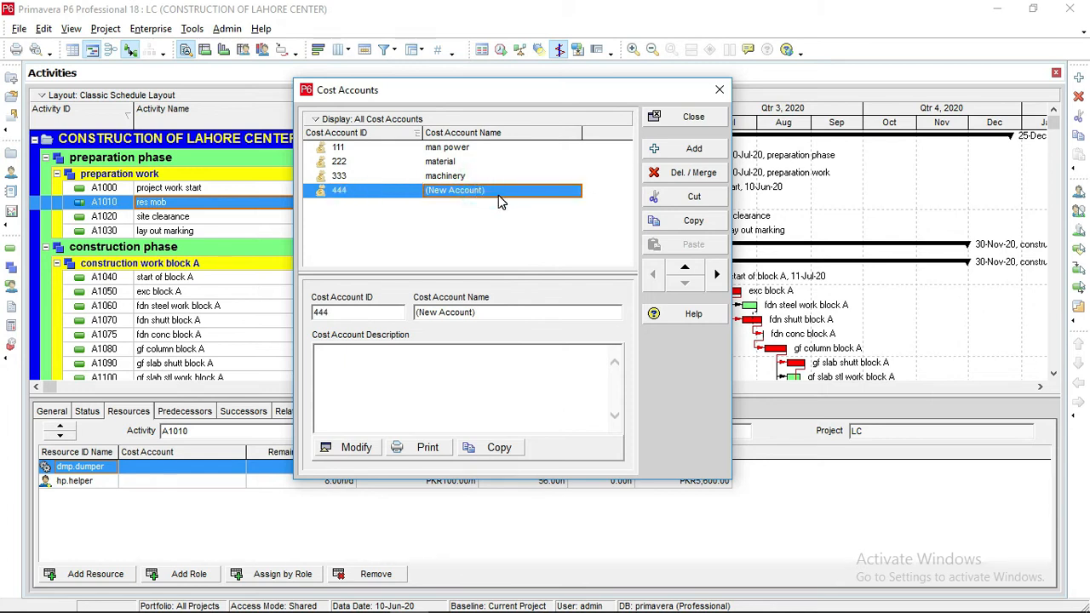
{"action": "left_click", "coordinate": [498, 195]}
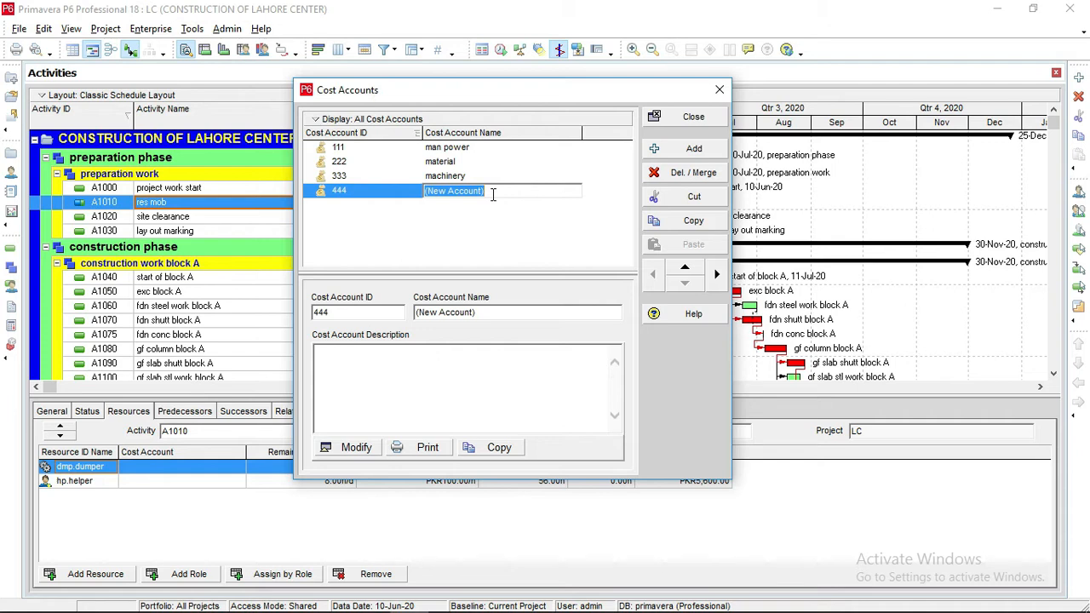
{"action": "type", "text": "ov"}
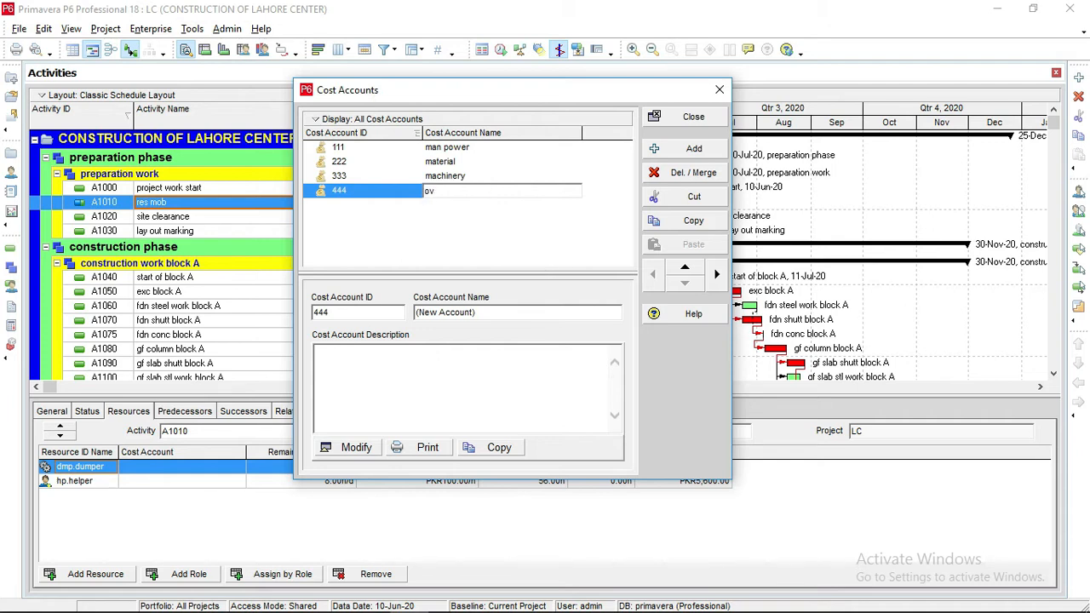
{"action": "type", "text": "erhead expenses"}
{"action": "key", "text": "Return"}
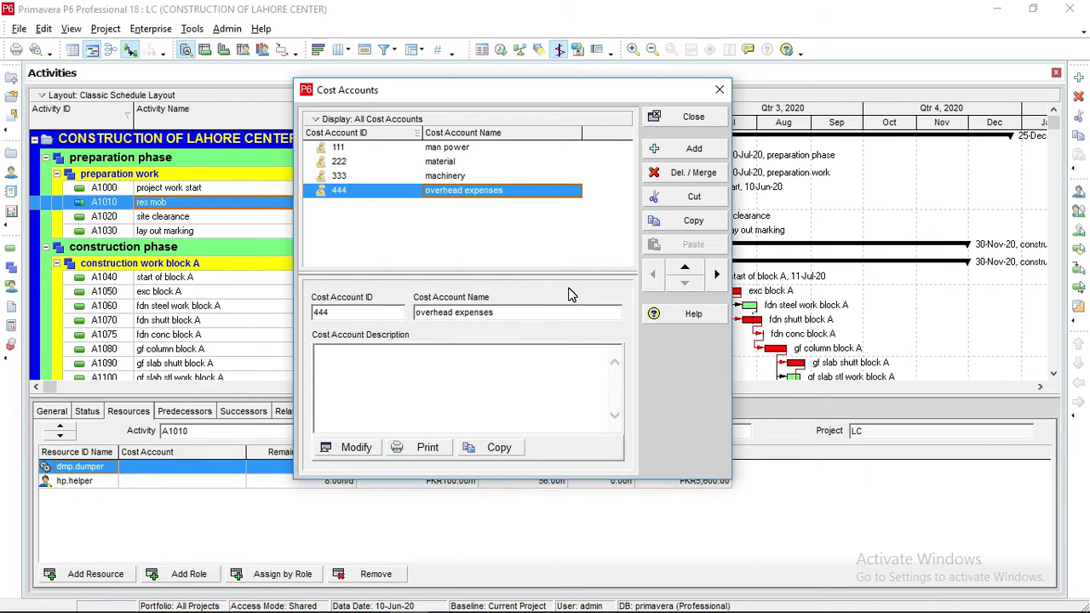
{"action": "left_click", "coordinate": [665, 125]}
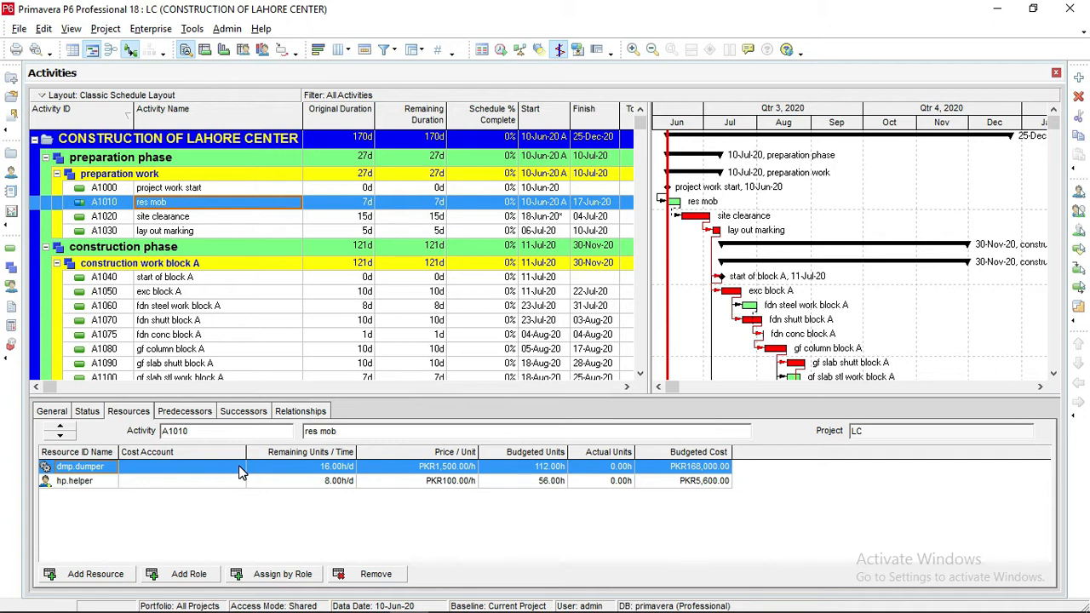
Assign cost account 333 (machinery) to the dmp.dumper resource of activity A1010, res mob
{"action": "left_click", "coordinate": [164, 205]}
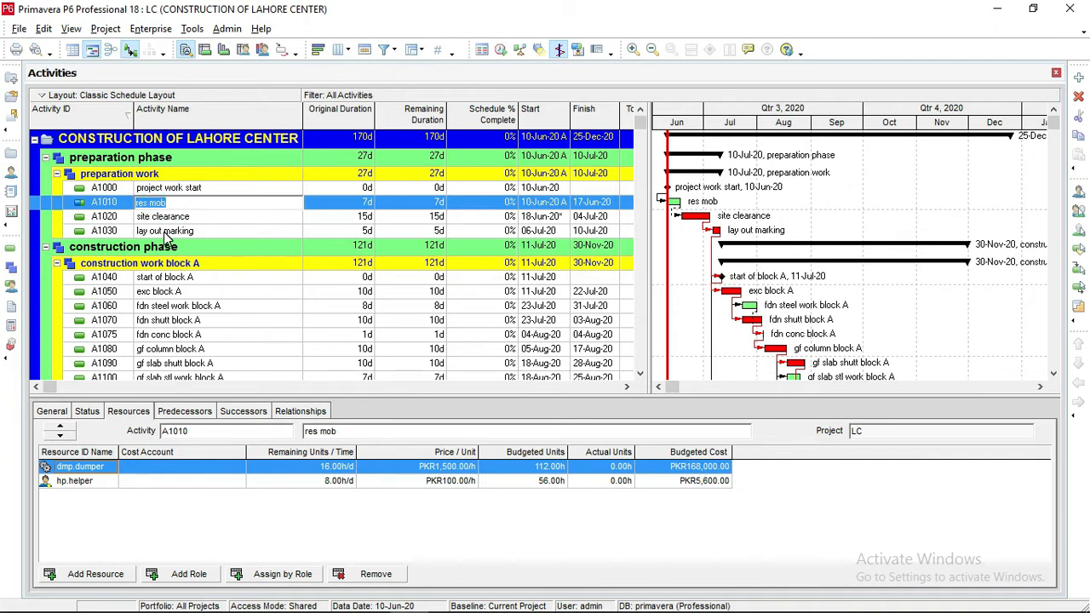
{"action": "left_click", "coordinate": [166, 231]}
{"action": "left_click", "coordinate": [172, 206]}
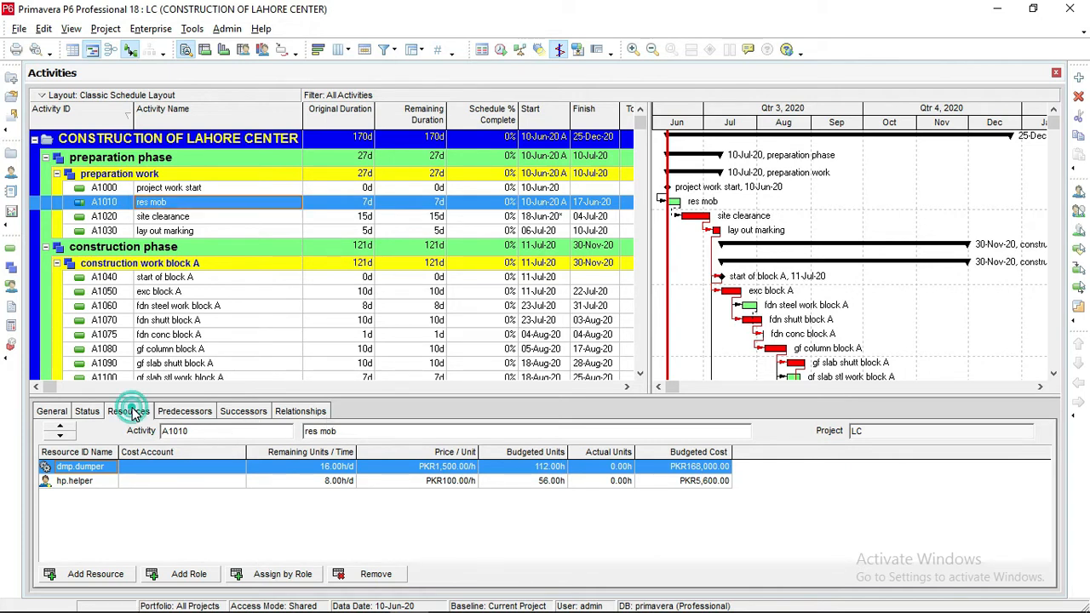
{"action": "left_click", "coordinate": [170, 466]}
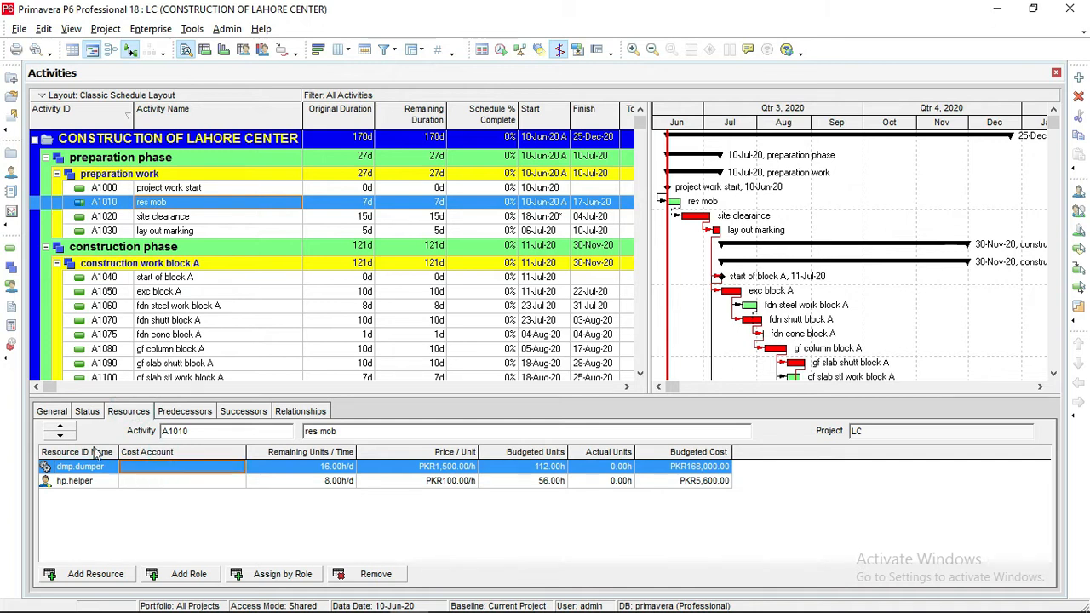
{"action": "double_click", "coordinate": [226, 468]}
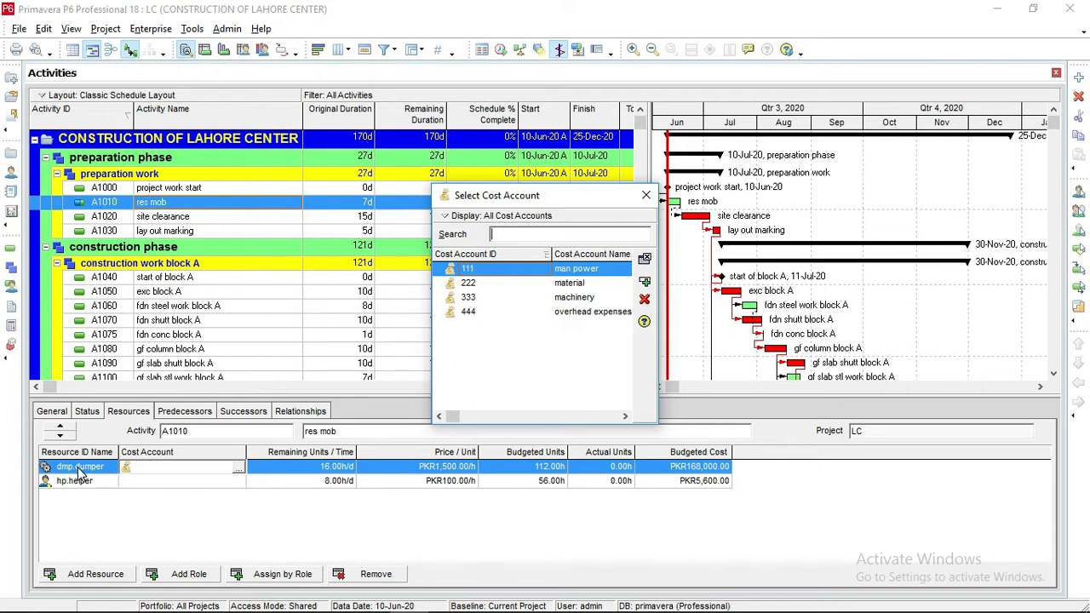
{"action": "left_click", "coordinate": [576, 297]}
{"action": "left_click", "coordinate": [643, 283]}
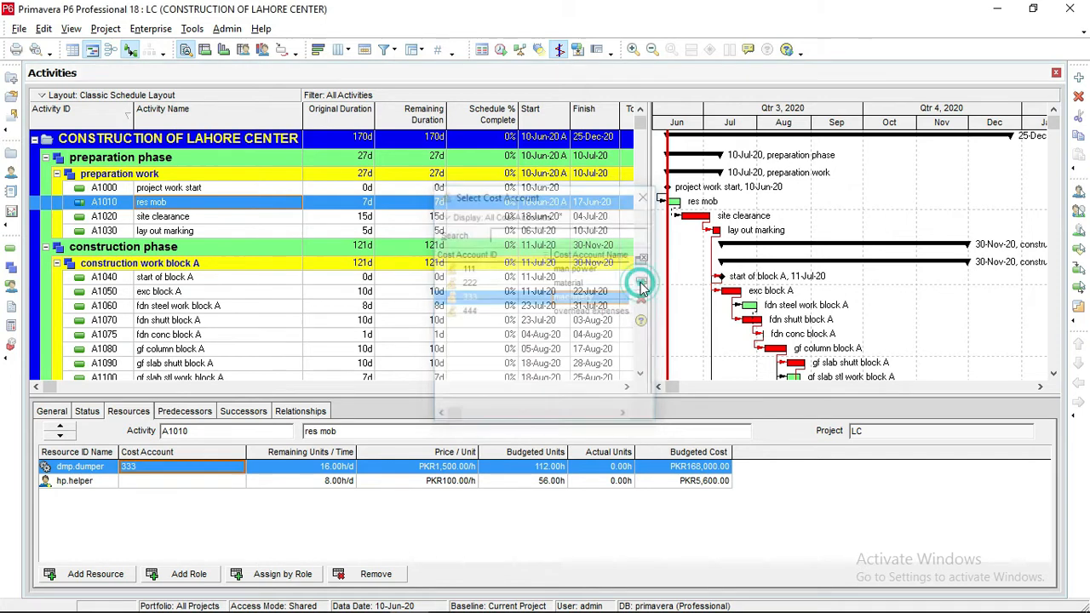
Assign cost account 111 (man power) to the hp.helper resource of activity A1010, res mob
{"action": "left_click", "coordinate": [240, 484]}
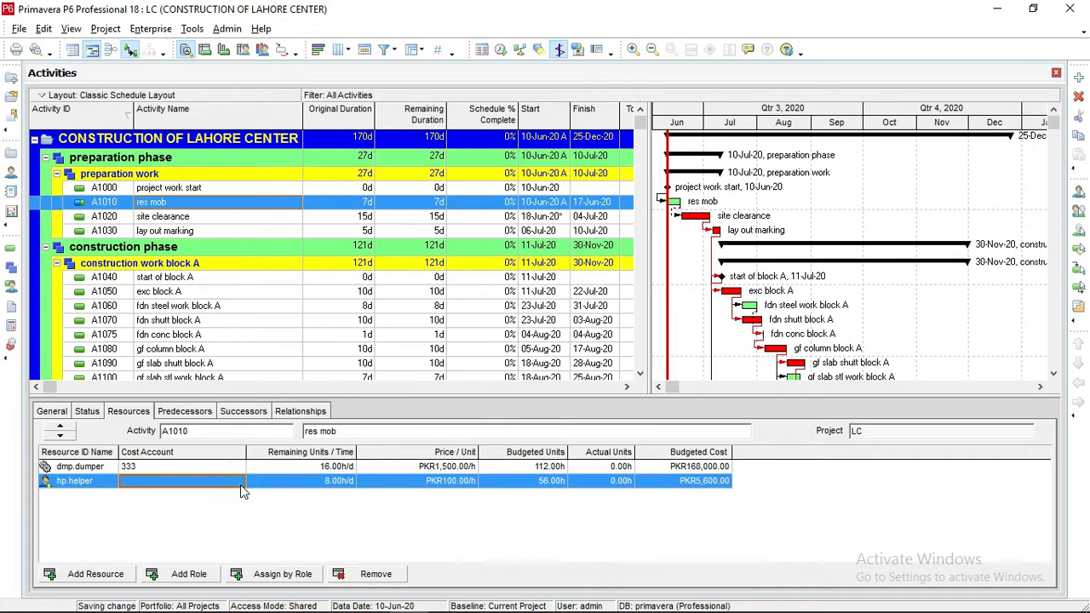
{"action": "left_click", "coordinate": [238, 482]}
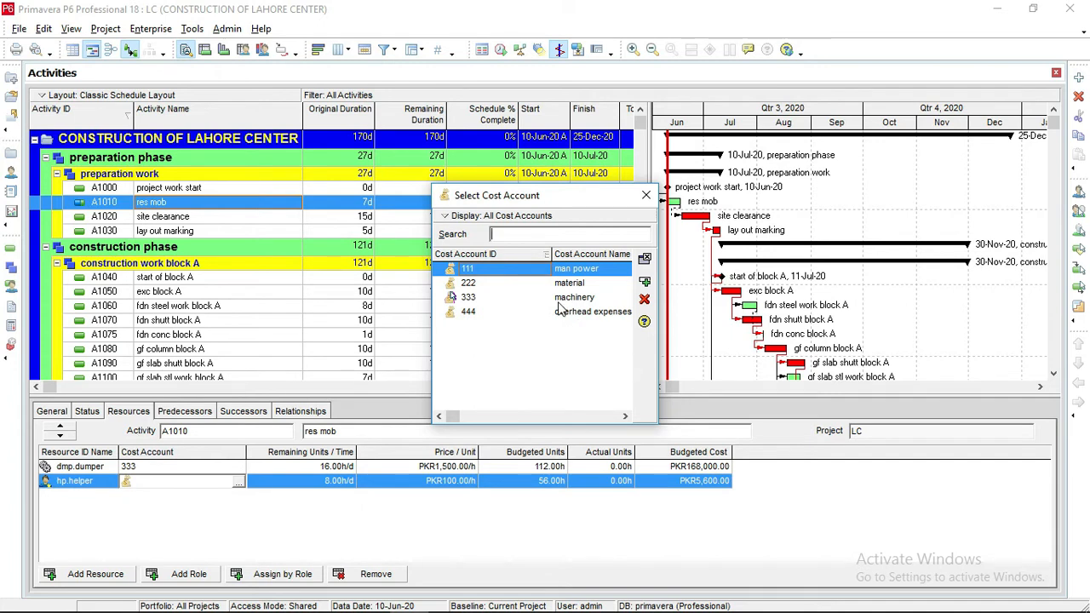
{"action": "left_click", "coordinate": [643, 284]}
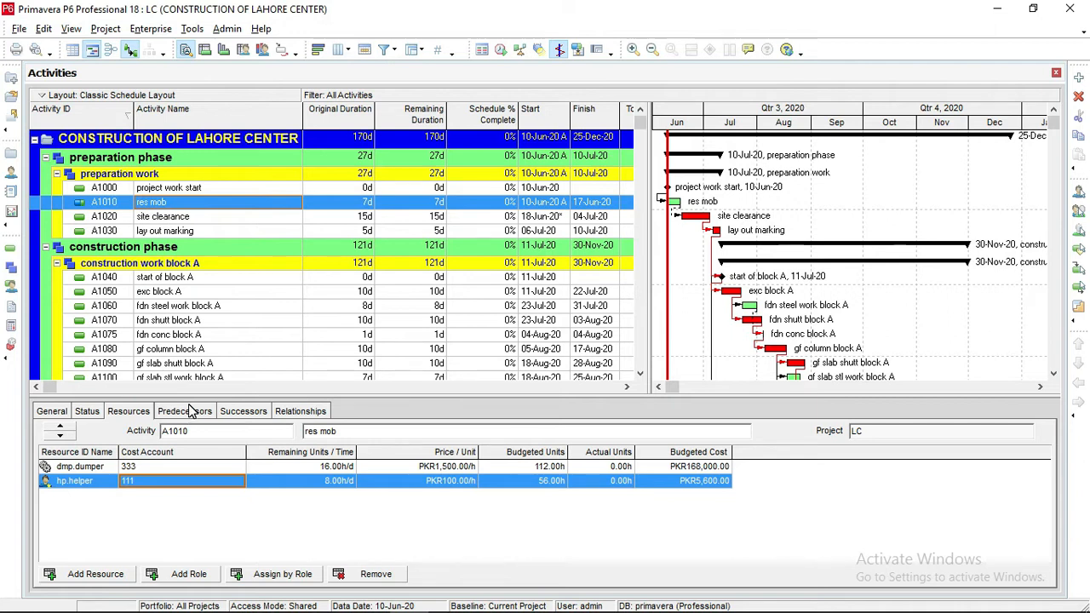
Assign cost account 333 (machinery) to the dmp.dumper resource of activity A1020, site clearance
{"action": "left_click", "coordinate": [159, 218]}
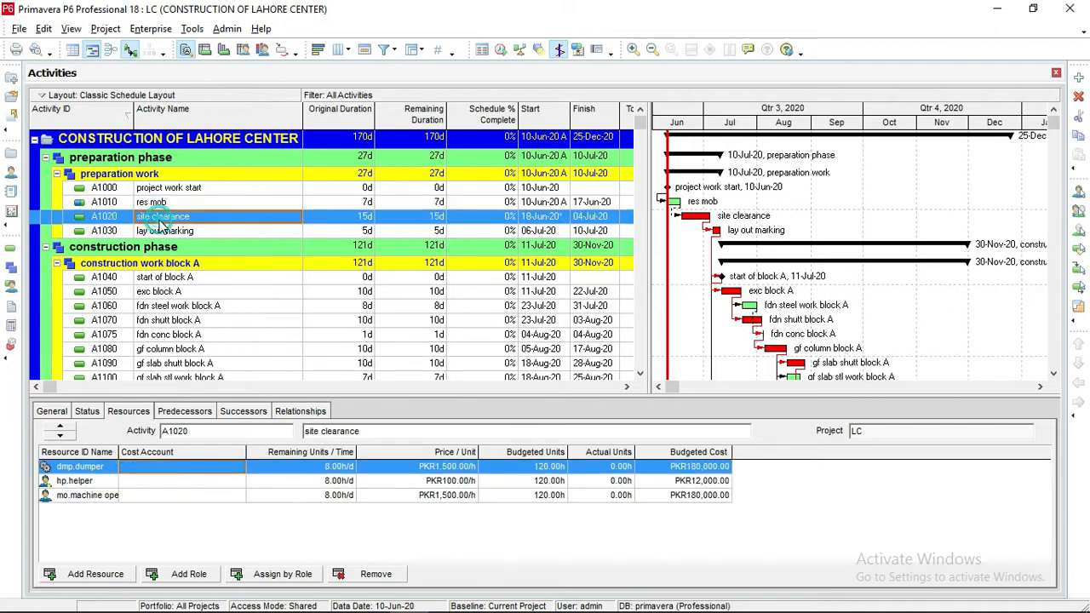
{"action": "double_click", "coordinate": [170, 470]}
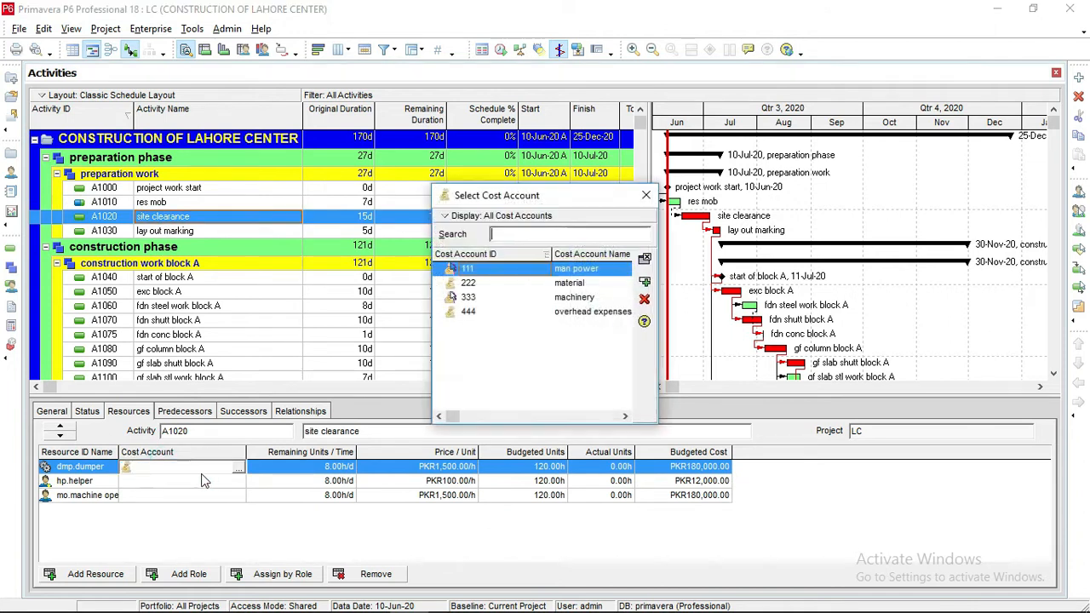
{"action": "left_click", "coordinate": [577, 298]}
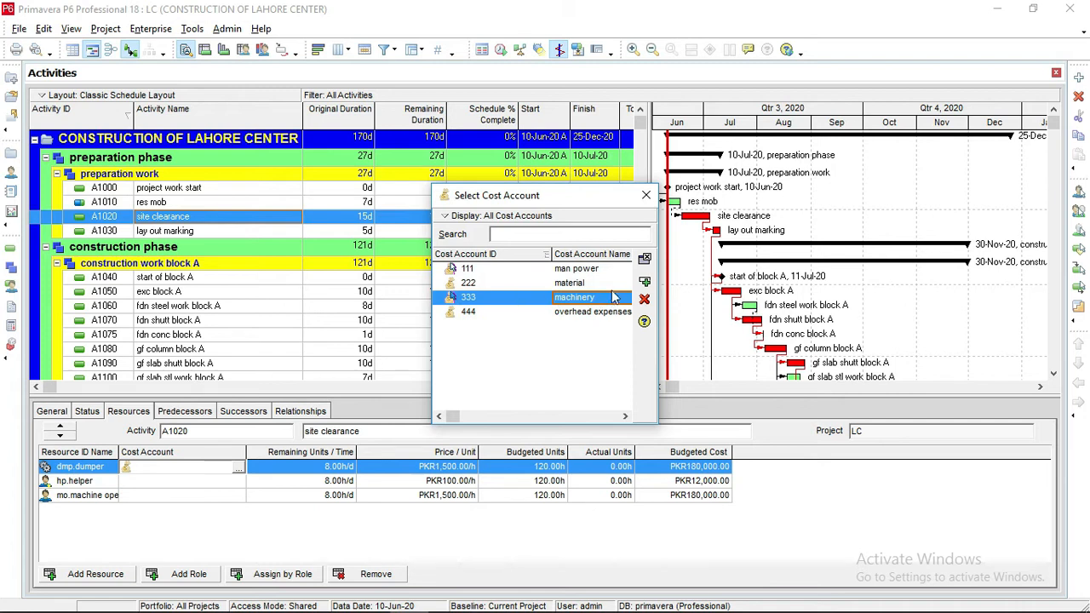
{"action": "left_click", "coordinate": [643, 280]}
Assign cost account 111 (man power) to the hp.helper resource of activity A1020, site clearance
{"action": "left_click", "coordinate": [175, 482]}
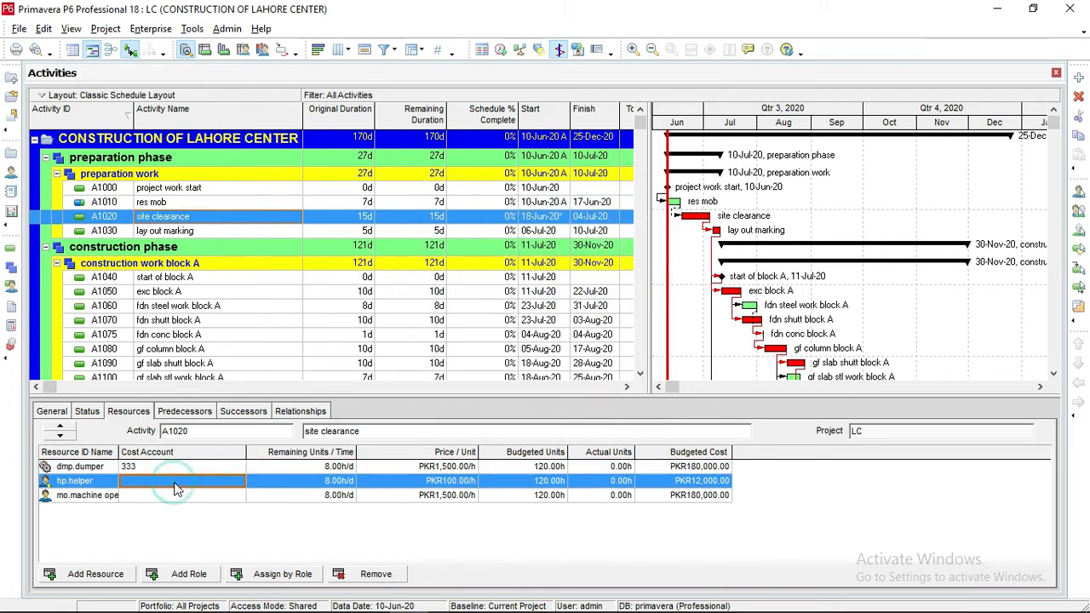
{"action": "double_click", "coordinate": [194, 480]}
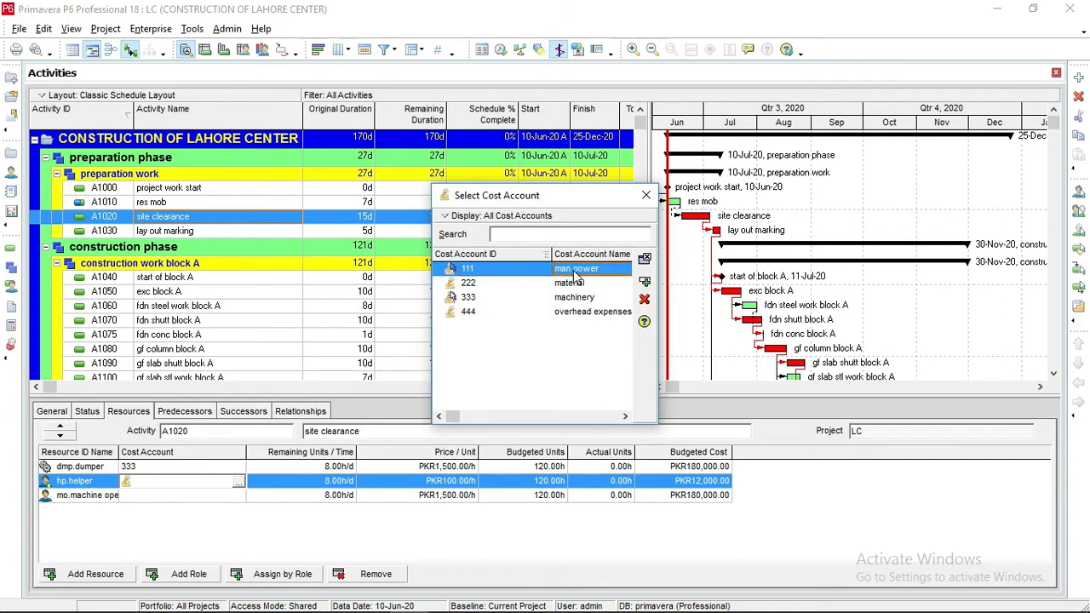
{"action": "left_click", "coordinate": [645, 282]}
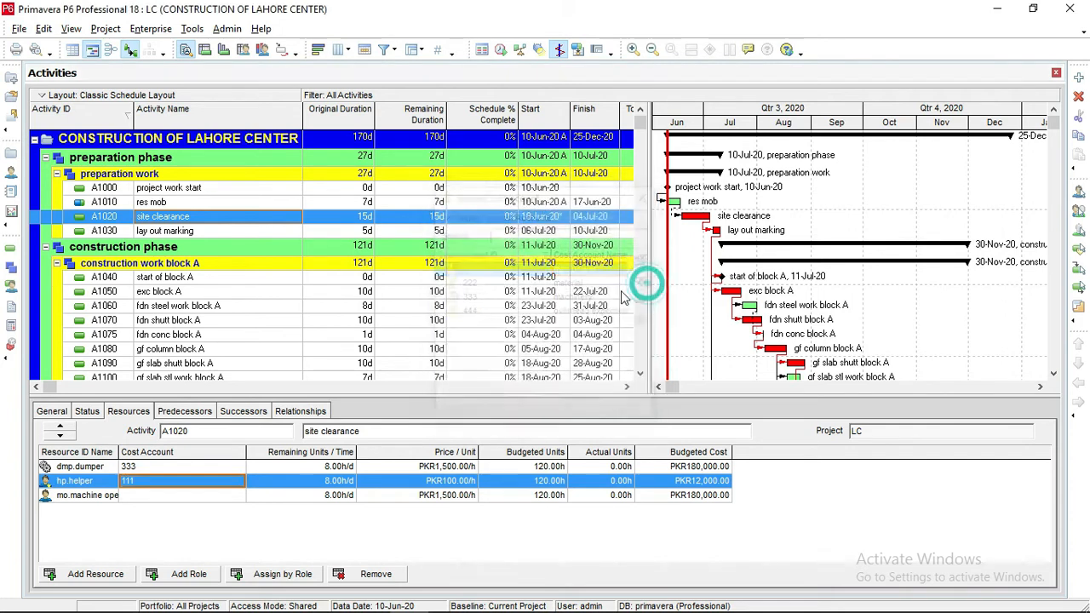
Assign cost account 111 (man power) to the machine operator resource of activity A1020, site clearance
{"action": "left_click", "coordinate": [170, 495]}
{"action": "left_click", "coordinate": [207, 495]}
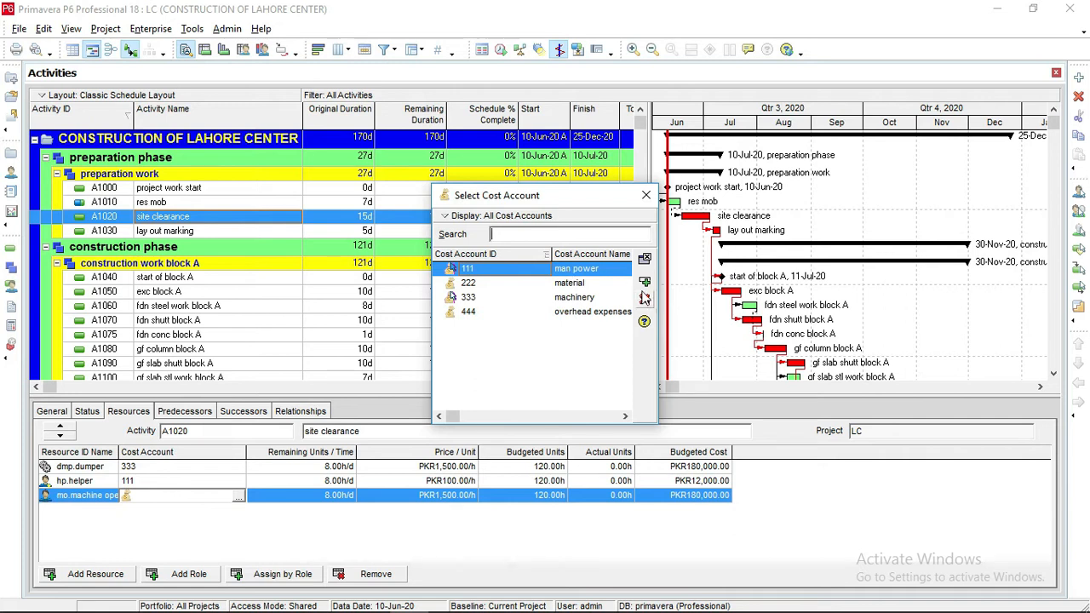
{"action": "left_click", "coordinate": [645, 298]}
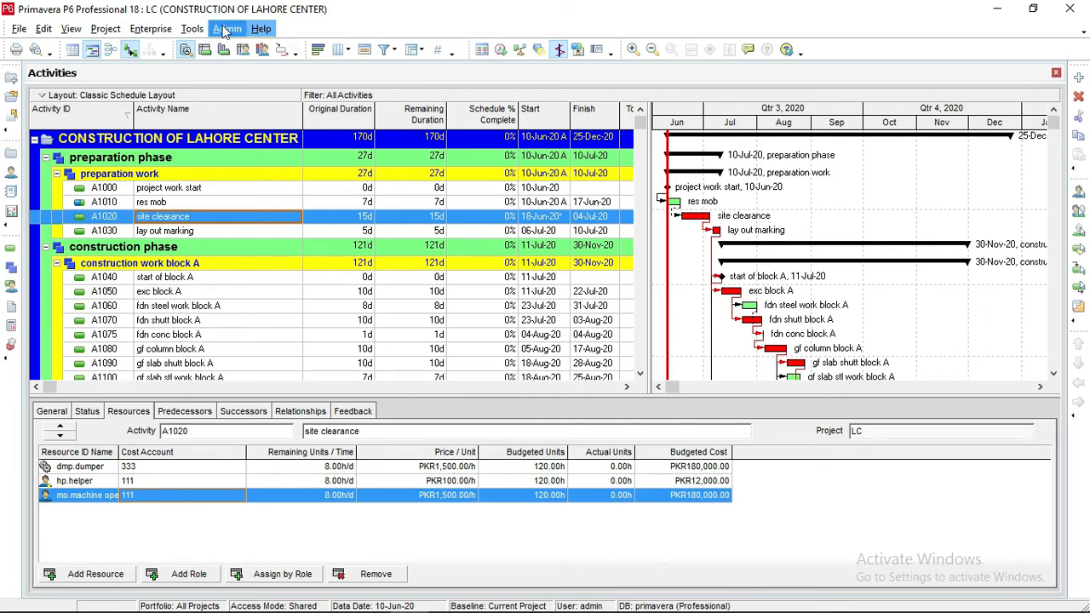
Open the list of all available reports
{"action": "left_click", "coordinate": [192, 28]}
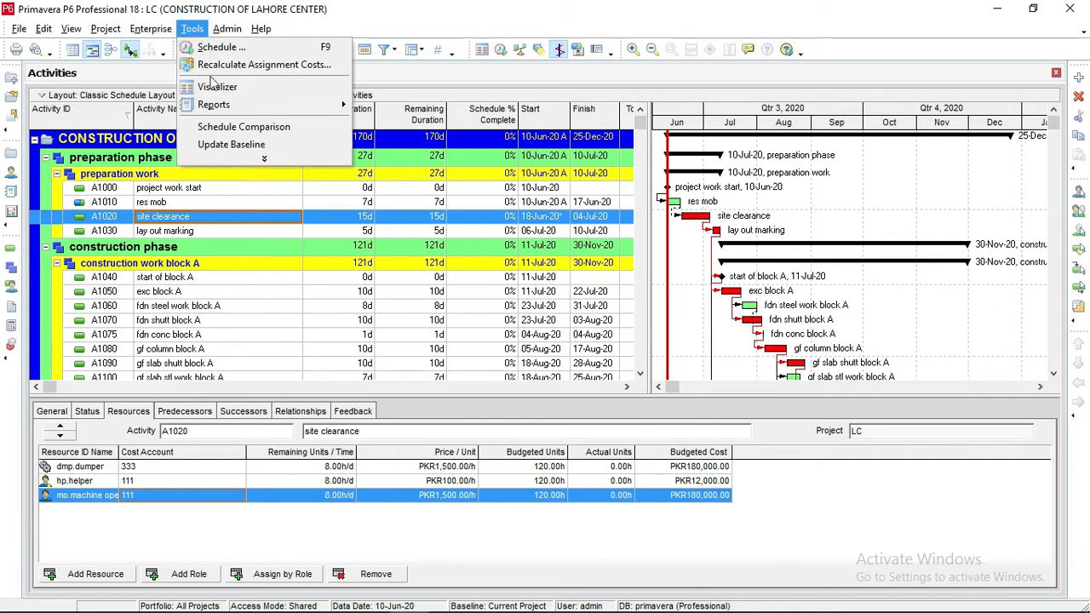
{"action": "left_click", "coordinate": [264, 159]}
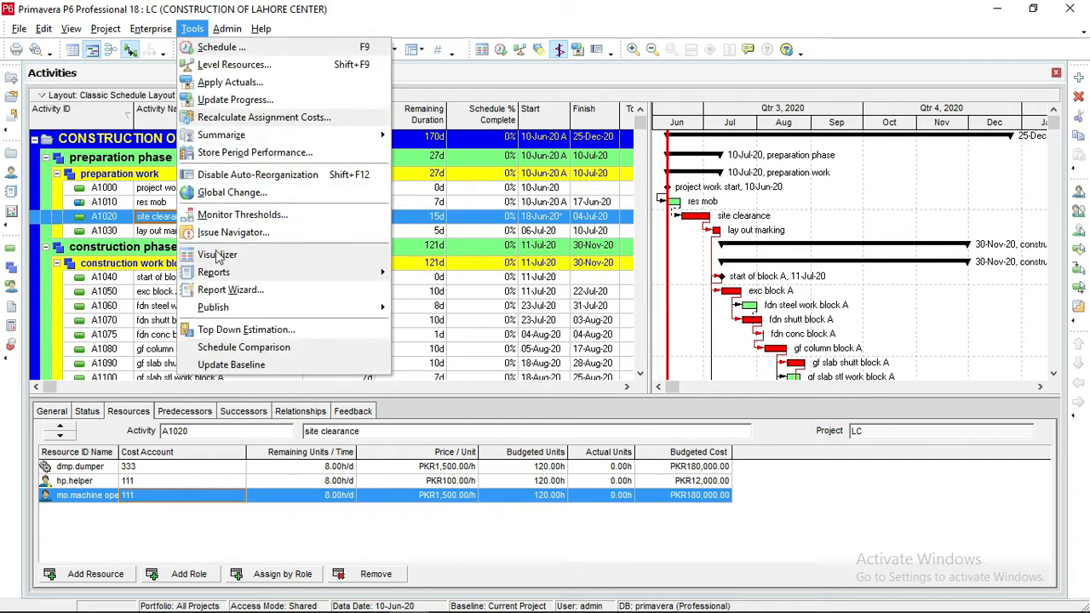
{"action": "mouse_move", "coordinate": [241, 309]}
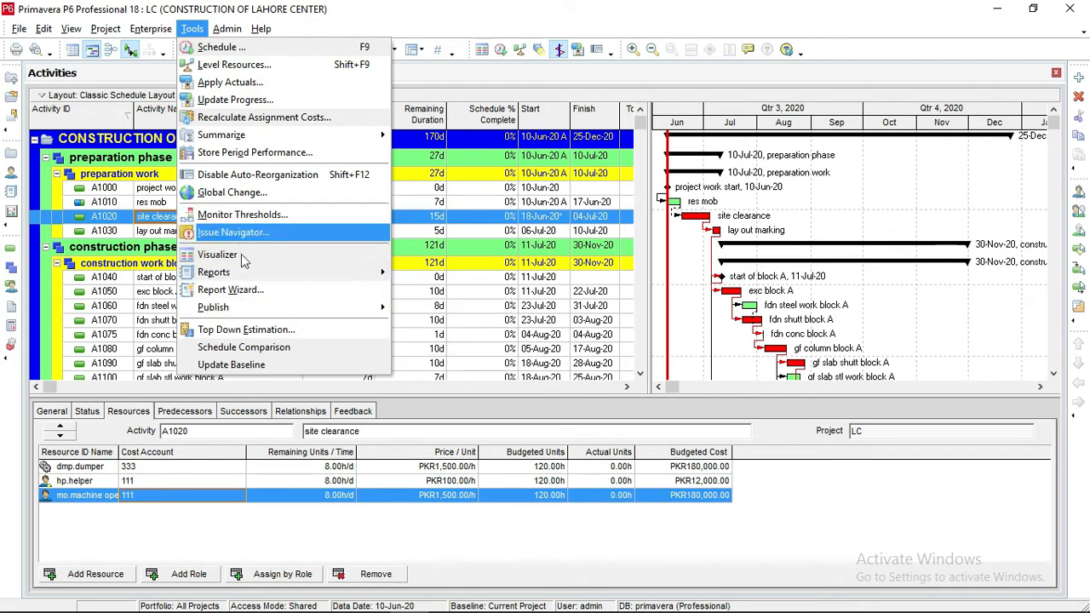
{"action": "mouse_move", "coordinate": [247, 277]}
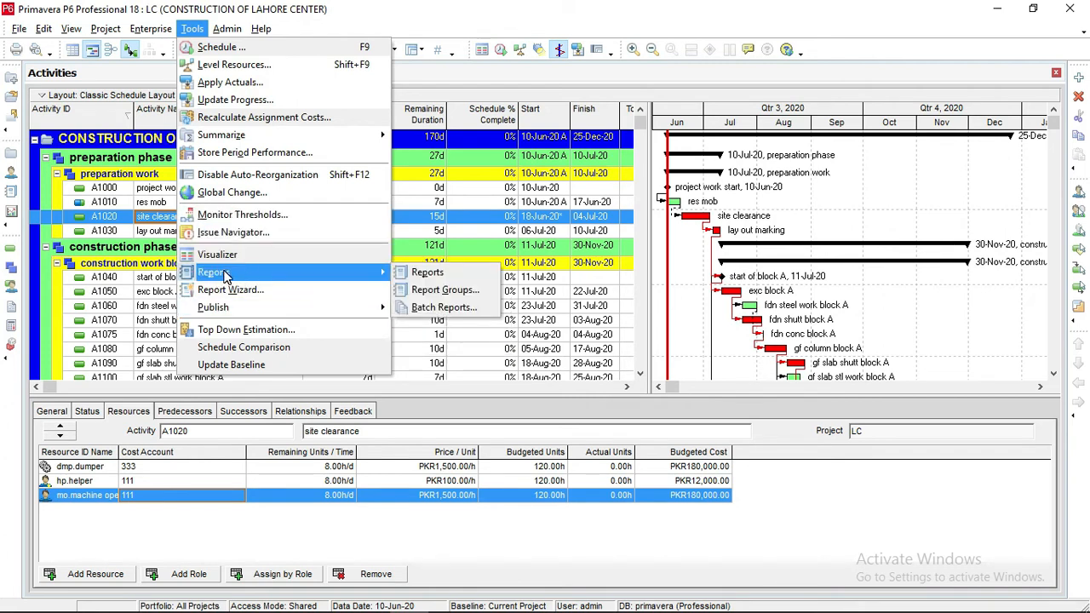
{"action": "left_click", "coordinate": [434, 274]}
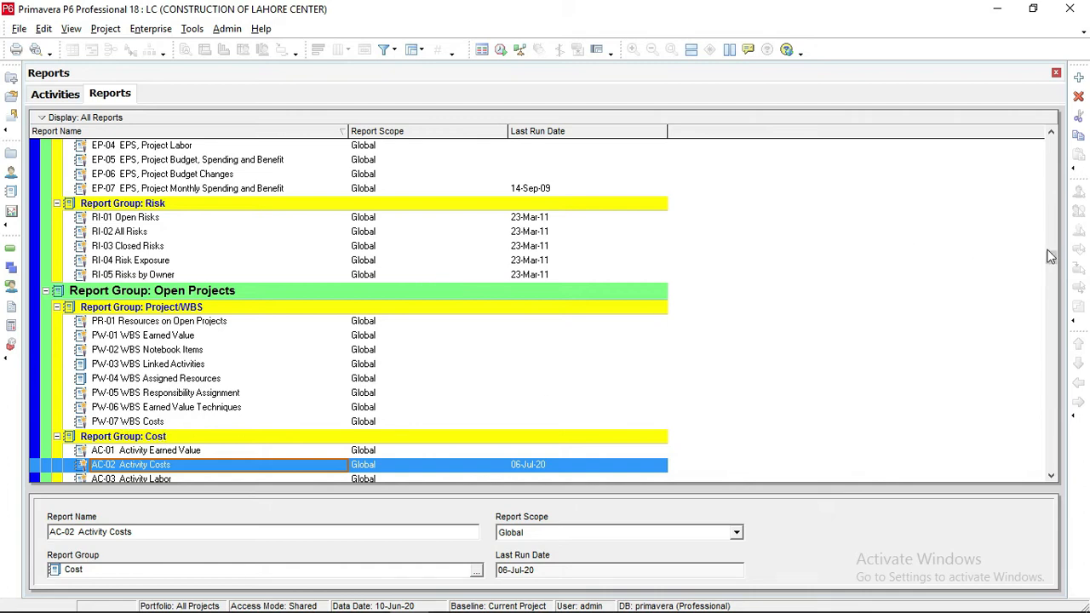
Run the AC-02 Activity Costs report from the Cost group under Open Projects as a print preview
{"action": "left_click_drag", "start_coordinate": [1054, 252], "coordinate": [1055, 153]}
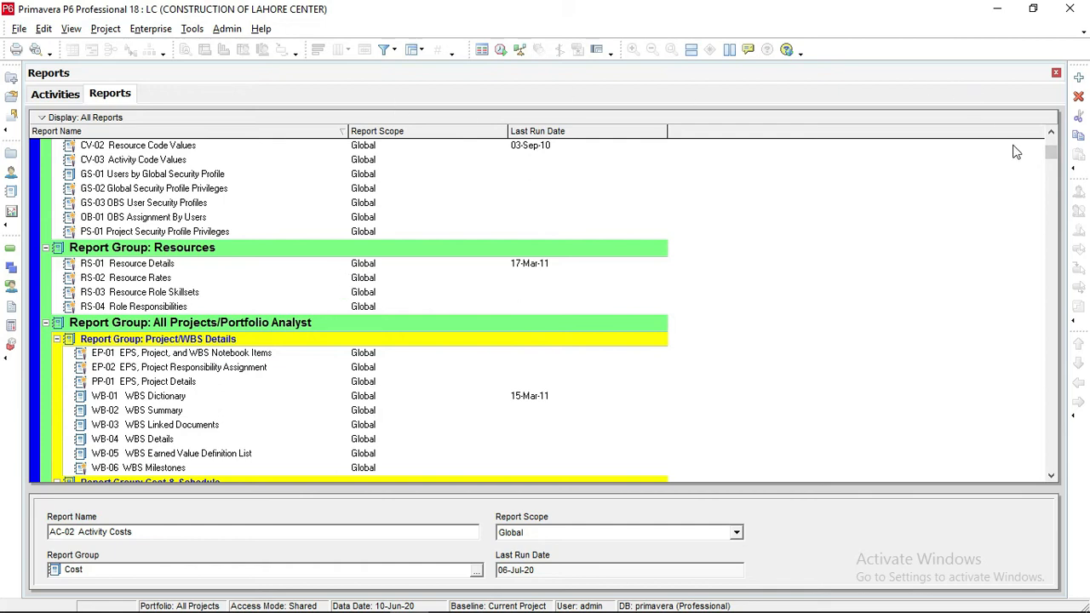
{"action": "left_click_drag", "start_coordinate": [1054, 155], "coordinate": [972, 240]}
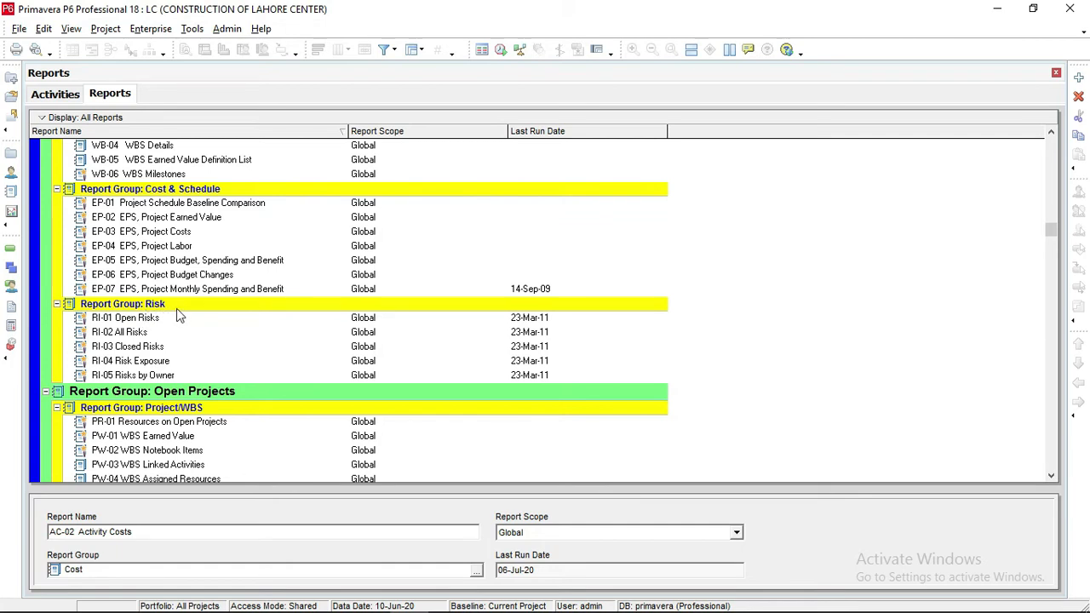
{"action": "left_click_drag", "start_coordinate": [1050, 228], "coordinate": [1054, 291]}
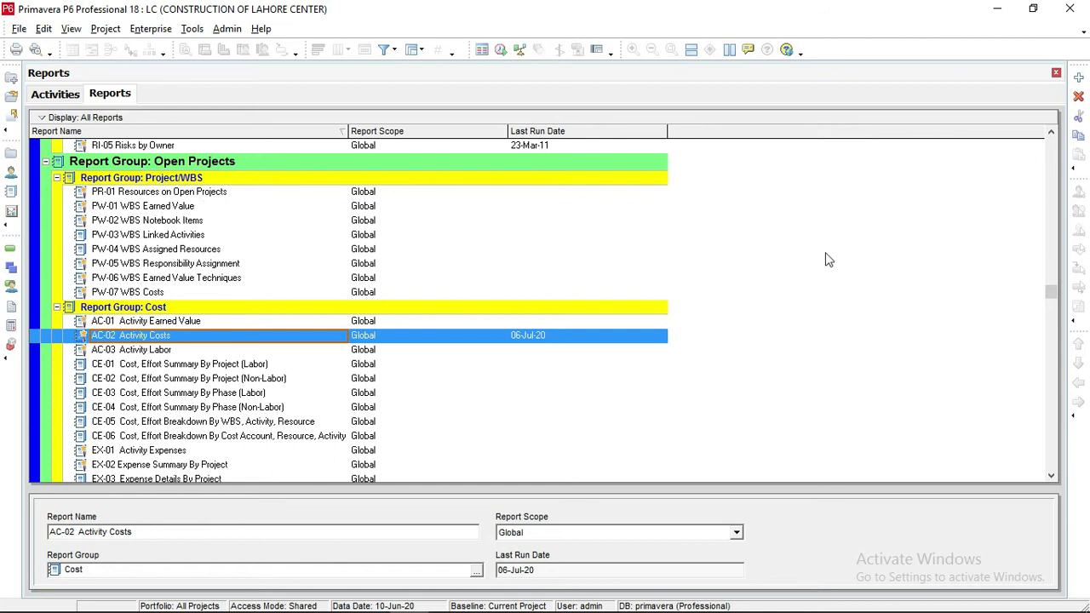
{"action": "mouse_move", "coordinate": [1055, 298]}
{"action": "left_mouse_down"}
{"action": "mouse_move", "coordinate": [1060, 394]}
{"action": "mouse_move", "coordinate": [1052, 290]}
{"action": "left_mouse_up"}
{"action": "left_click", "coordinate": [169, 339]}
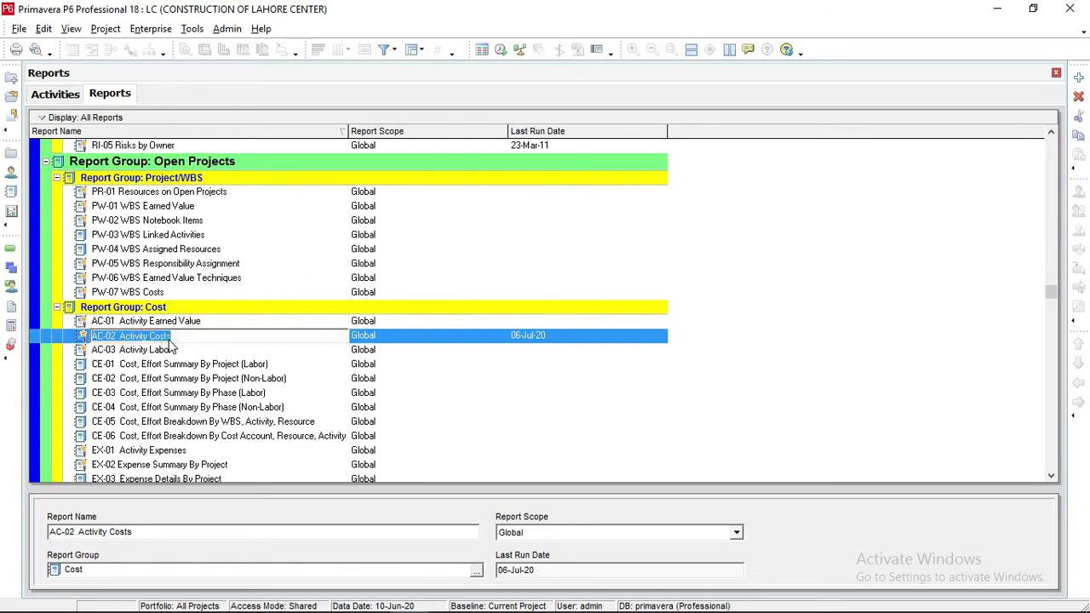
{"action": "left_click", "coordinate": [295, 351]}
{"action": "left_click", "coordinate": [257, 336]}
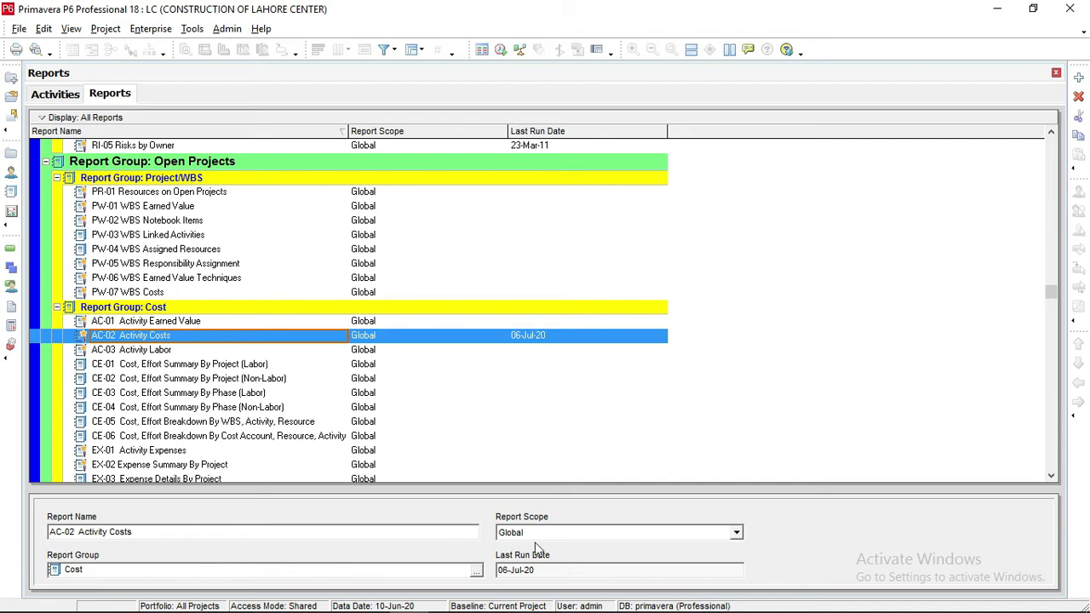
{"action": "right_click", "coordinate": [331, 343]}
{"action": "mouse_move", "coordinate": [418, 58]}
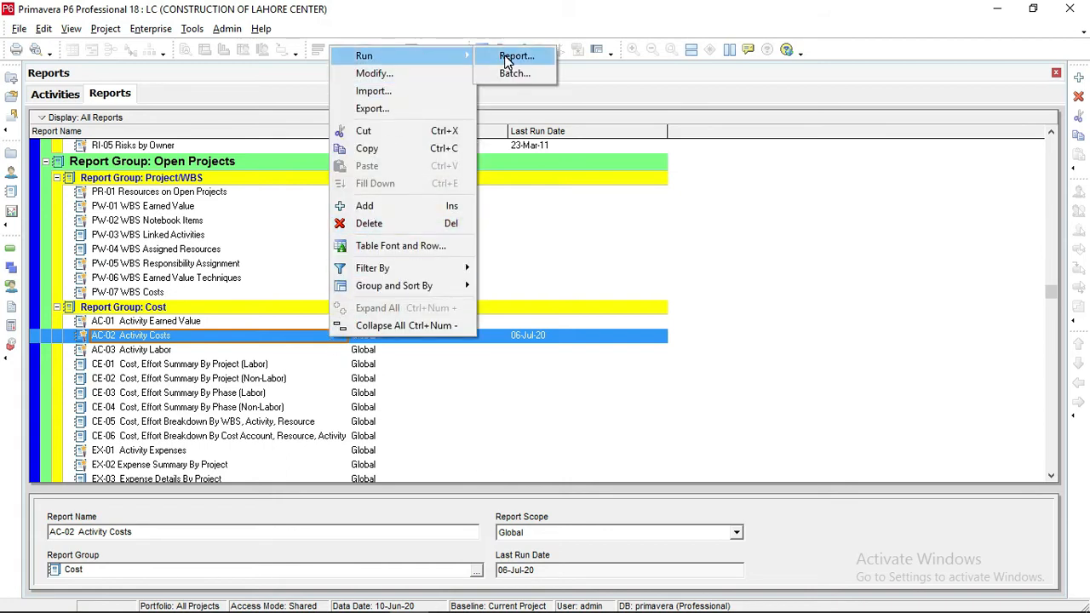
{"action": "left_click", "coordinate": [508, 58]}
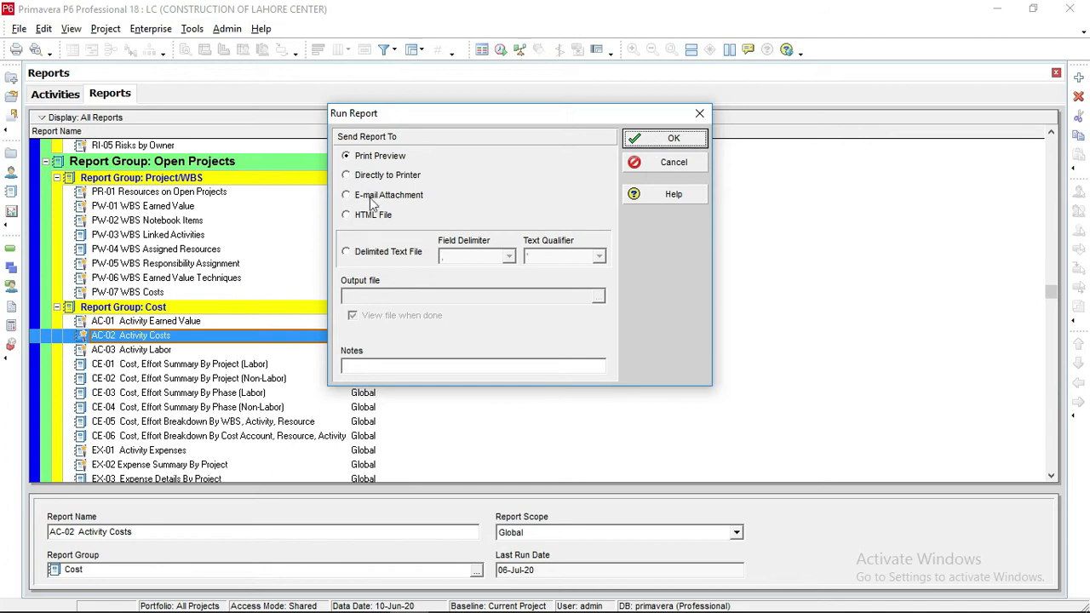
{"action": "left_click", "coordinate": [645, 143]}
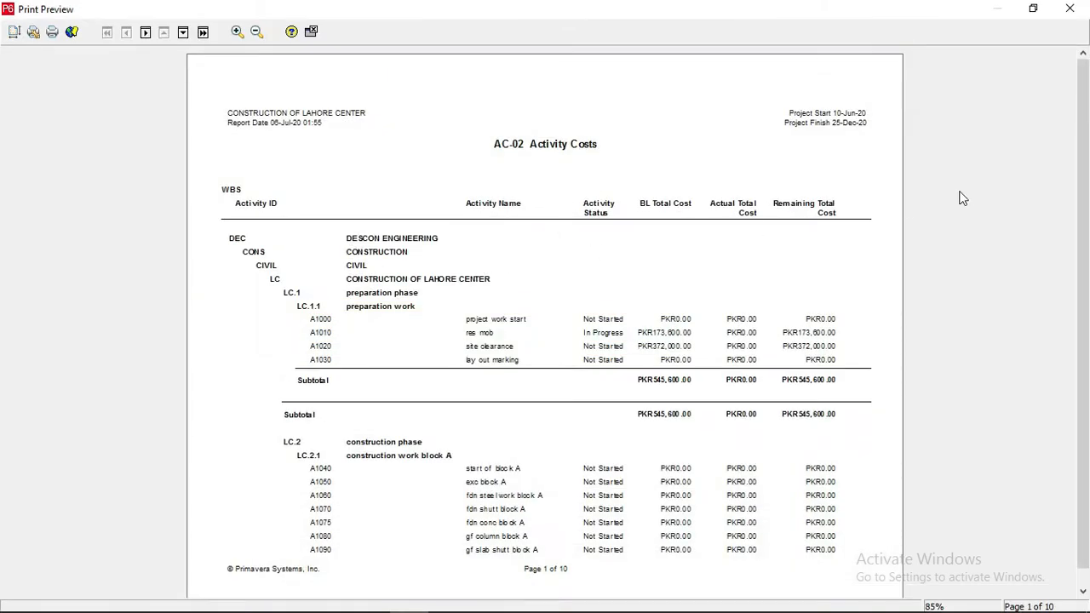
Examine the baseline, actual and remaining total costs per activity on the report's first page, and close the preview
{"action": "left_click", "coordinate": [711, 187]}
{"action": "scroll", "coordinate": [1078, 171], "scroll_direction": "up", "scroll_amount": 2}
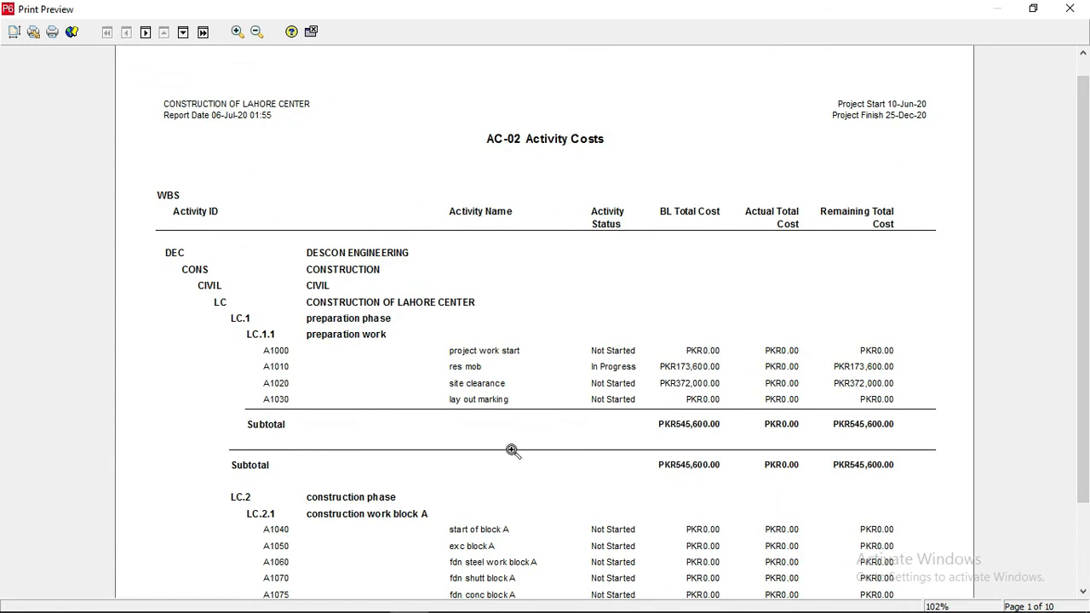
{"action": "scroll", "coordinate": [4, 196], "scroll_direction": "down", "scroll_amount": 2}
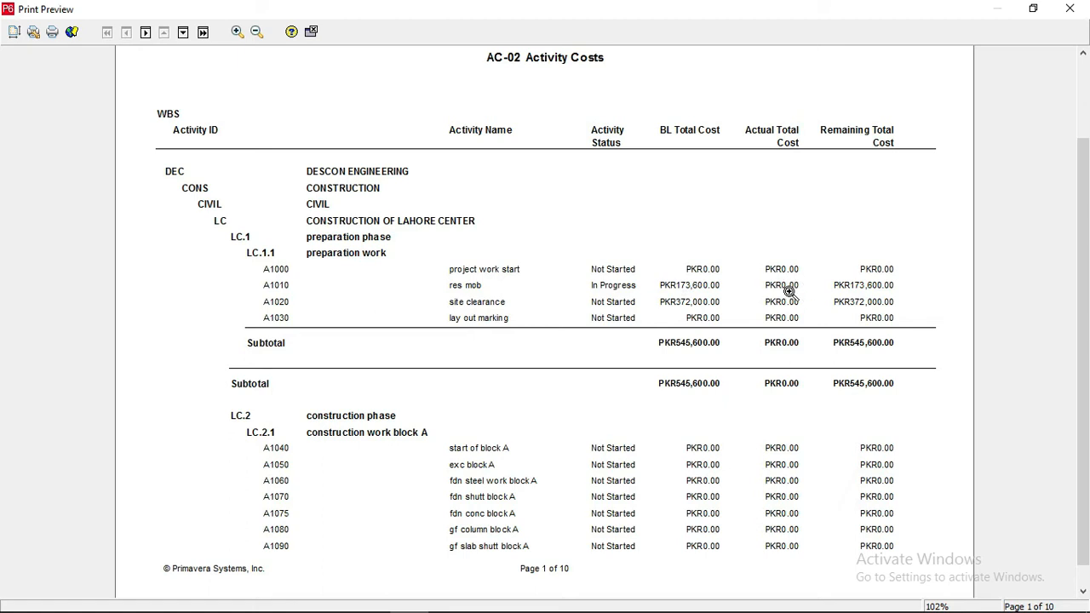
{"action": "left_click", "coordinate": [685, 294]}
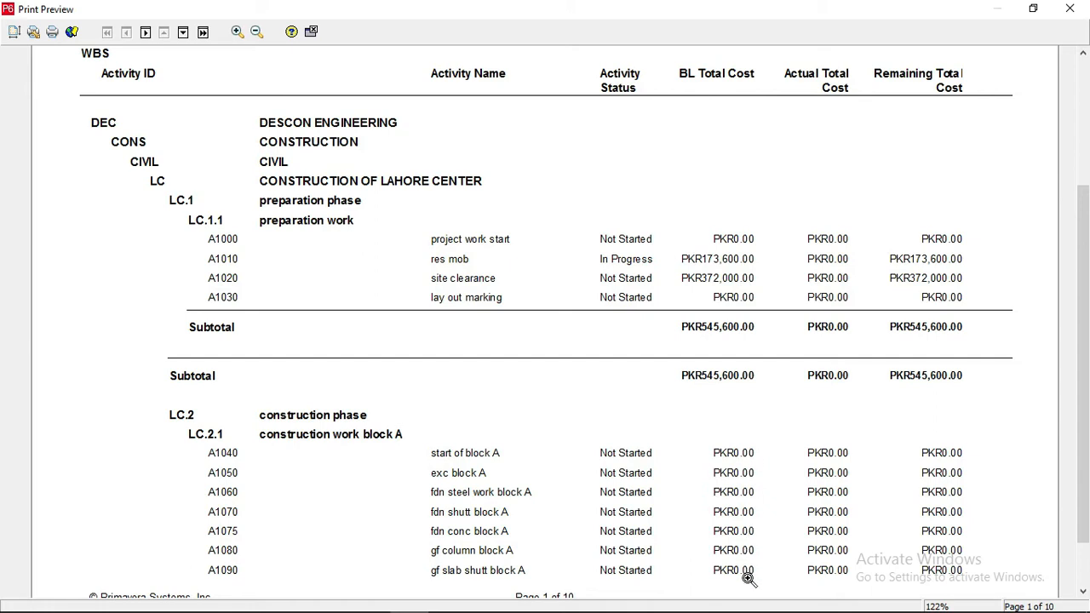
{"action": "left_click_drag", "start_coordinate": [1088, 314], "coordinate": [1088, 380]}
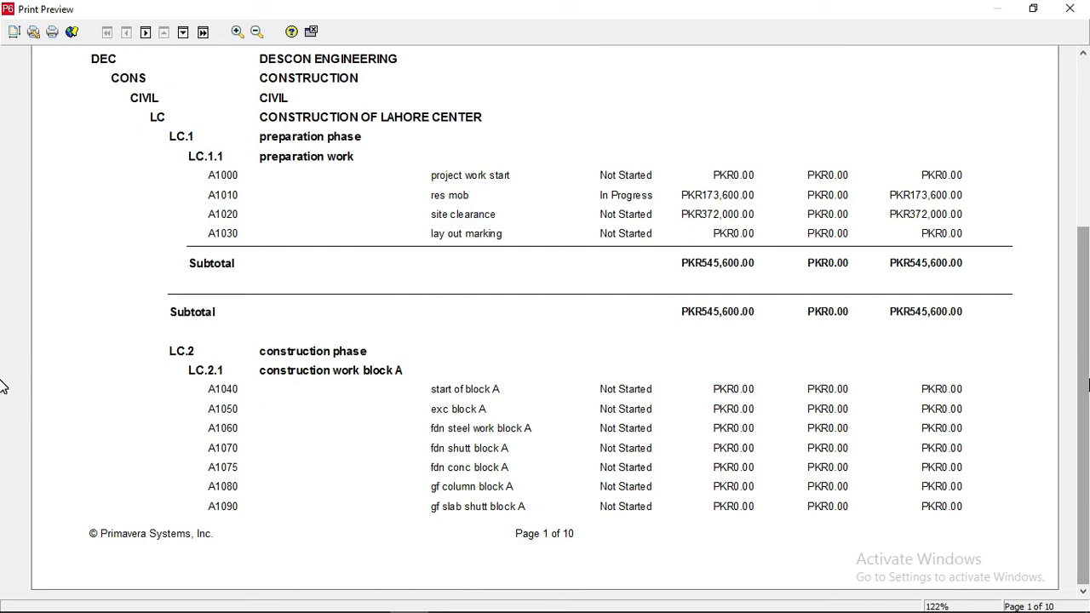
{"action": "left_click", "coordinate": [312, 34]}
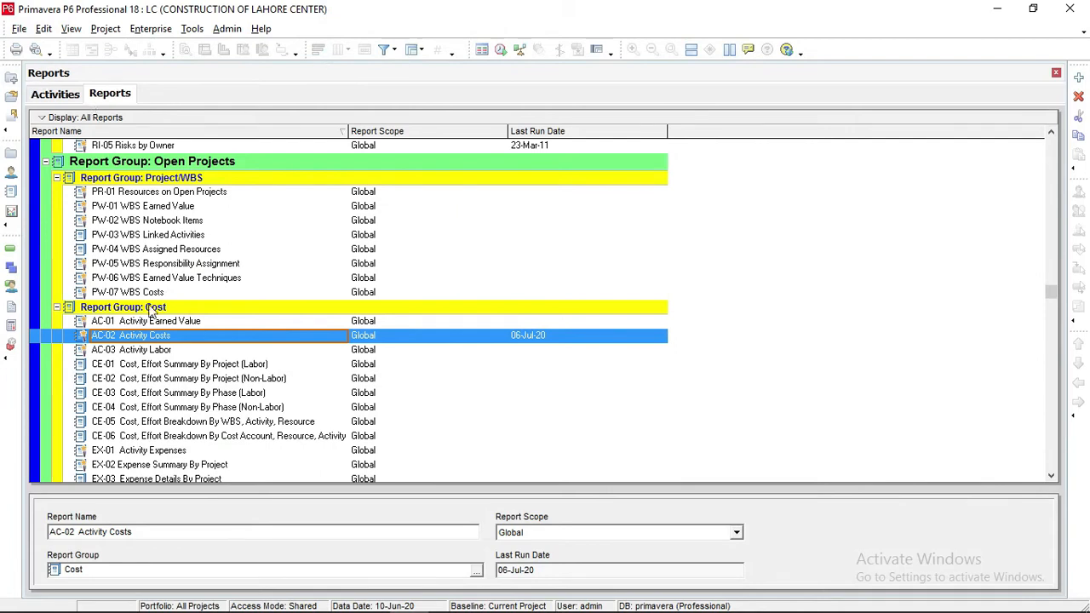
Look through the other report groups in the list and close the reports view
{"action": "scroll", "coordinate": [151, 312], "scroll_direction": "down", "scroll_amount": 4}
{"action": "scroll", "coordinate": [189, 413], "scroll_direction": "down", "scroll_amount": 8}
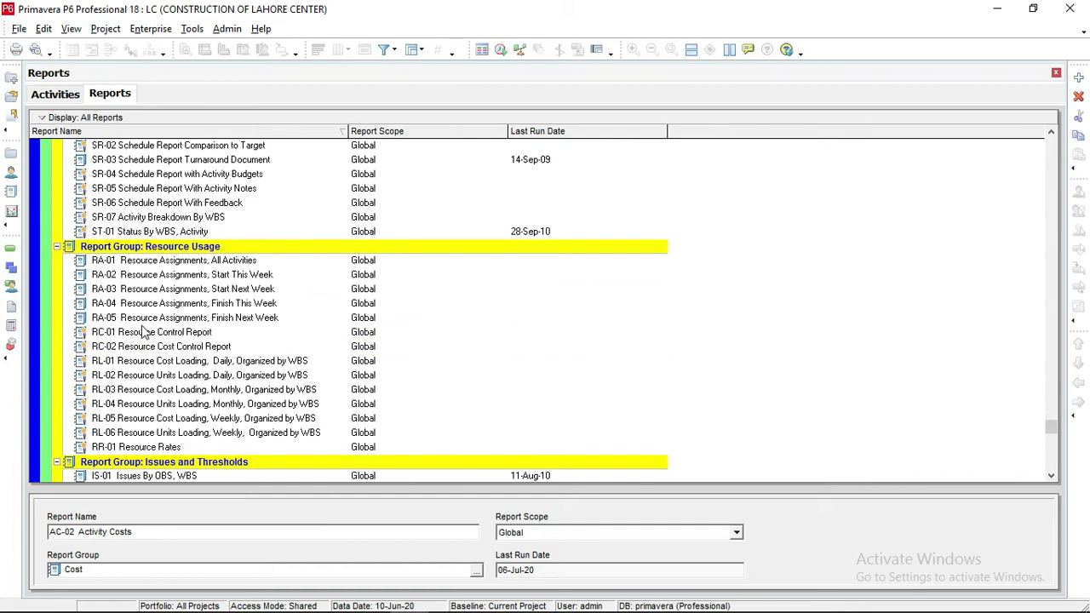
{"action": "scroll", "coordinate": [143, 332], "scroll_direction": "down", "scroll_amount": 5}
{"action": "scroll", "coordinate": [146, 331], "scroll_direction": "up", "scroll_amount": 7}
{"action": "scroll", "coordinate": [150, 328], "scroll_direction": "up", "scroll_amount": 15}
{"action": "scroll", "coordinate": [151, 328], "scroll_direction": "up", "scroll_amount": 7}
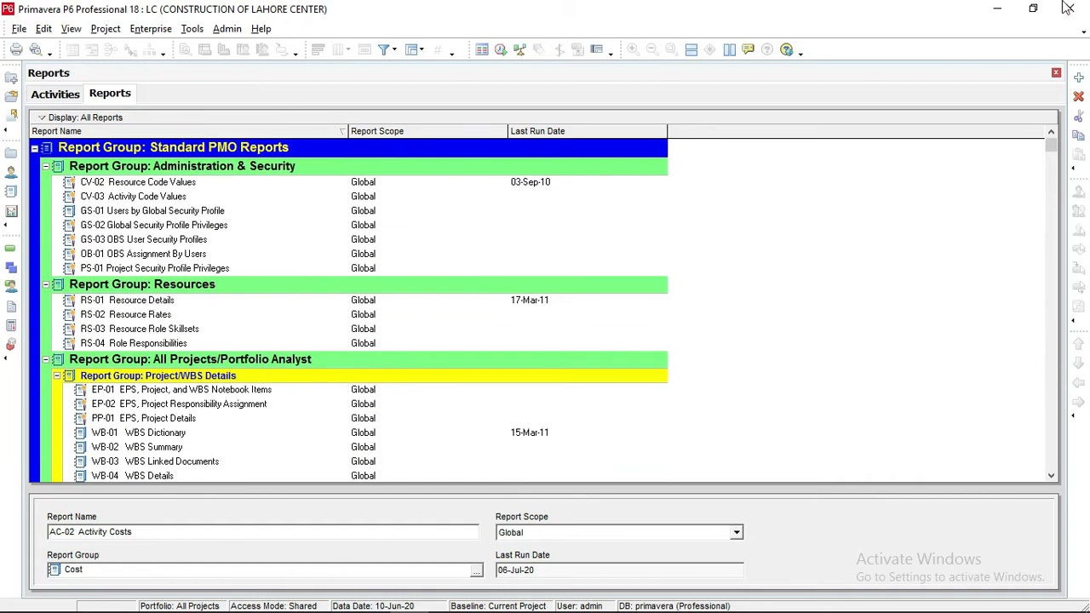
{"action": "left_click", "coordinate": [1057, 73]}
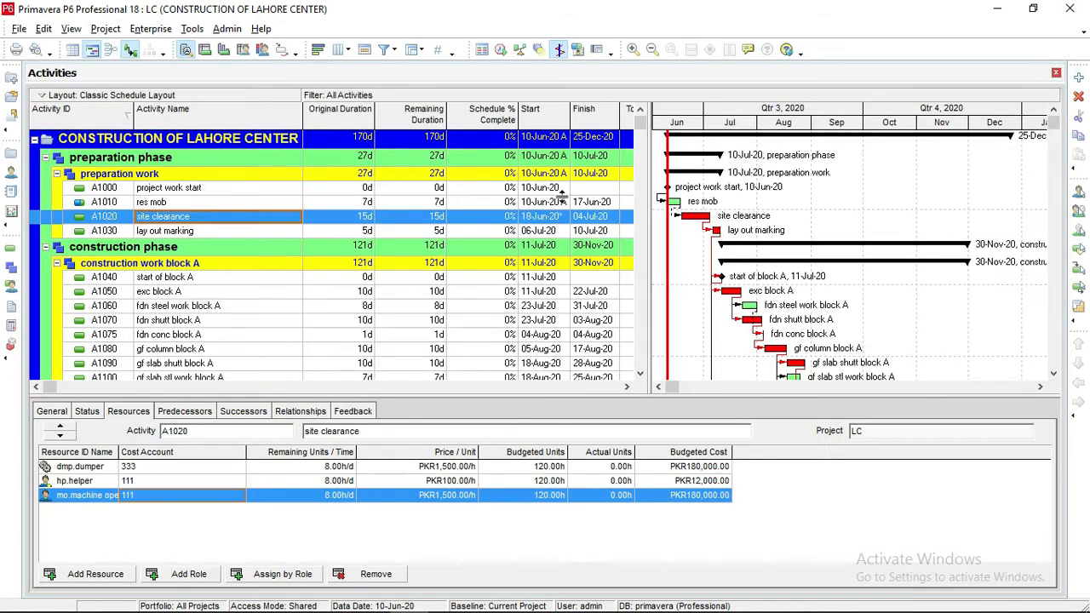
{"action": "key", "text": "BackSpace"}
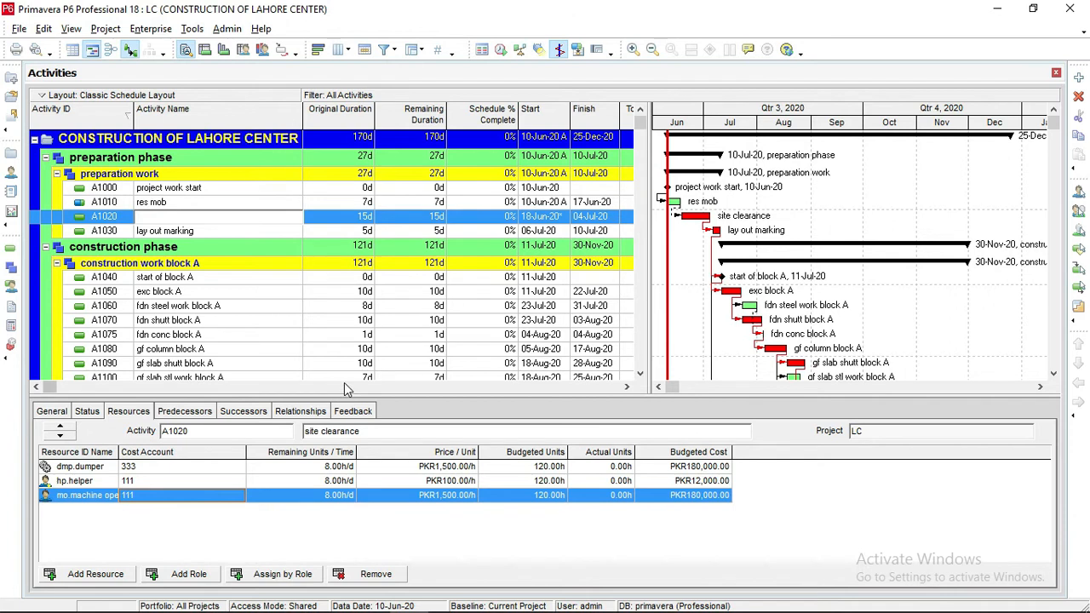
{"action": "key", "text": "Return"}
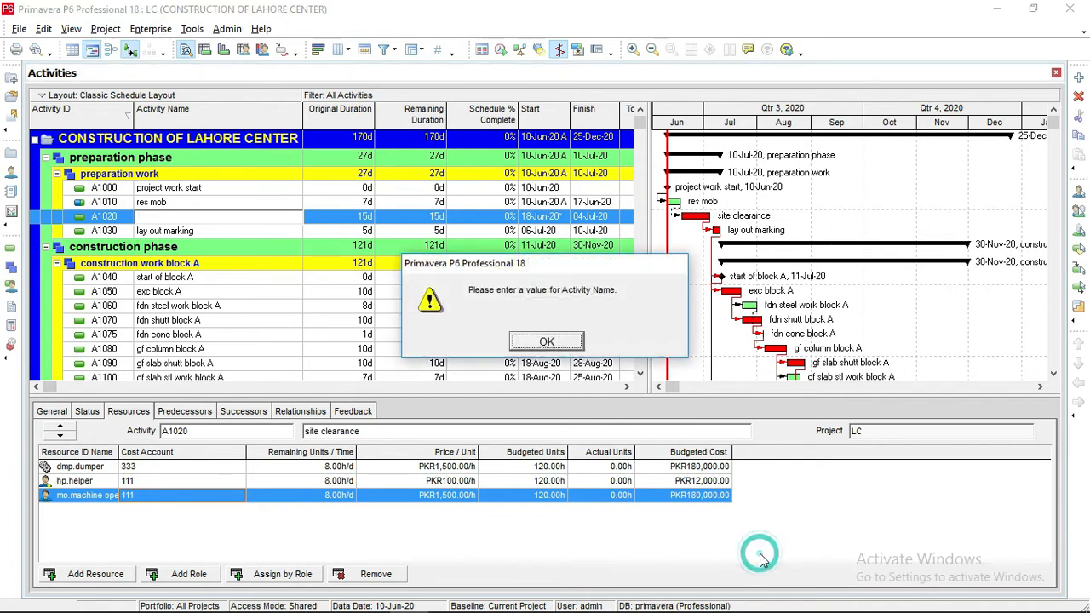
{"action": "left_click", "coordinate": [528, 353]}
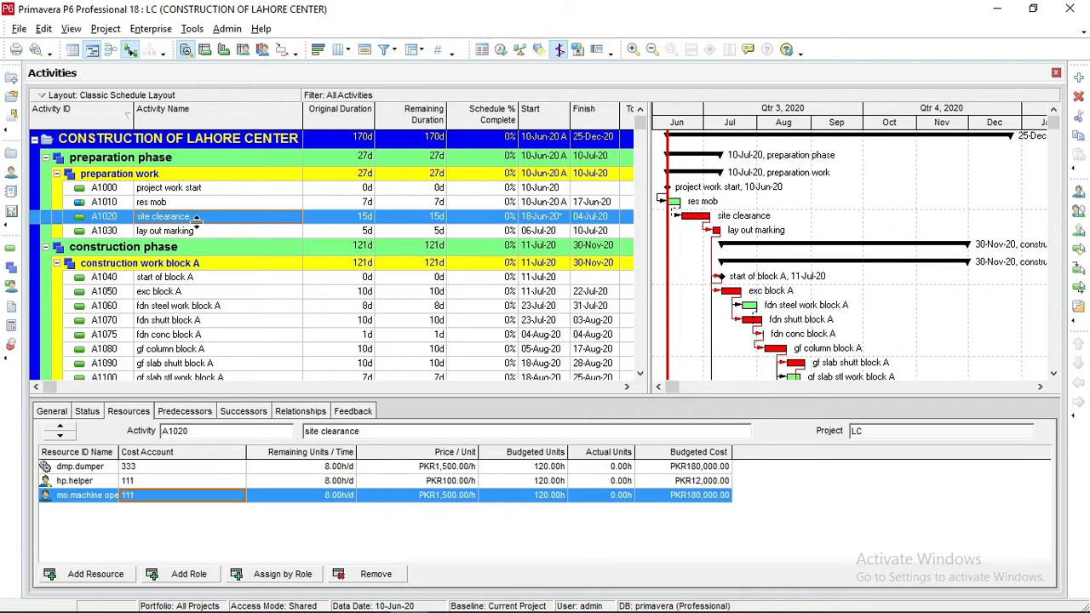
{"action": "left_click", "coordinate": [193, 28]}
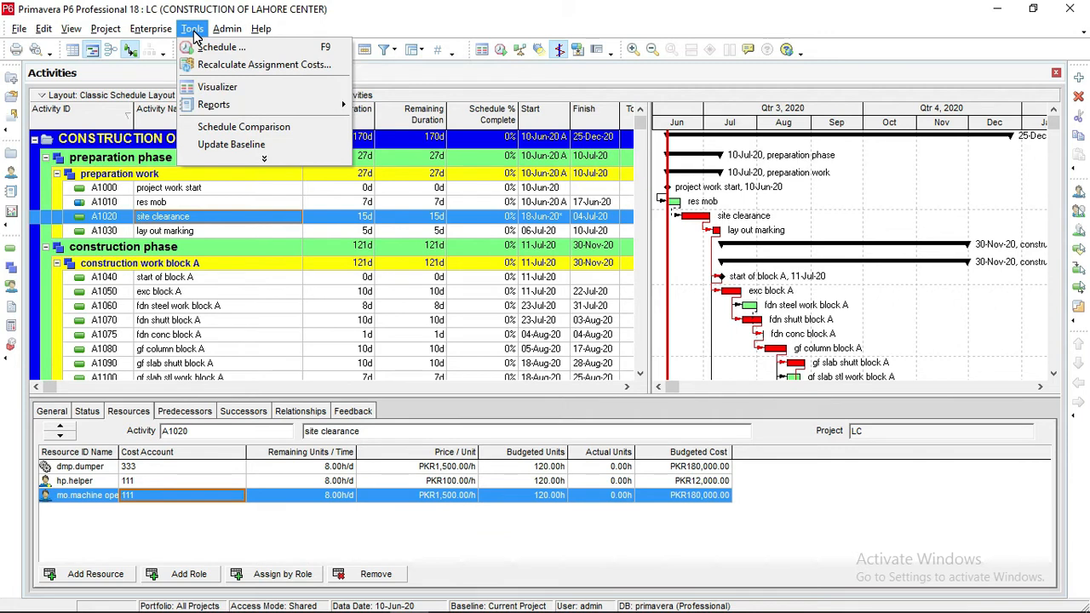
{"action": "mouse_move", "coordinate": [227, 28]}
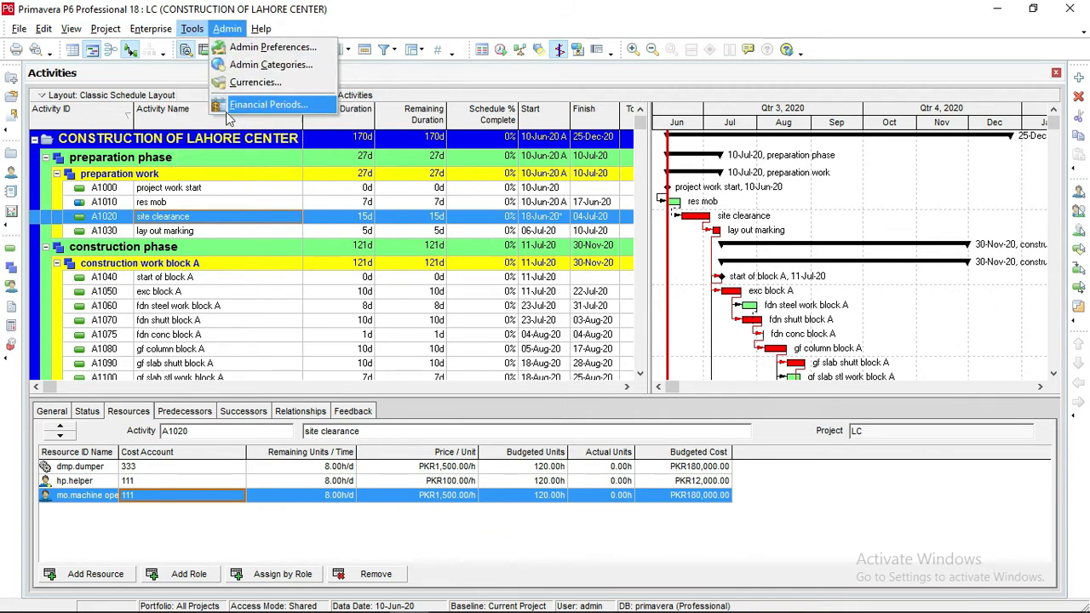
{"action": "mouse_move", "coordinate": [192, 28]}
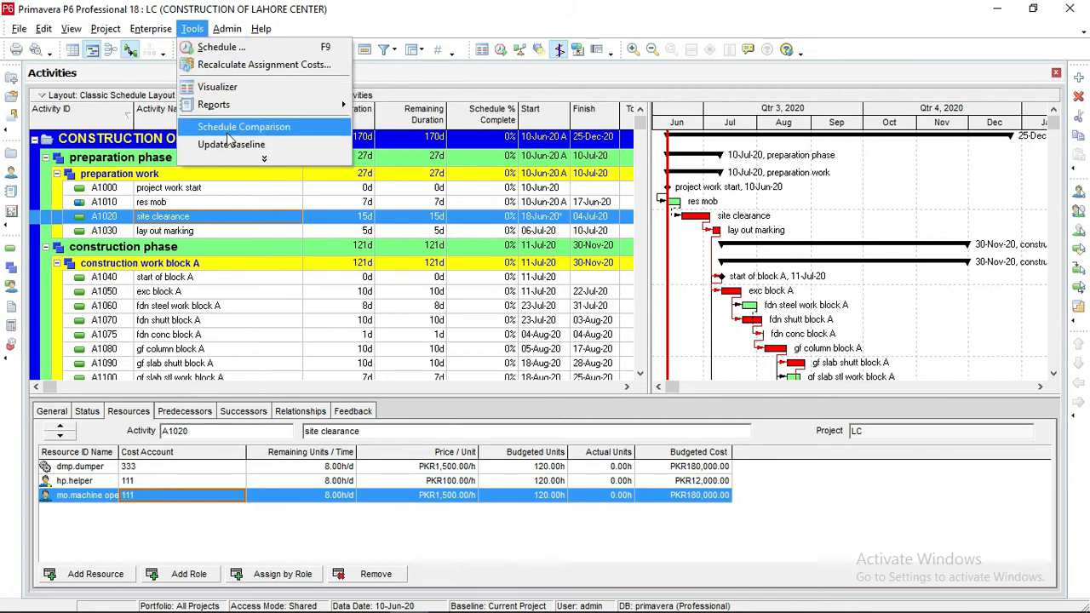
{"action": "left_click", "coordinate": [266, 160]}
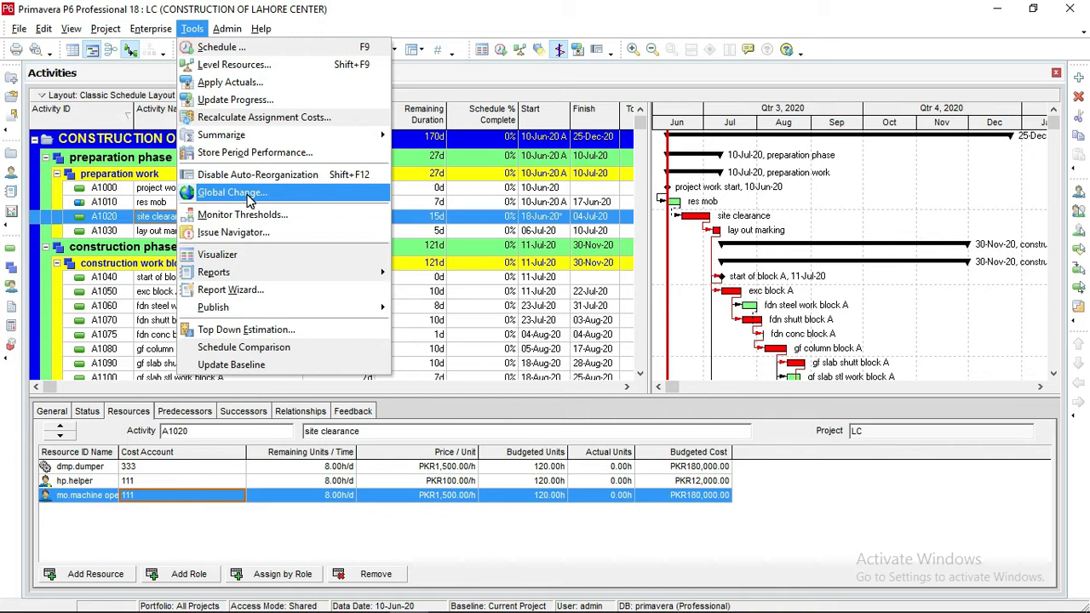
{"action": "left_click", "coordinate": [112, 29]}
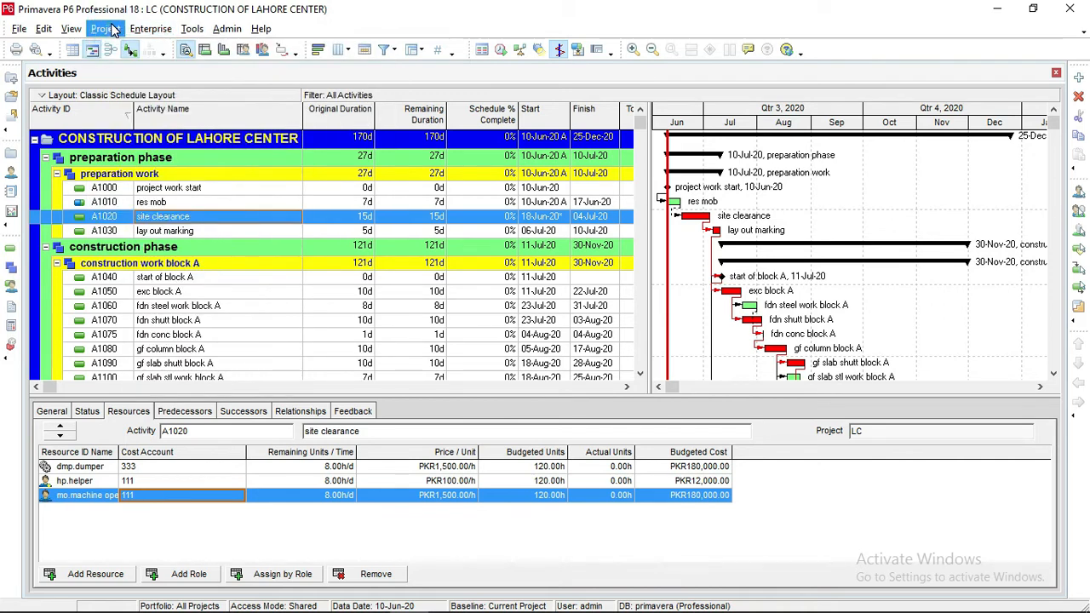
{"action": "left_click", "coordinate": [111, 29]}
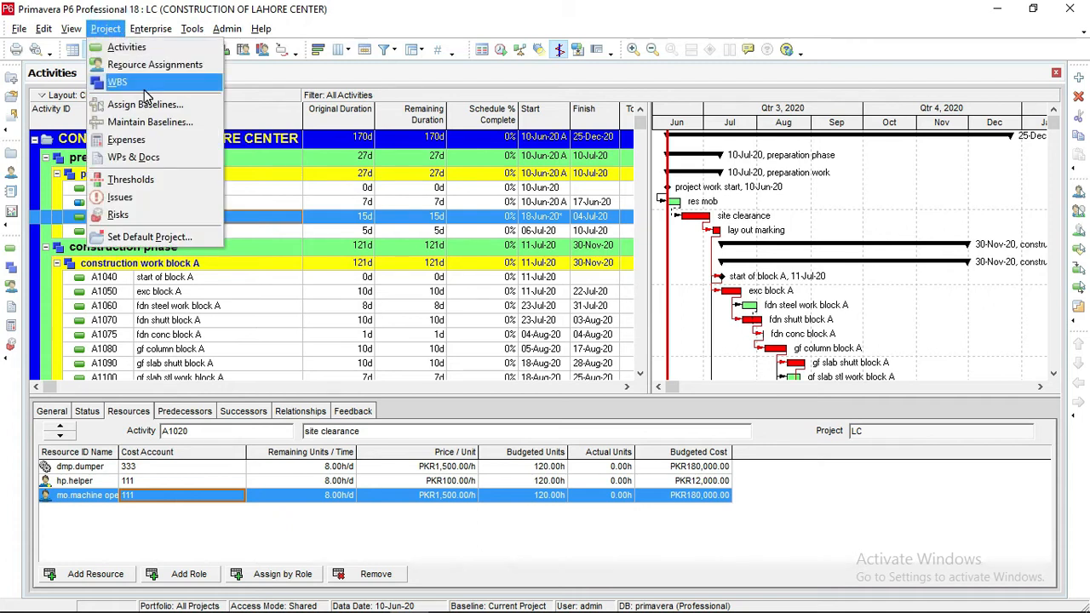
{"action": "left_click", "coordinate": [338, 338]}
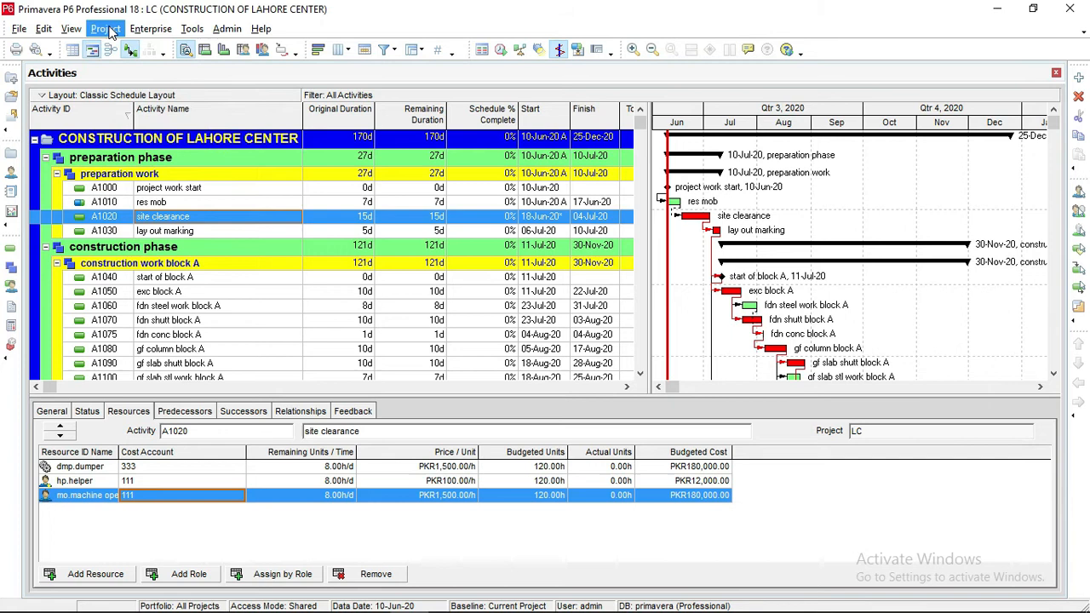
Open the projects view and copy the CONSTRUCTION OF LAHORE CENTER project (LC) under CIVIL
{"action": "left_click", "coordinate": [146, 29]}
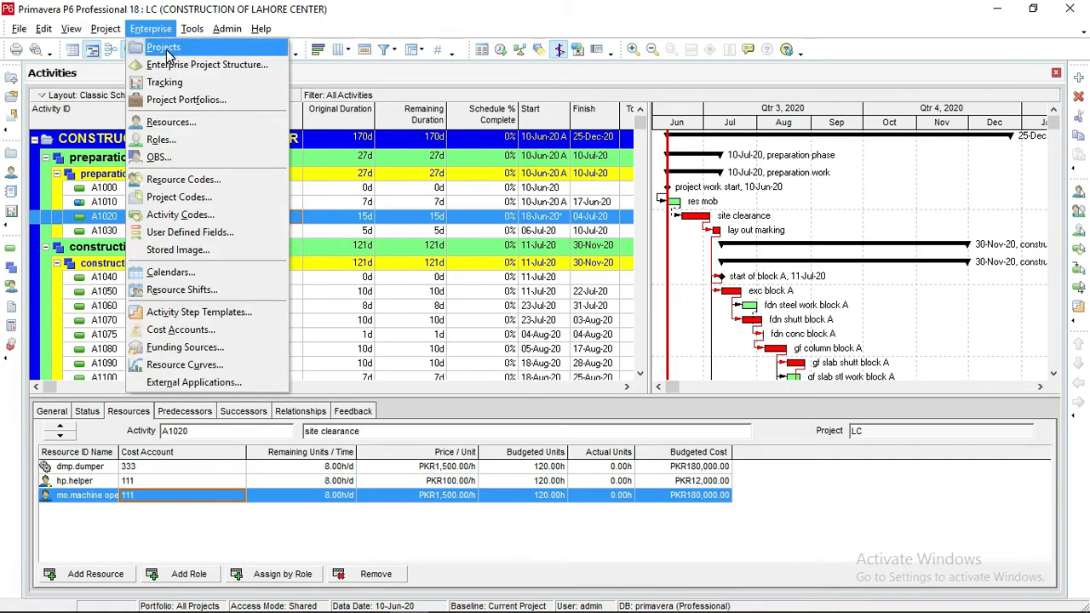
{"action": "left_click", "coordinate": [166, 45]}
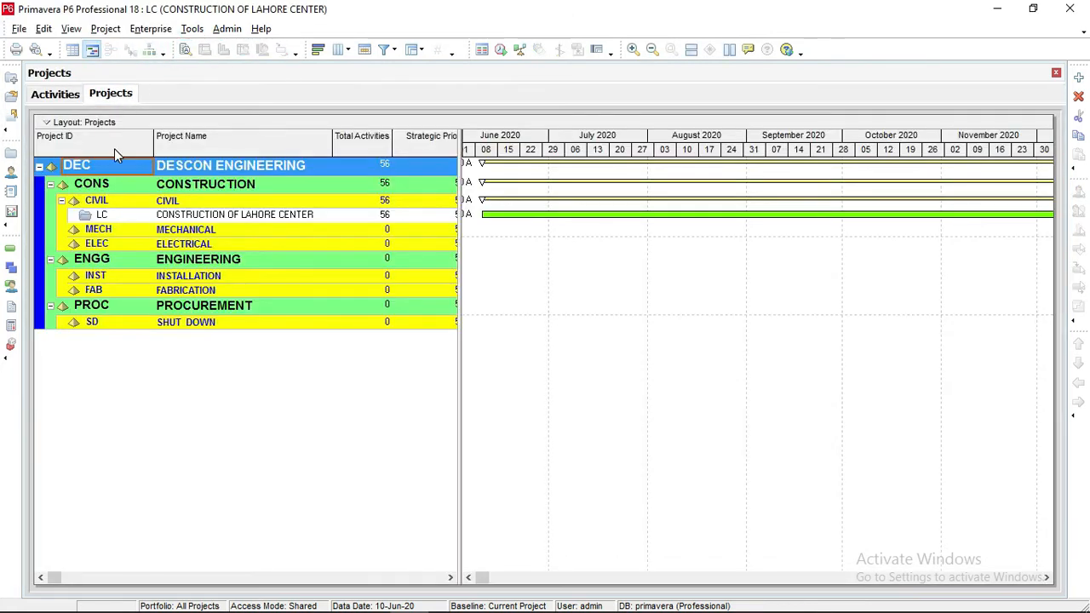
{"action": "left_click", "coordinate": [197, 214]}
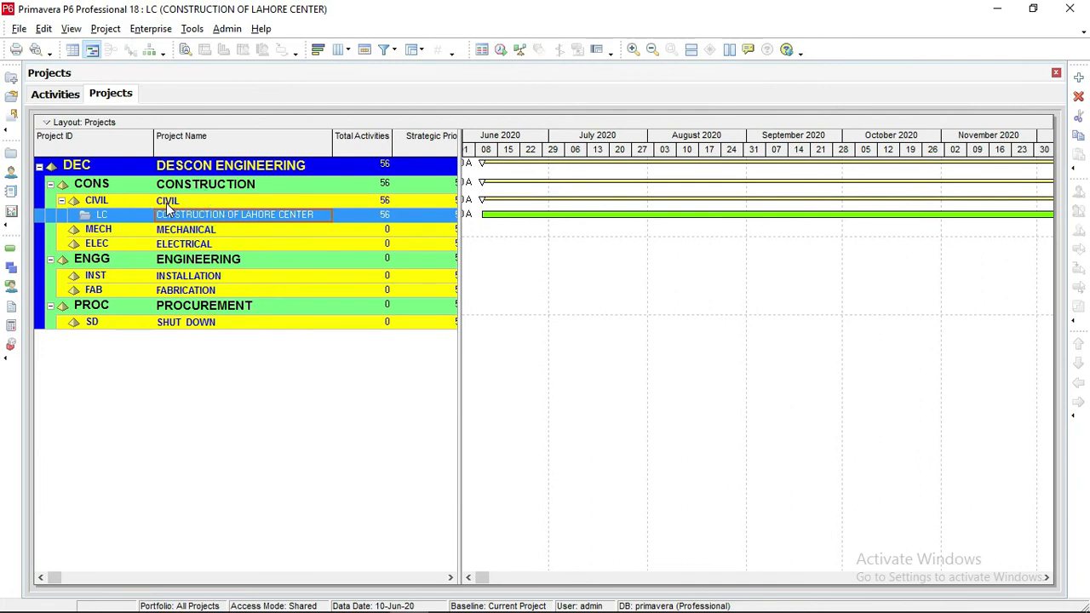
{"action": "right_click", "coordinate": [242, 219]}
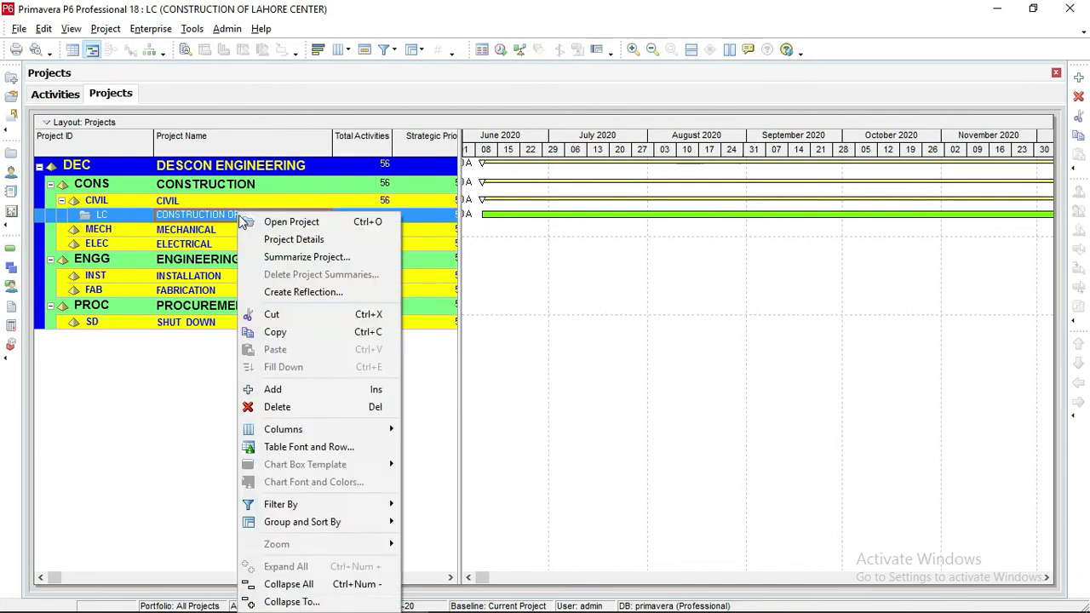
{"action": "left_click", "coordinate": [278, 334]}
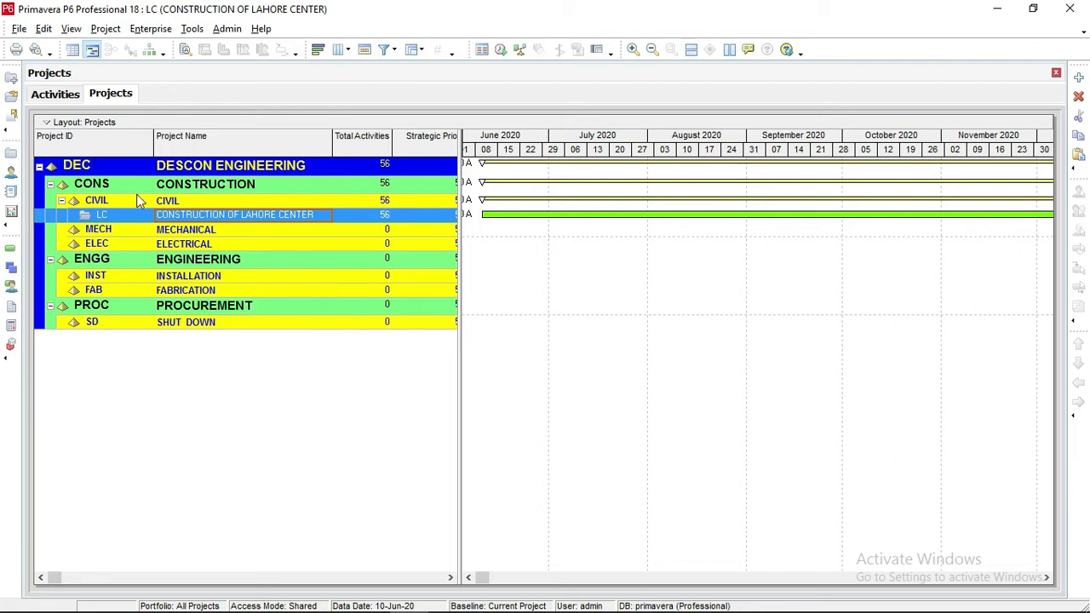
Paste the copied project into the CIVIL node, accepting the preselected project, WBS and activity copy options
{"action": "left_click", "coordinate": [164, 203]}
{"action": "right_click", "coordinate": [164, 202]}
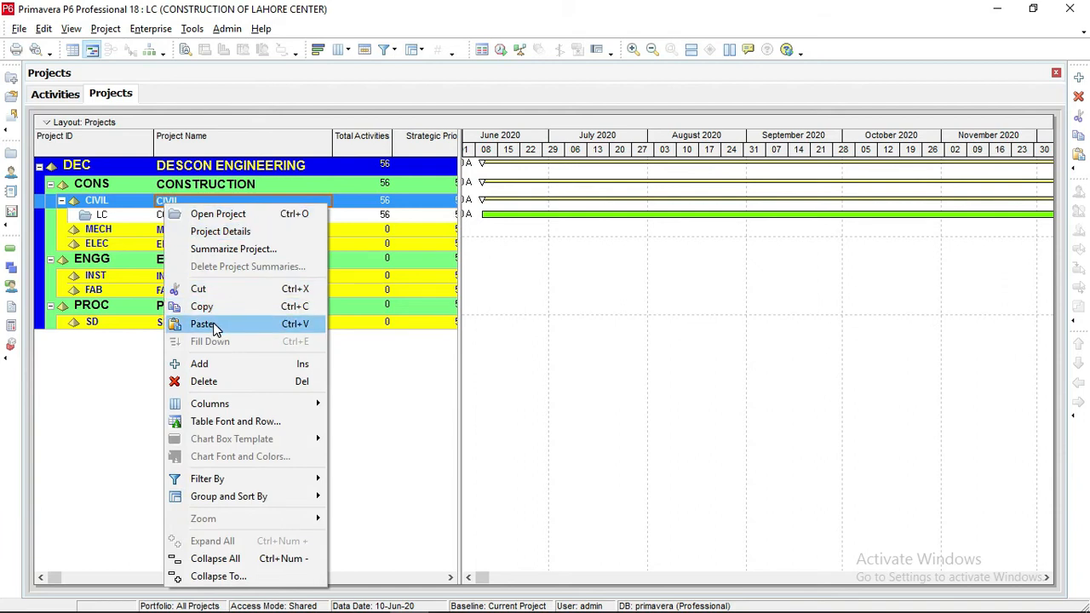
{"action": "left_click", "coordinate": [213, 325]}
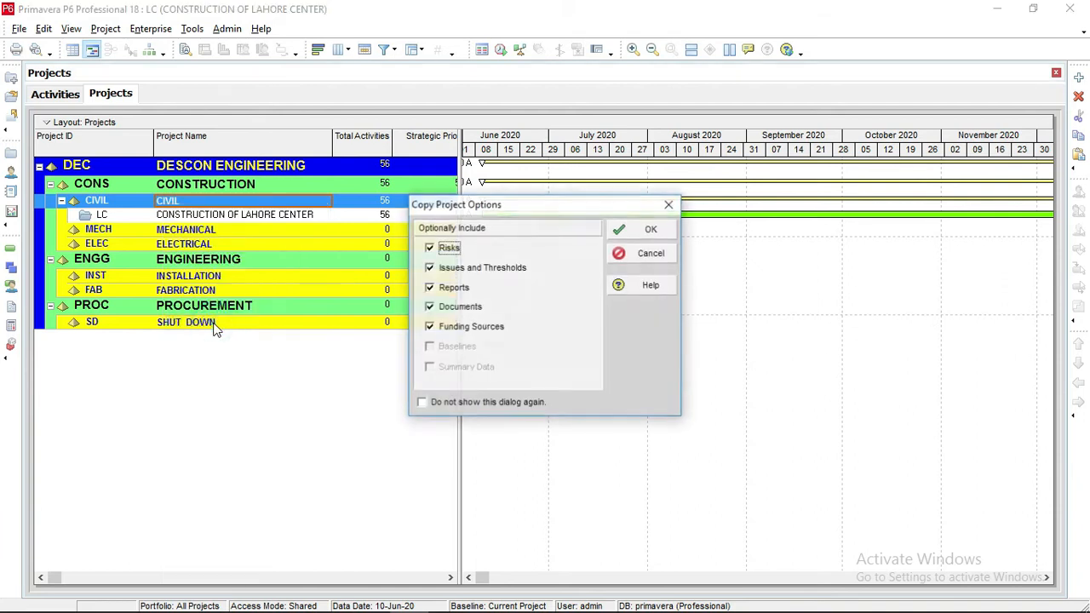
{"action": "left_click", "coordinate": [628, 233]}
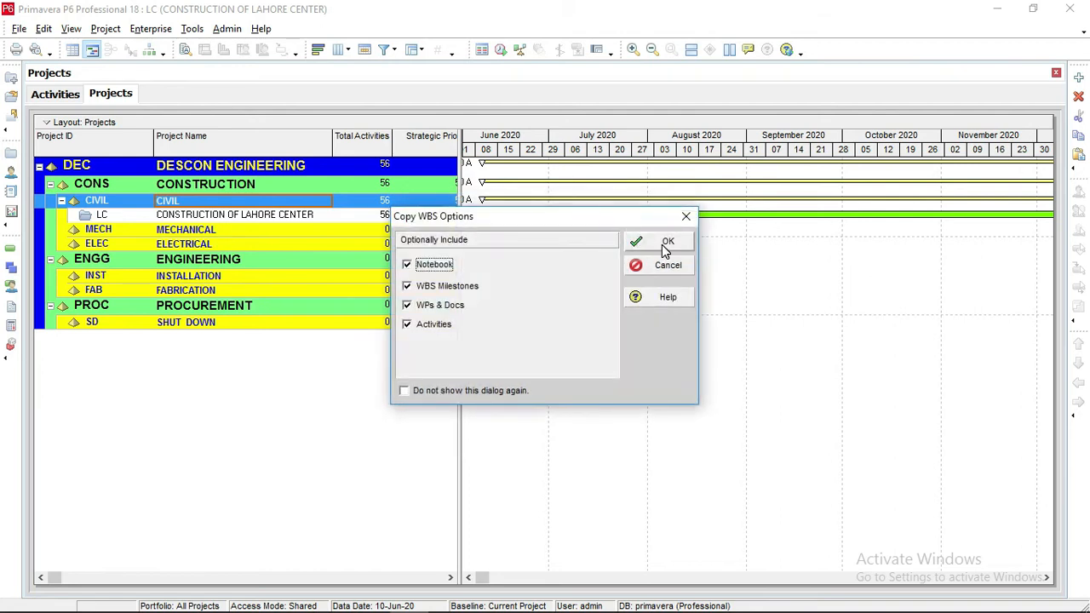
{"action": "left_click", "coordinate": [665, 245]}
{"action": "left_click", "coordinate": [740, 232]}
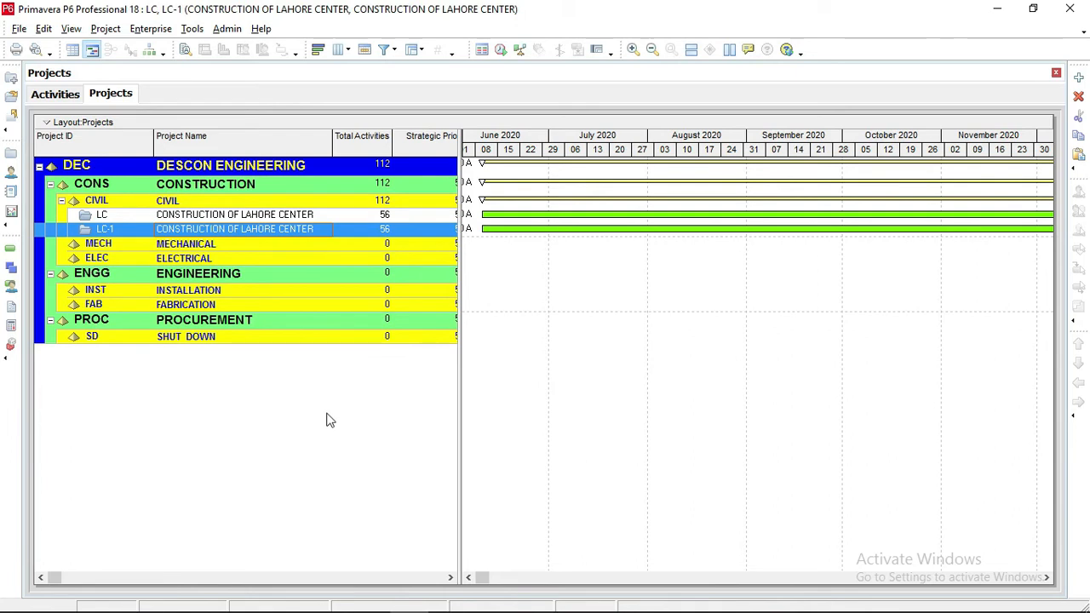
Open only the duplicate project LC-1 and close the projects view to return to its activities
{"action": "left_click", "coordinate": [358, 214]}
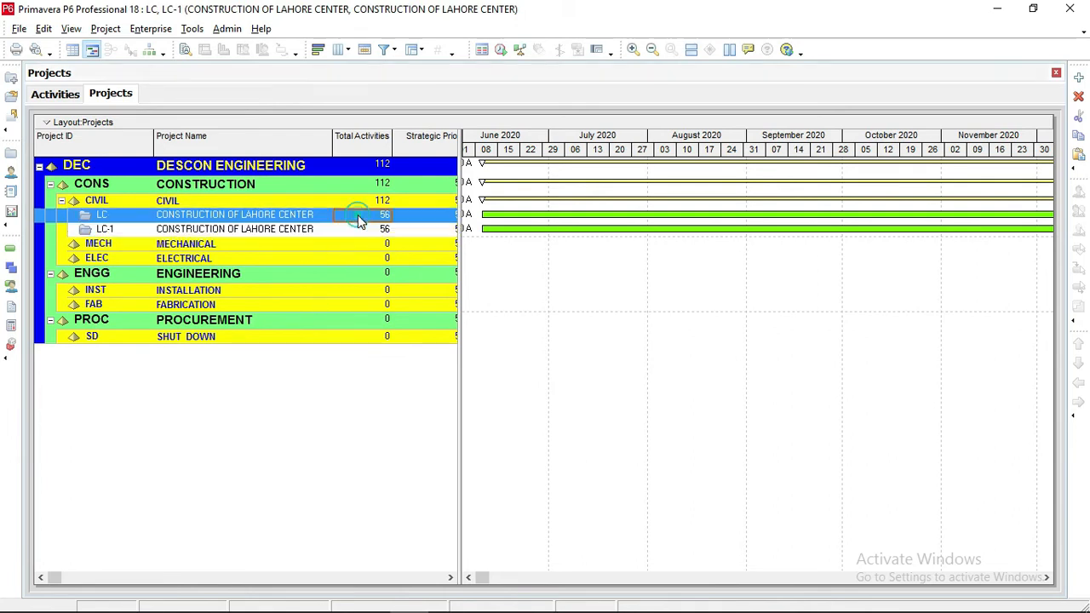
{"action": "left_click", "coordinate": [288, 227]}
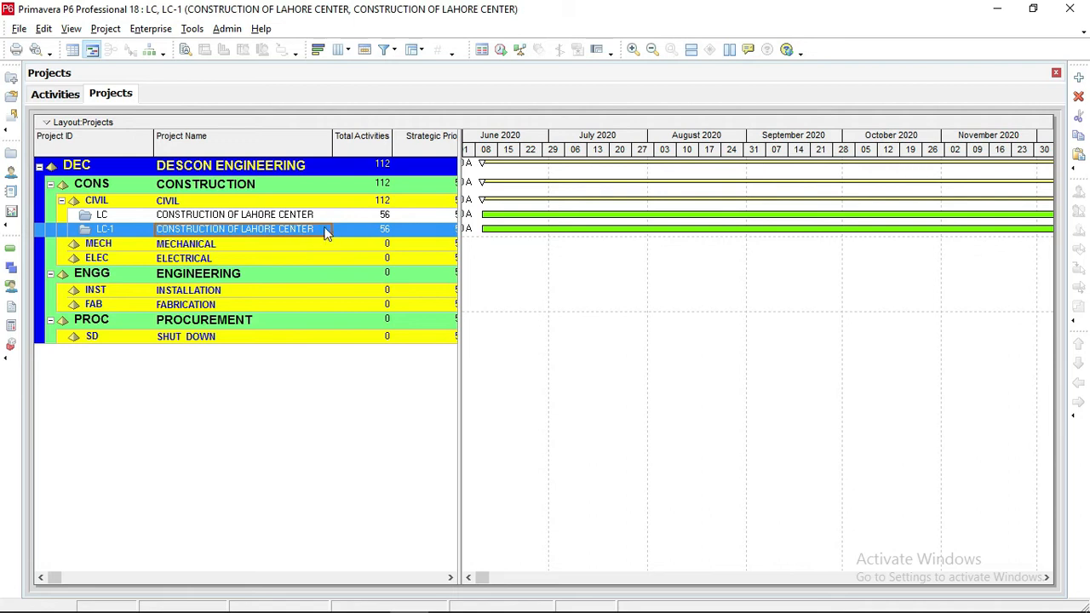
{"action": "right_click", "coordinate": [276, 230]}
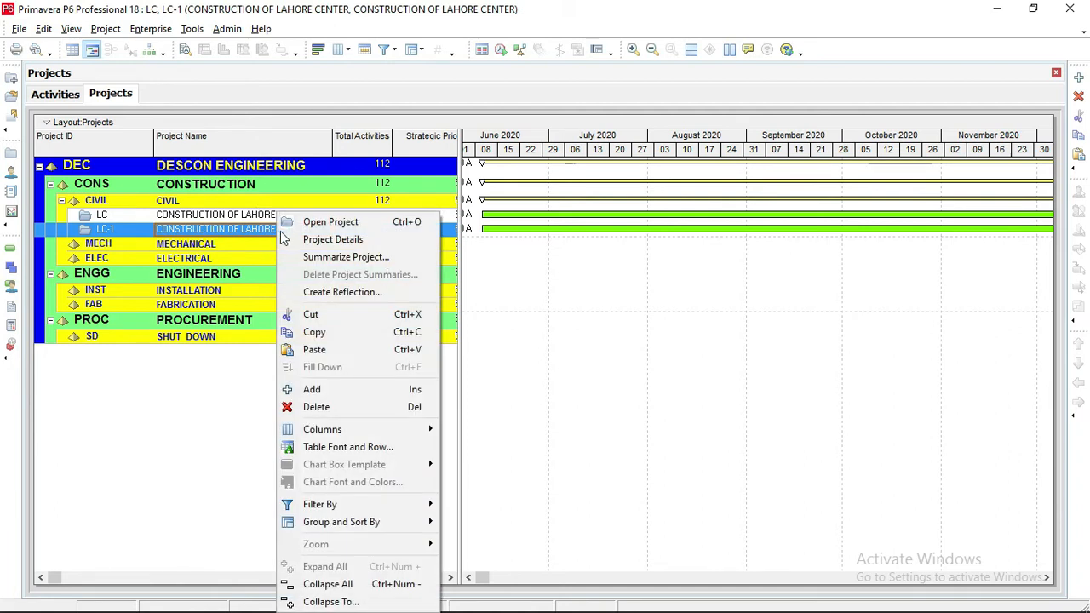
{"action": "left_click", "coordinate": [311, 223]}
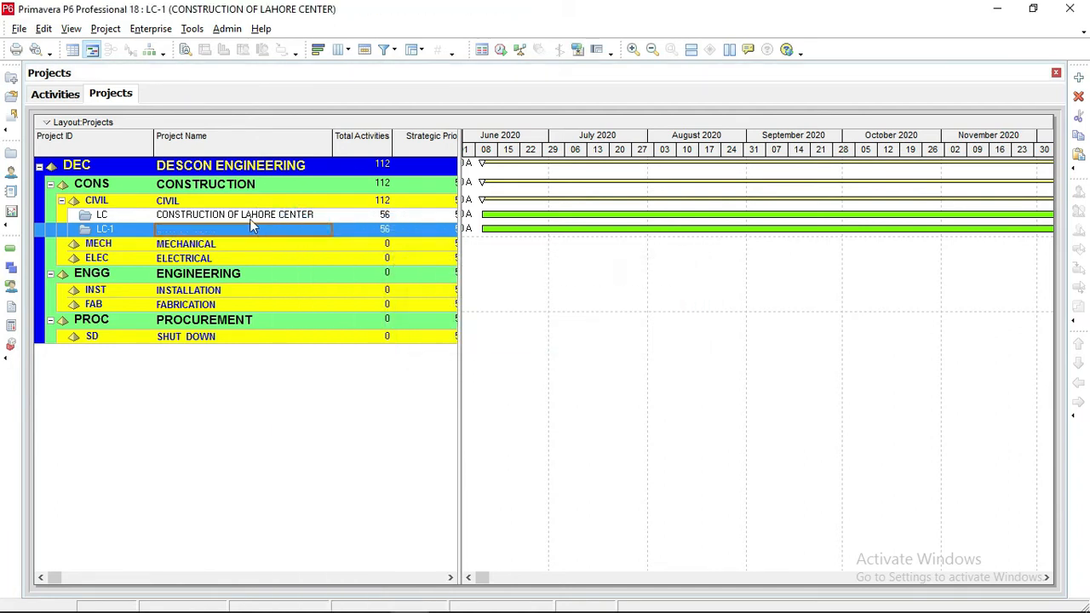
{"action": "left_click", "coordinate": [102, 97]}
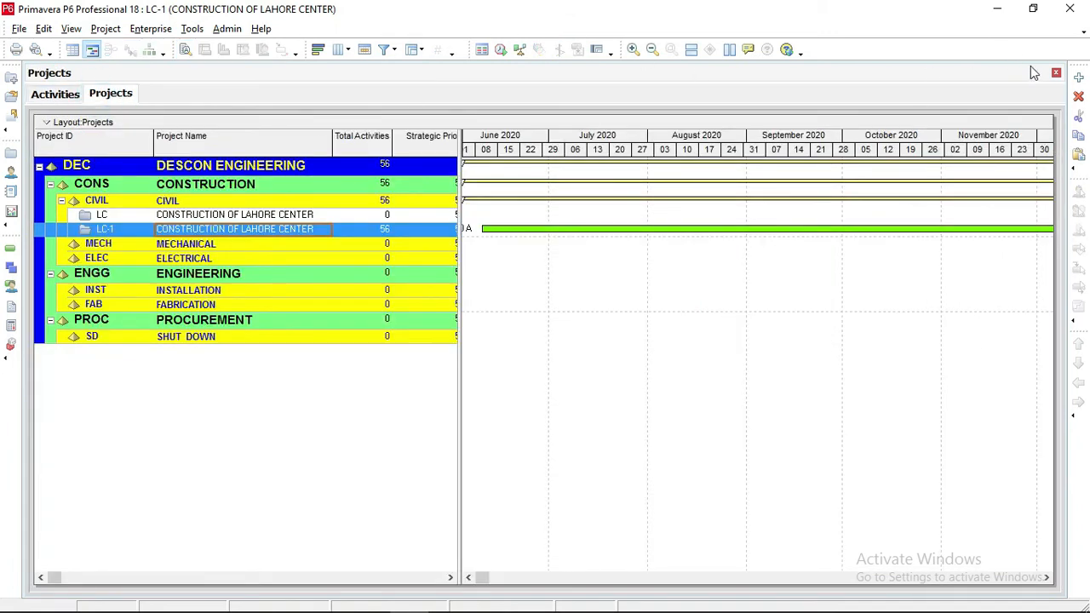
{"action": "left_click", "coordinate": [1057, 75]}
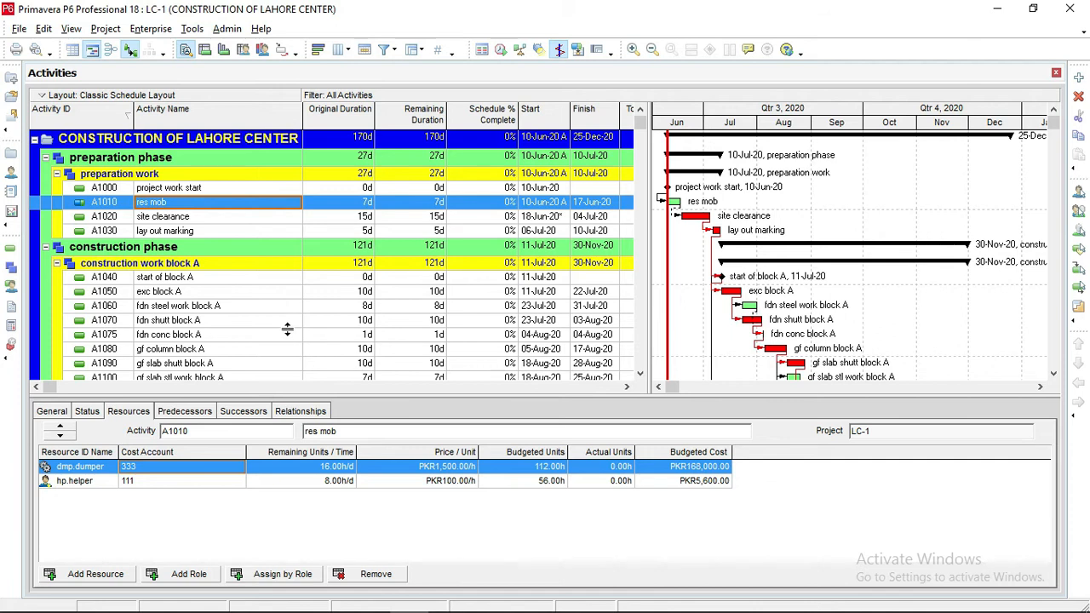
Open the Assign Resources to Roles global change for modification and move its dialog higher on the screen
{"action": "left_click", "coordinate": [193, 28]}
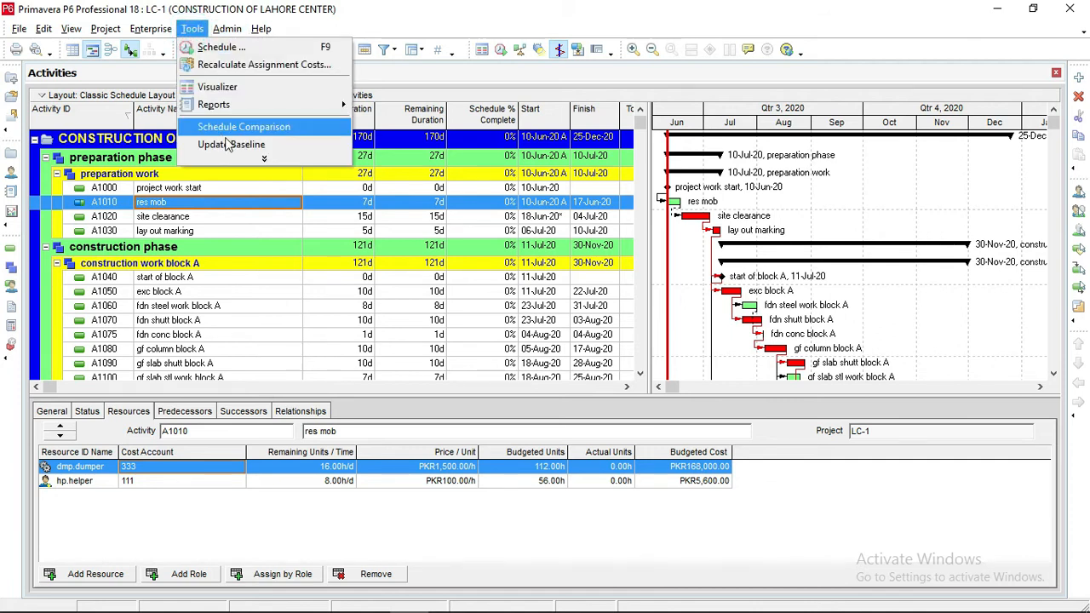
{"action": "left_click", "coordinate": [264, 159]}
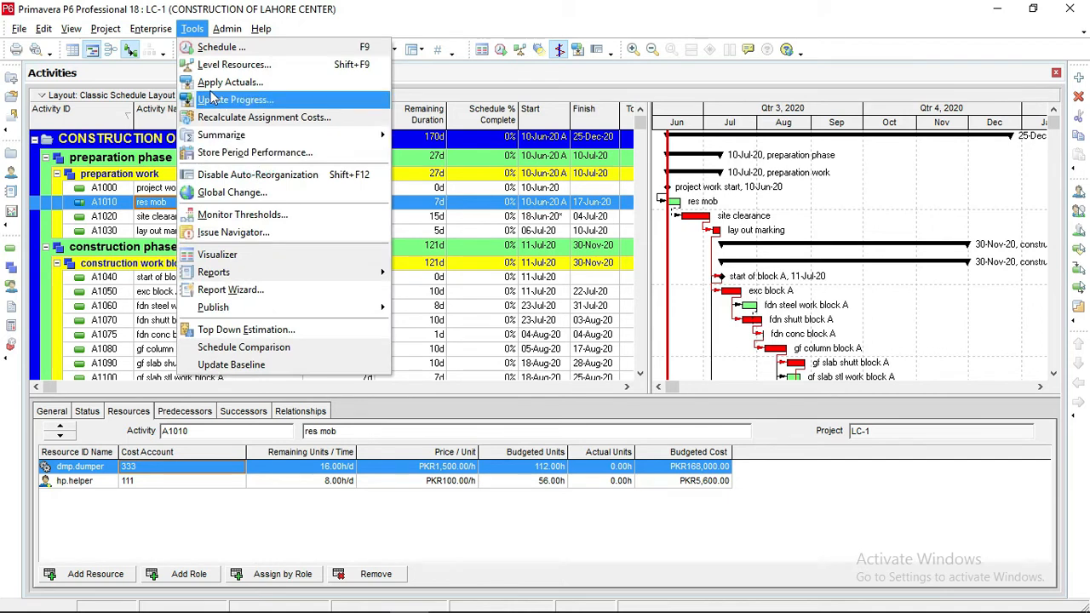
{"action": "left_click", "coordinate": [228, 192]}
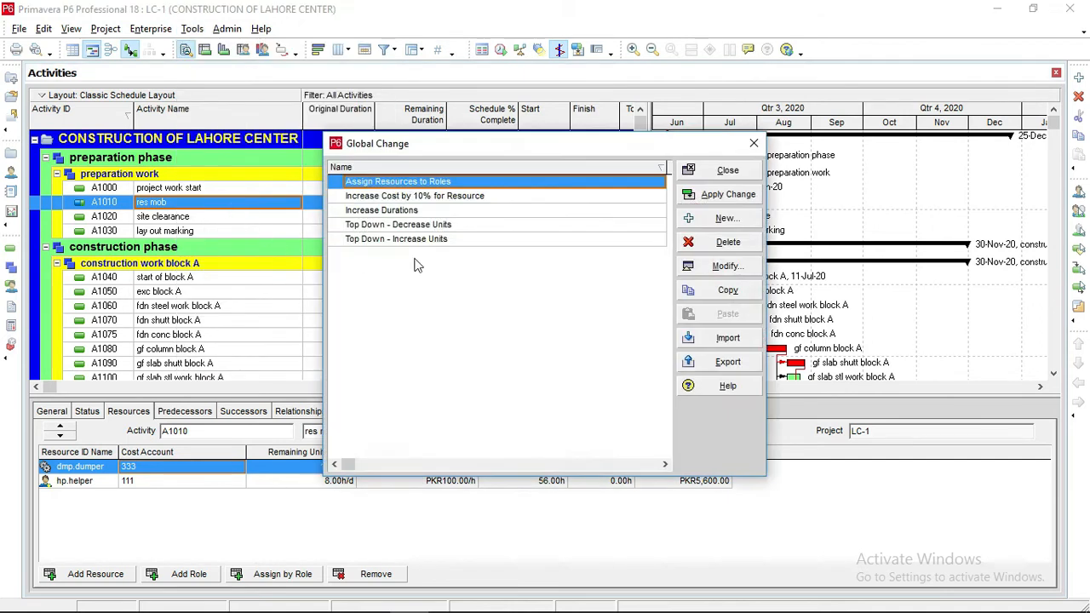
{"action": "left_click", "coordinate": [723, 266]}
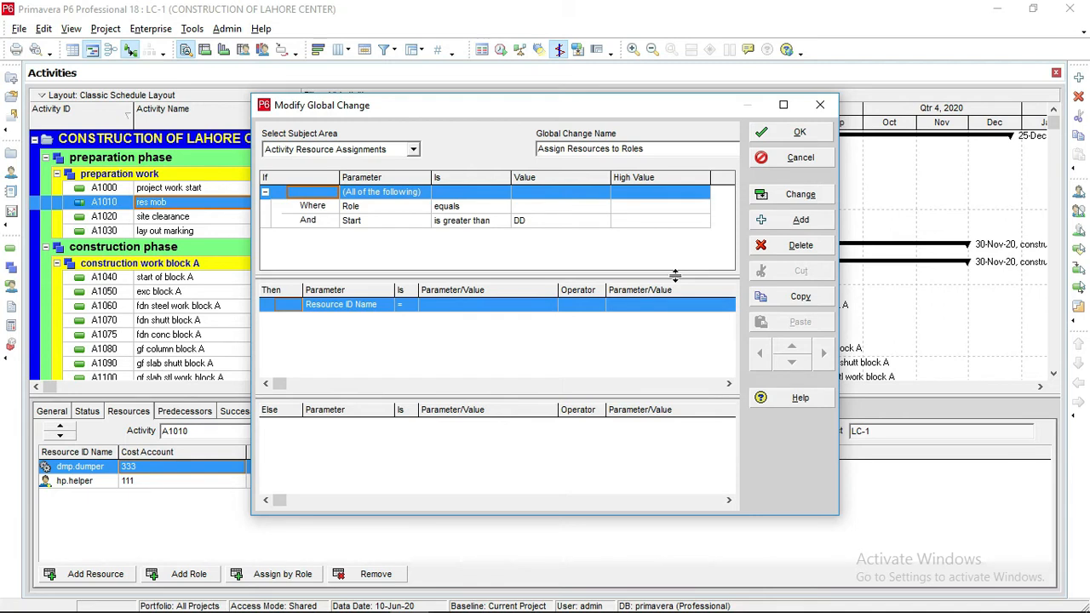
{"action": "left_click_drag", "start_coordinate": [469, 105], "coordinate": [465, 78]}
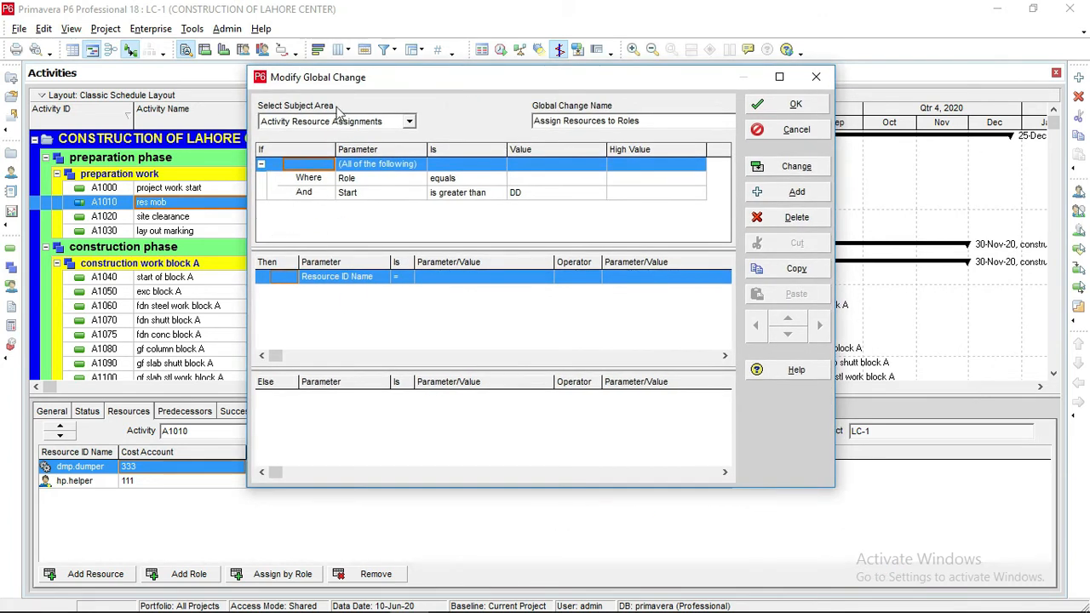
{"action": "left_click_drag", "start_coordinate": [394, 77], "coordinate": [379, 54]}
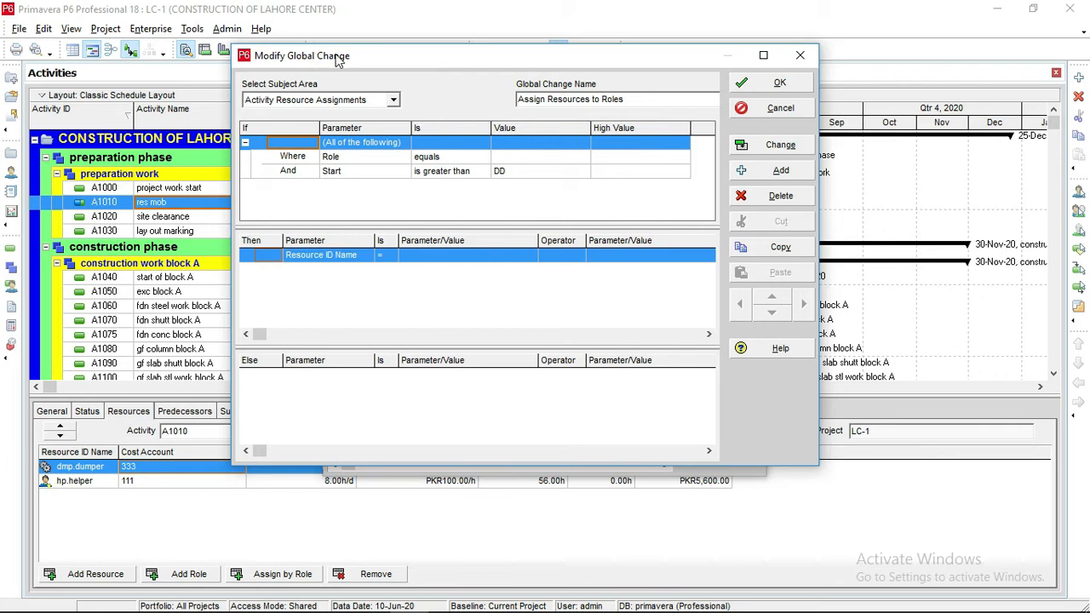
Switch the global change's subject area to Activities, clearing its existing rules, and rename it "increase duration of activities by 1day"
{"action": "left_click", "coordinate": [393, 101]}
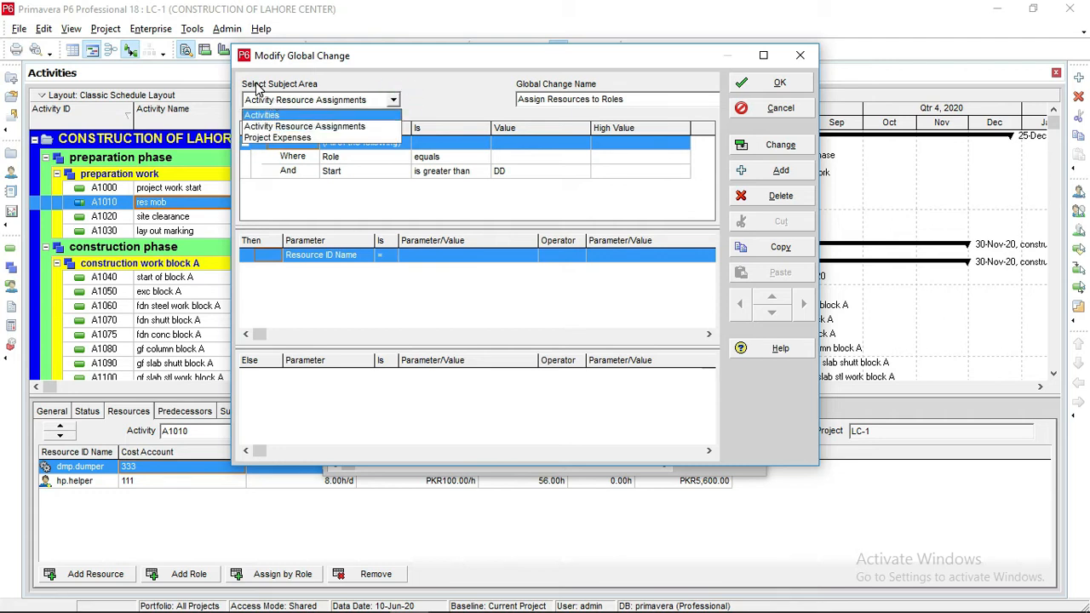
{"action": "left_click", "coordinate": [271, 117]}
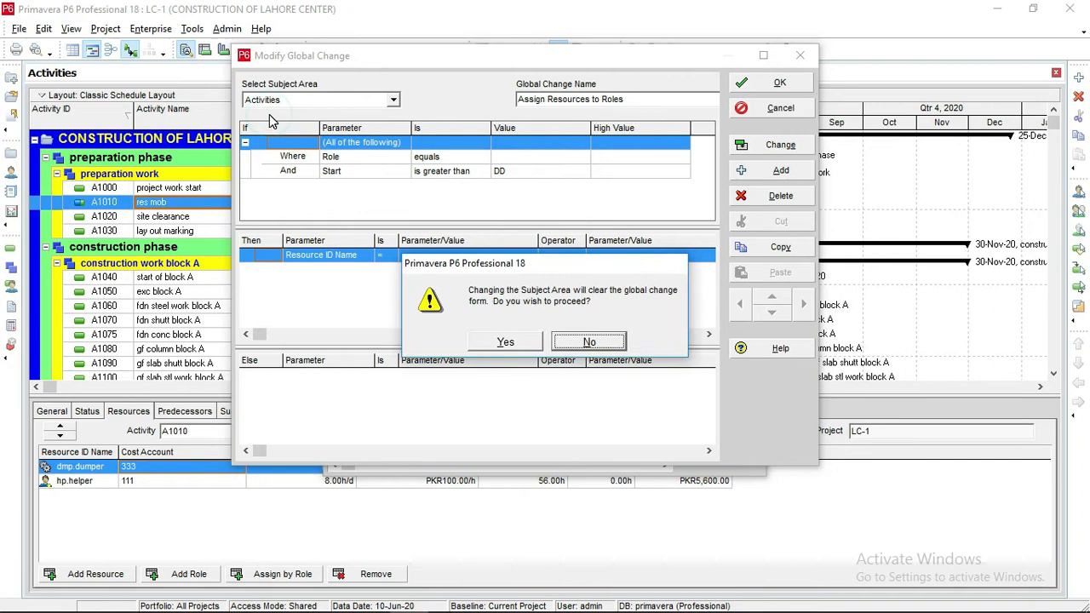
{"action": "left_click", "coordinate": [506, 345]}
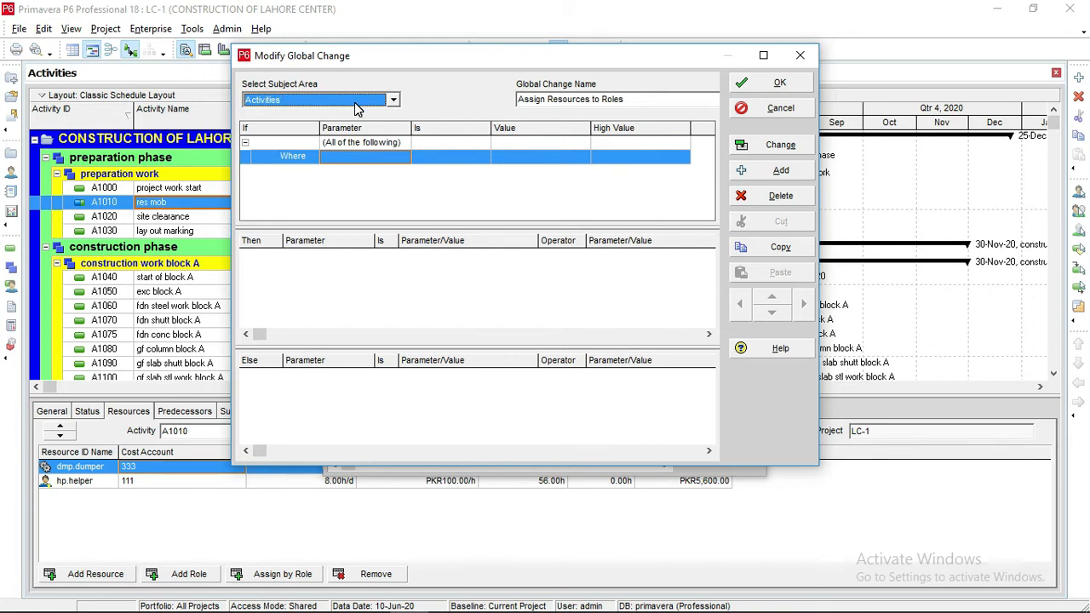
{"action": "left_click", "coordinate": [640, 98]}
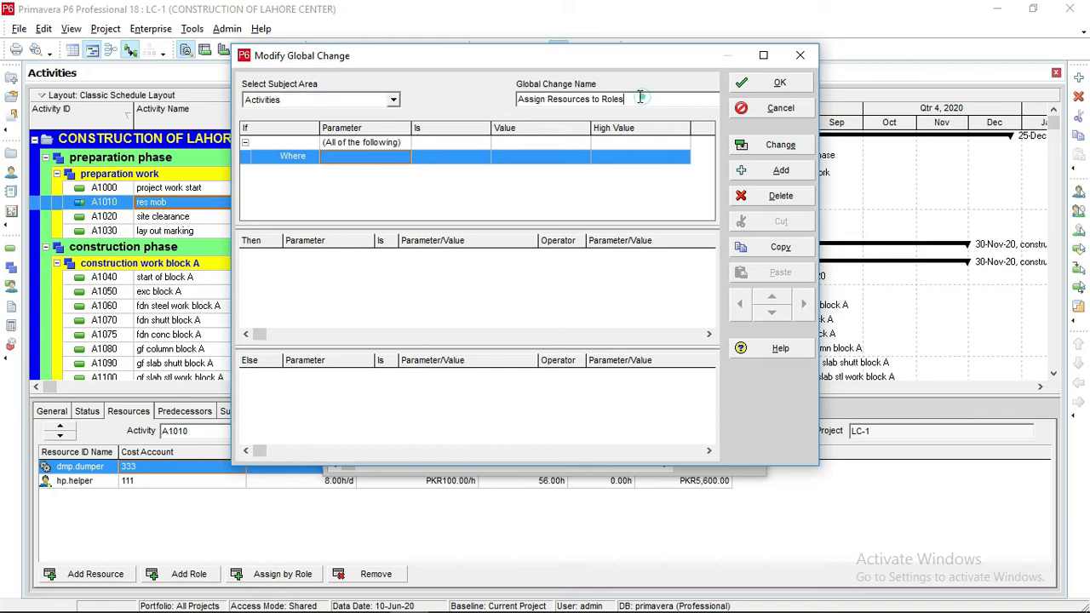
{"action": "left_click_drag", "start_coordinate": [639, 98], "coordinate": [496, 97]}
{"action": "key", "text": "BackSpace"}
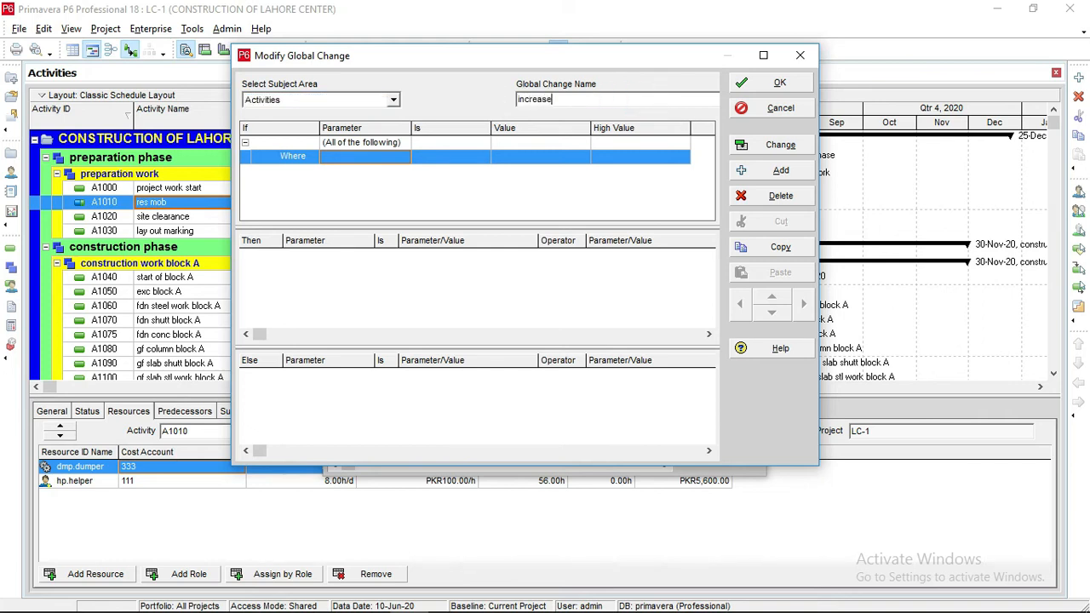
{"action": "type", "text": "increase duration of activities by 1day"}
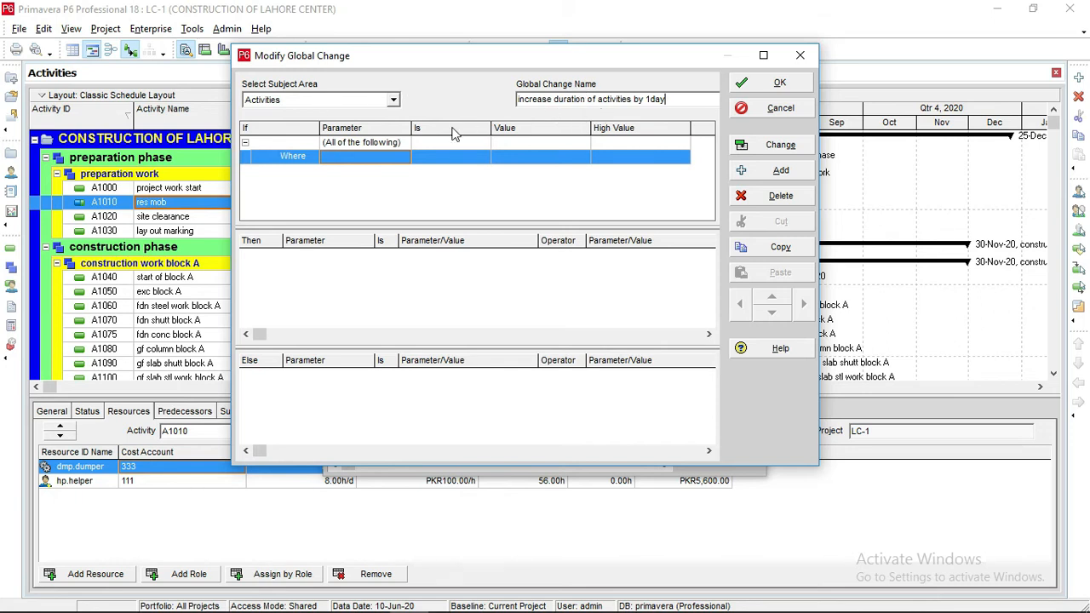
Set the parameter of the global change's If condition to Original Duration
{"action": "left_click", "coordinate": [403, 158]}
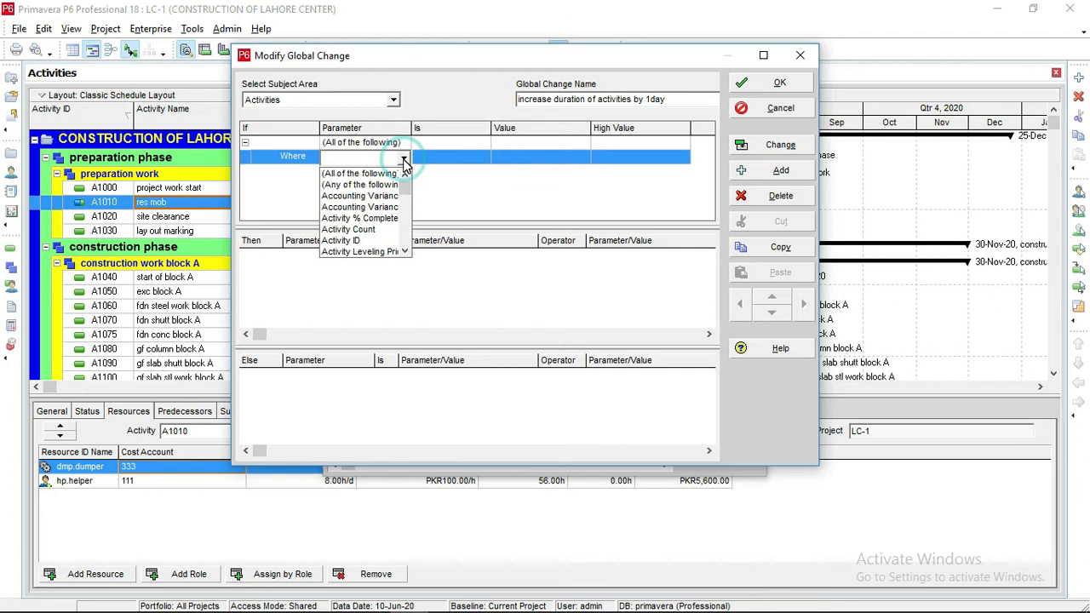
{"action": "mouse_move", "coordinate": [406, 183]}
{"action": "left_mouse_down"}
{"action": "mouse_move", "coordinate": [407, 196]}
{"action": "mouse_move", "coordinate": [405, 174]}
{"action": "left_mouse_up"}
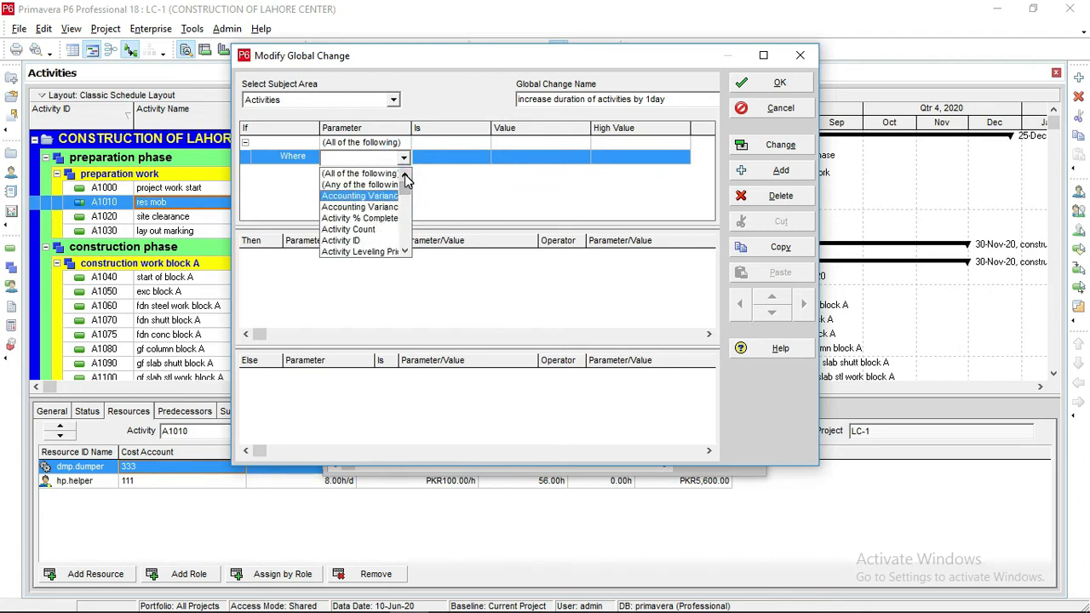
{"action": "key", "text": "o"}
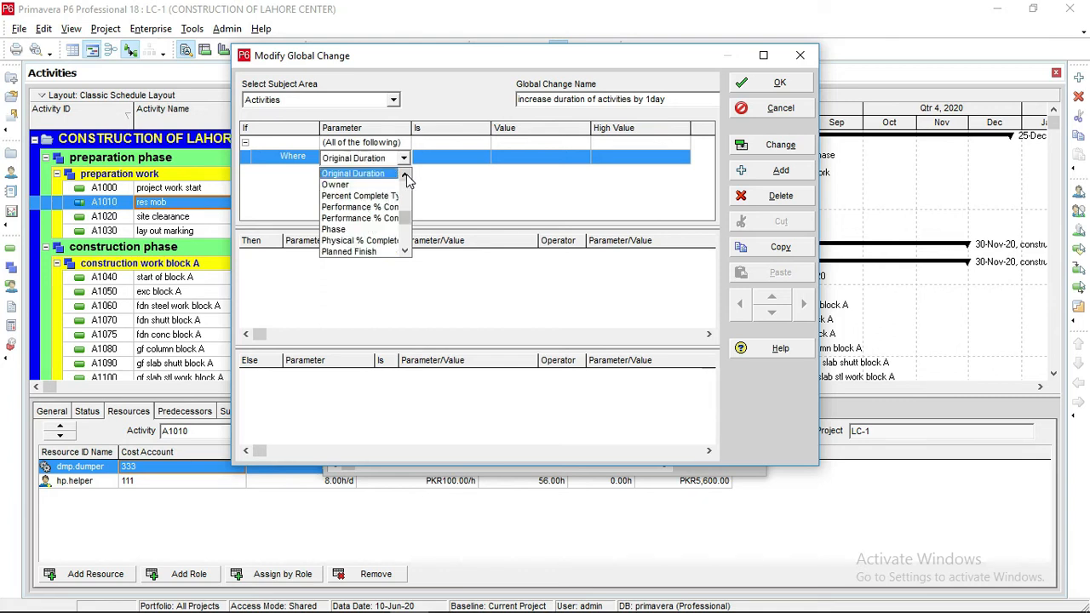
{"action": "left_click", "coordinate": [355, 174]}
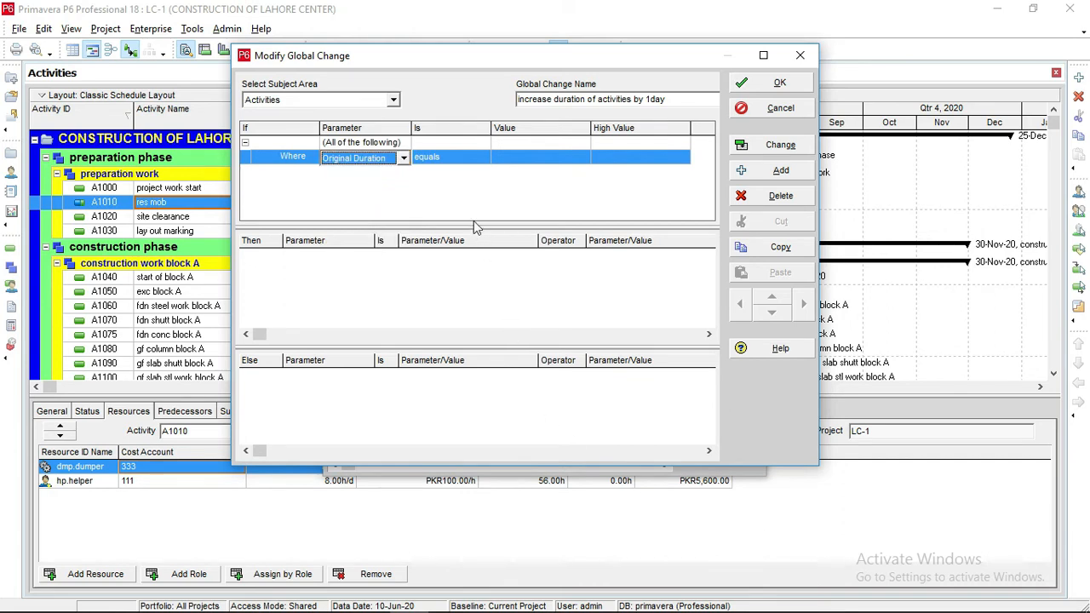
Complete the Original Duration condition with the comparison "is greater than" and the value 0d
{"action": "left_click", "coordinate": [441, 160]}
{"action": "left_click", "coordinate": [444, 161]}
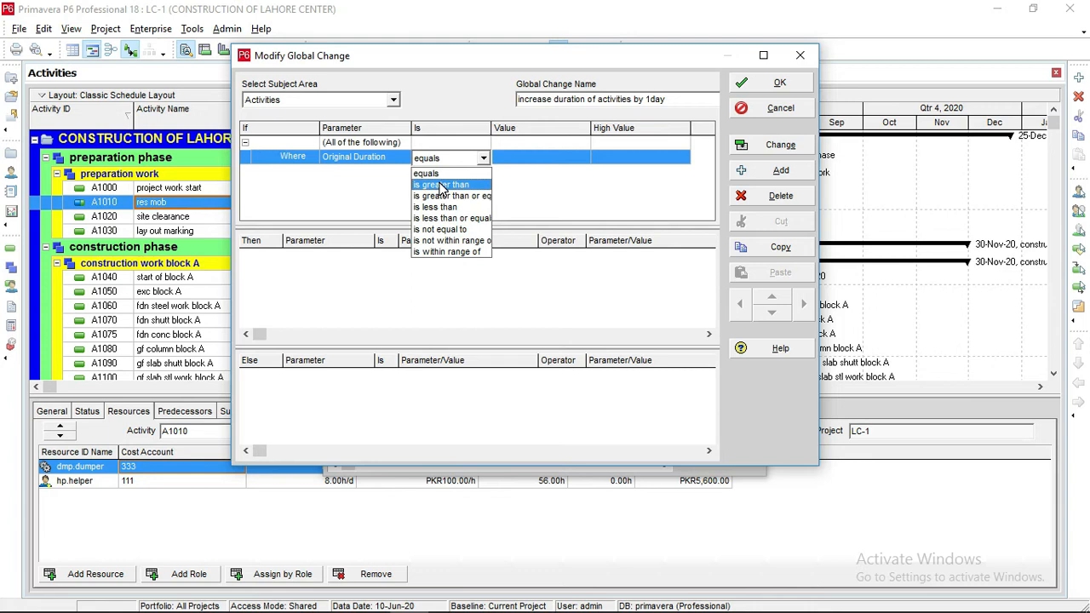
{"action": "left_click", "coordinate": [442, 185]}
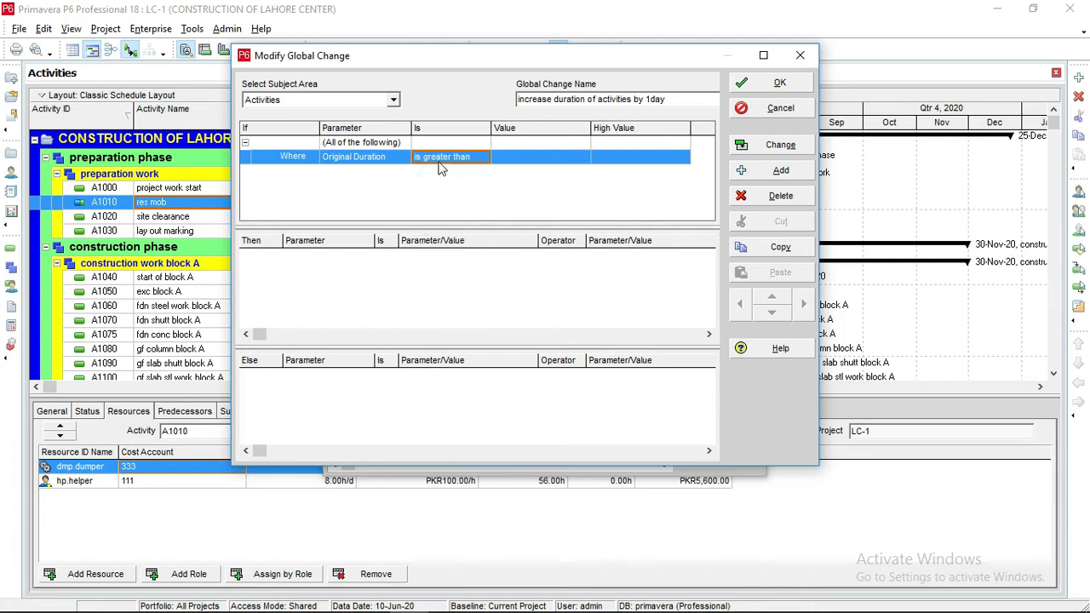
{"action": "left_click", "coordinate": [509, 160]}
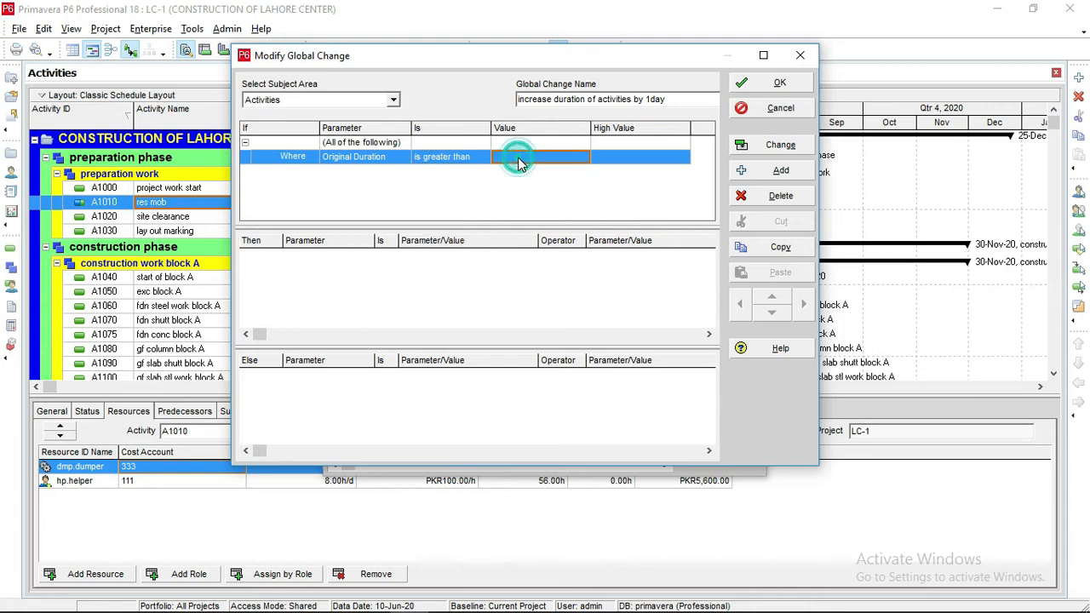
{"action": "left_click", "coordinate": [570, 162]}
{"action": "left_click", "coordinate": [570, 158]}
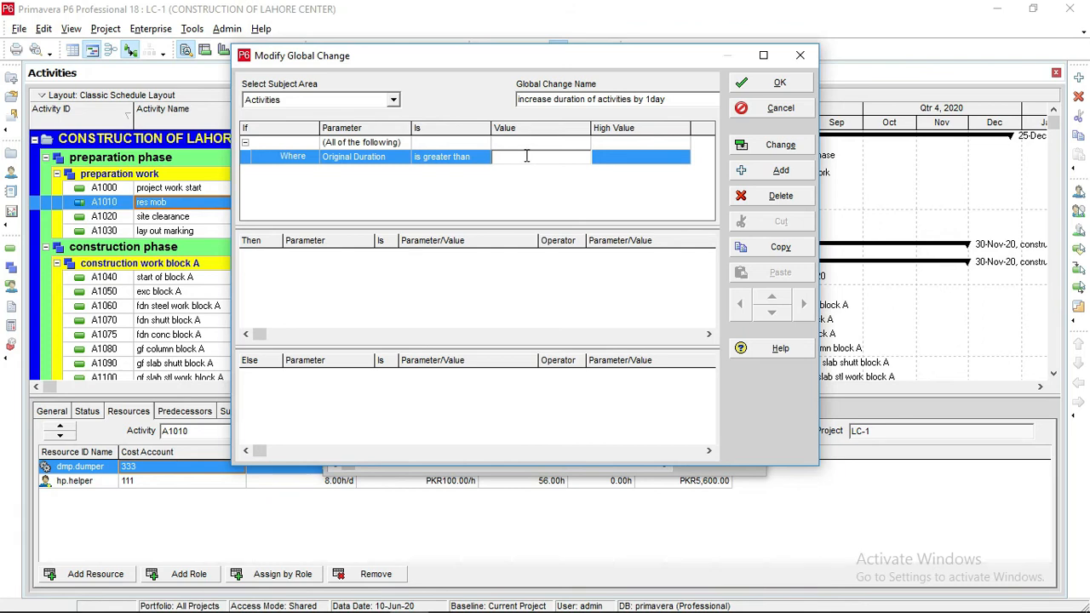
{"action": "type", "text": "0"}
{"action": "key", "text": "Return"}
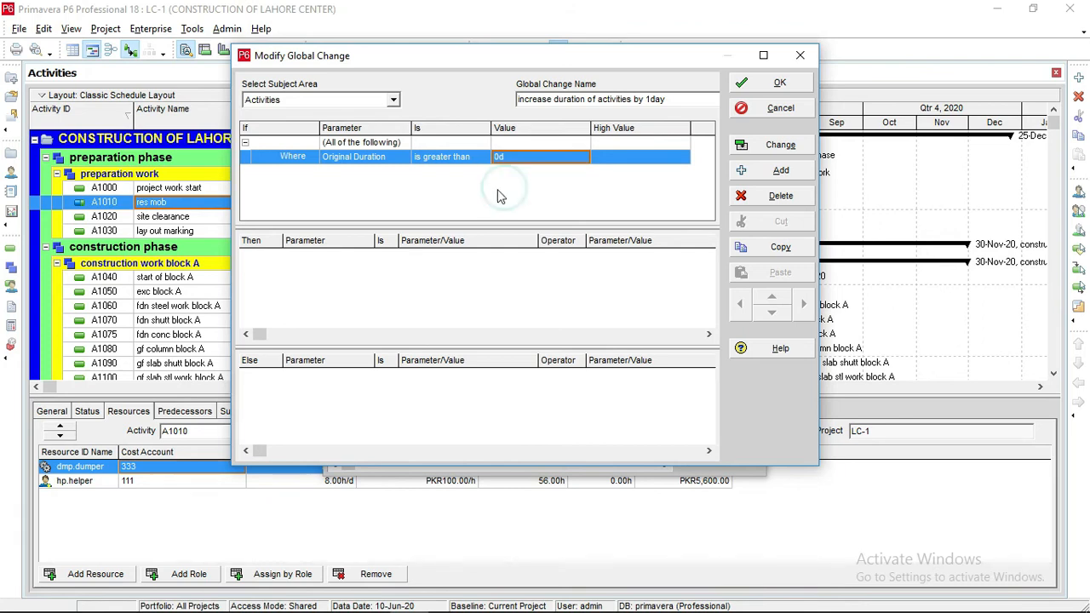
Add a Then statement that sets Original Duration equal to Original Duration
{"action": "left_click", "coordinate": [287, 267]}
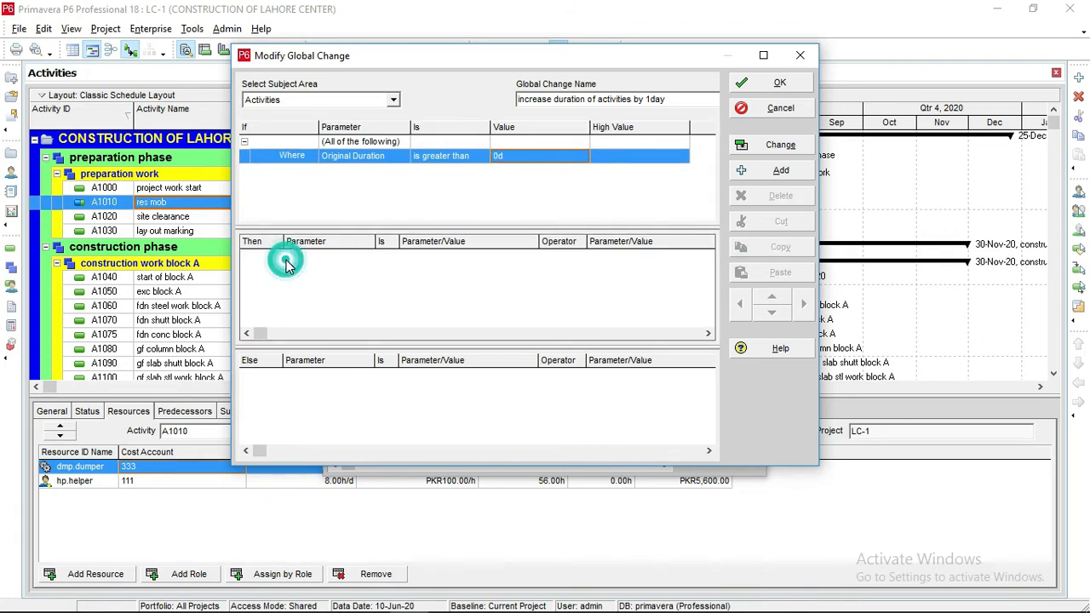
{"action": "left_click", "coordinate": [777, 171]}
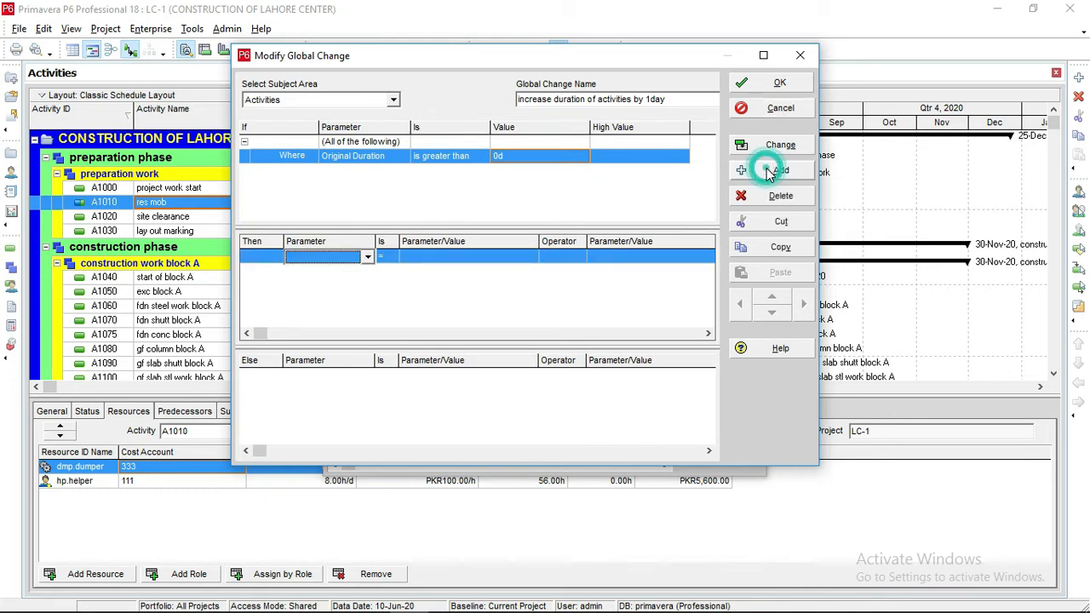
{"action": "left_click", "coordinate": [367, 258]}
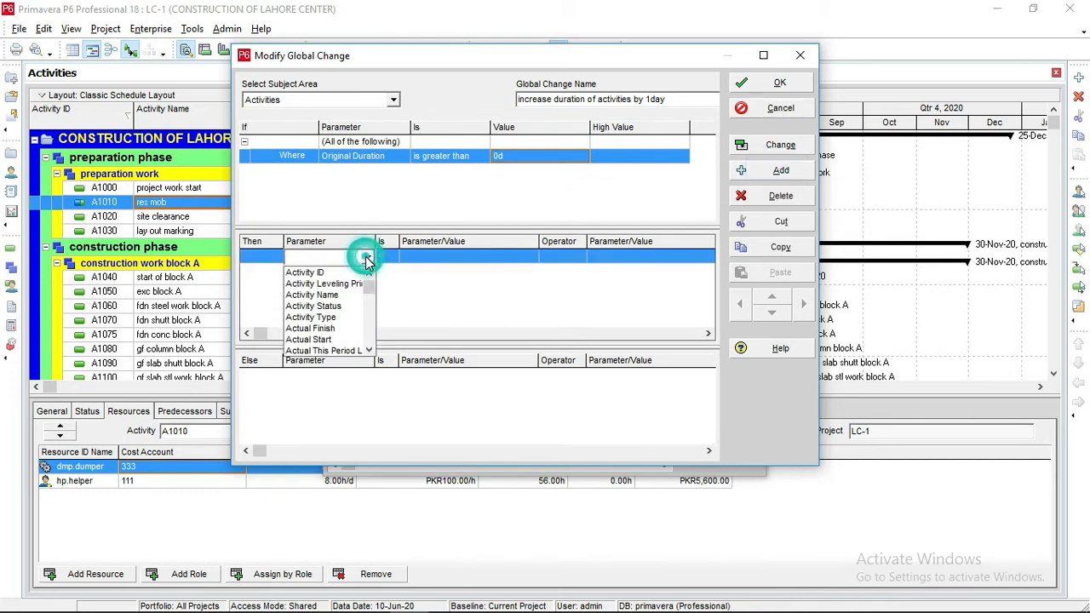
{"action": "key", "text": "o"}
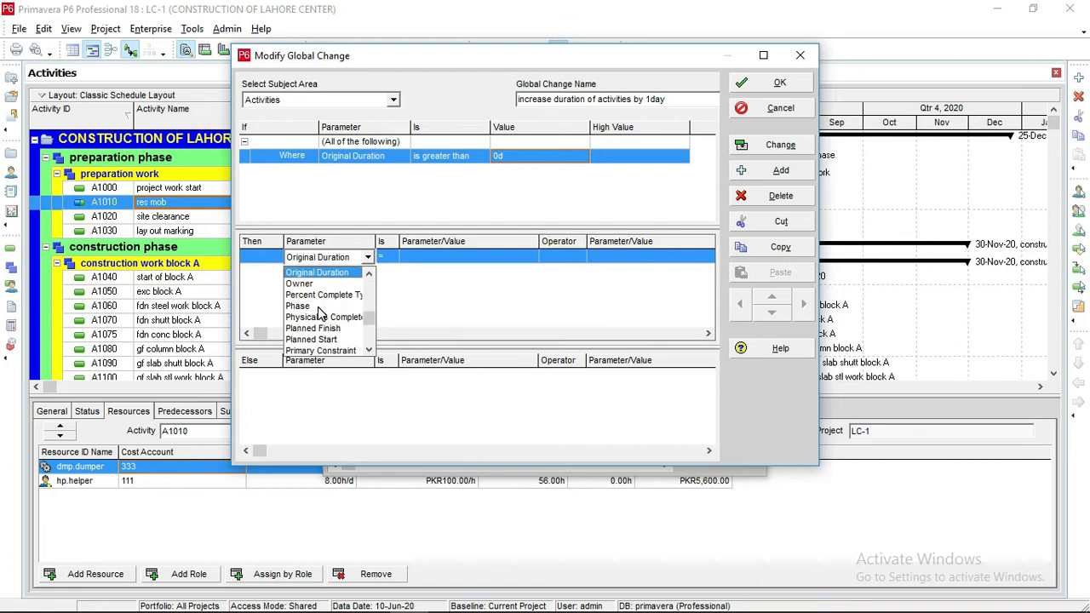
{"action": "left_click", "coordinate": [328, 274]}
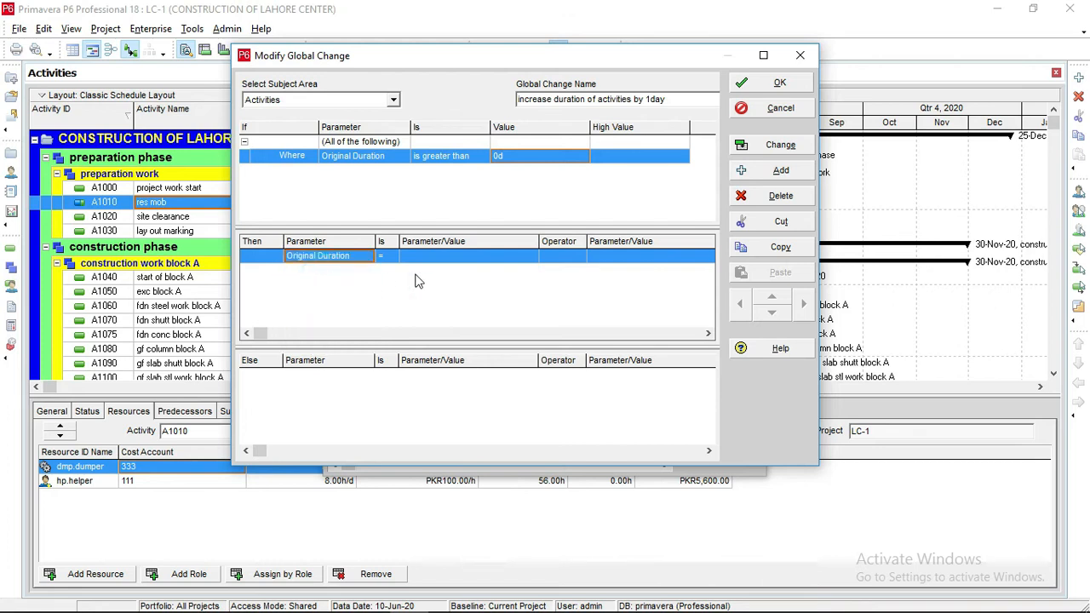
{"action": "left_click", "coordinate": [454, 263]}
{"action": "left_click", "coordinate": [492, 258]}
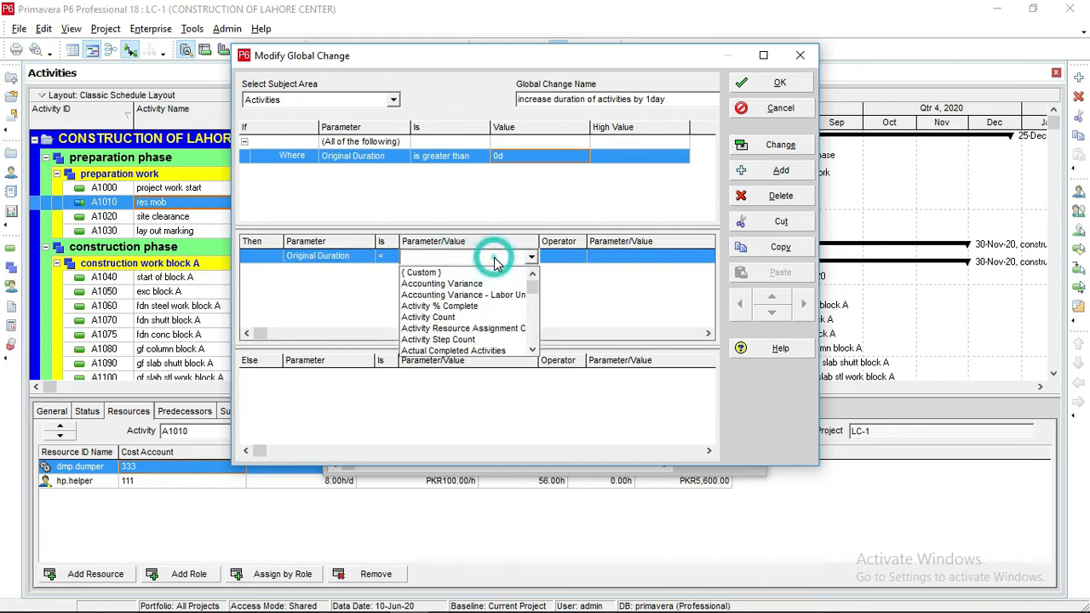
{"action": "key", "text": "o"}
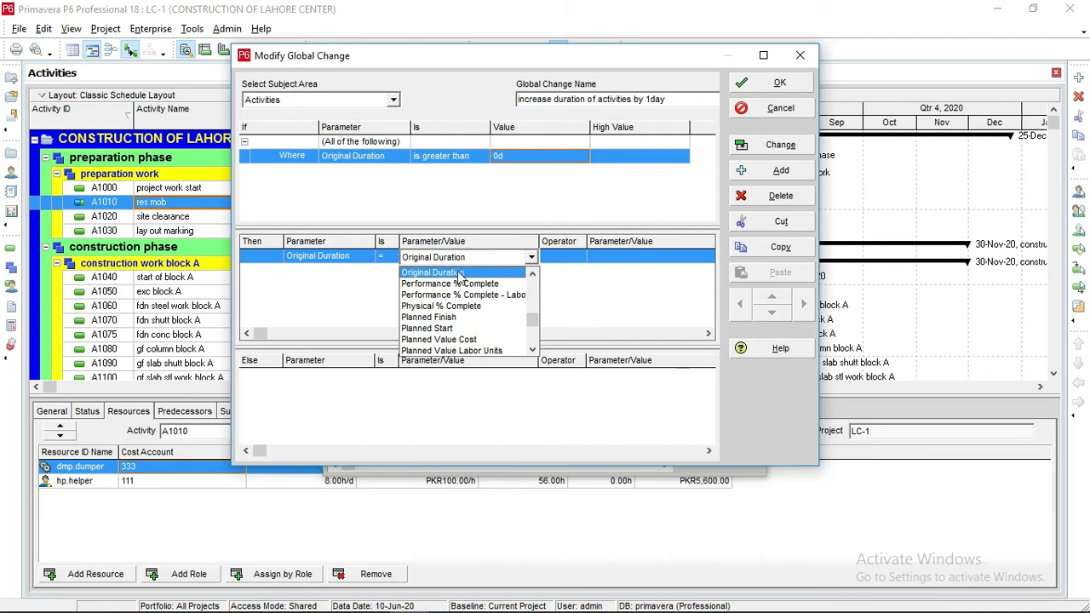
{"action": "left_click", "coordinate": [457, 280]}
Set the operator of the Then statement to +
{"action": "left_click", "coordinate": [572, 257]}
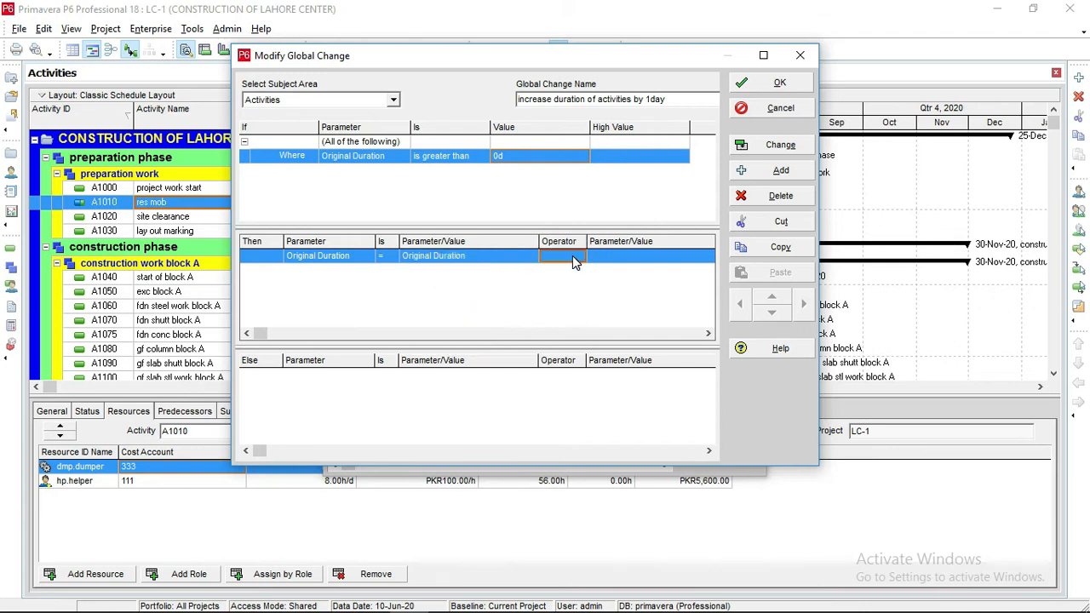
{"action": "left_click", "coordinate": [576, 259]}
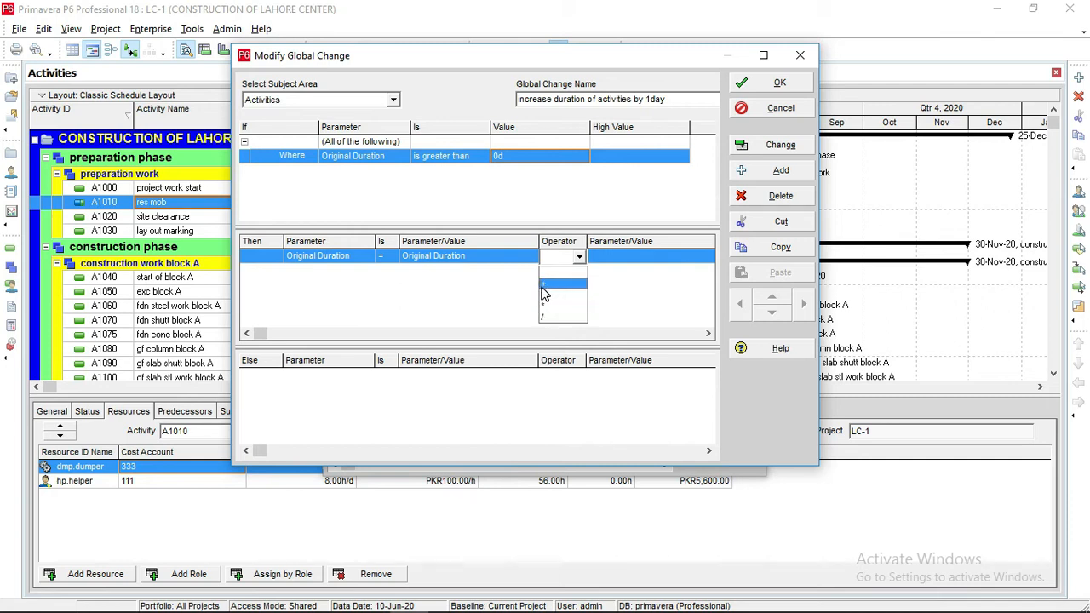
{"action": "left_click", "coordinate": [552, 286]}
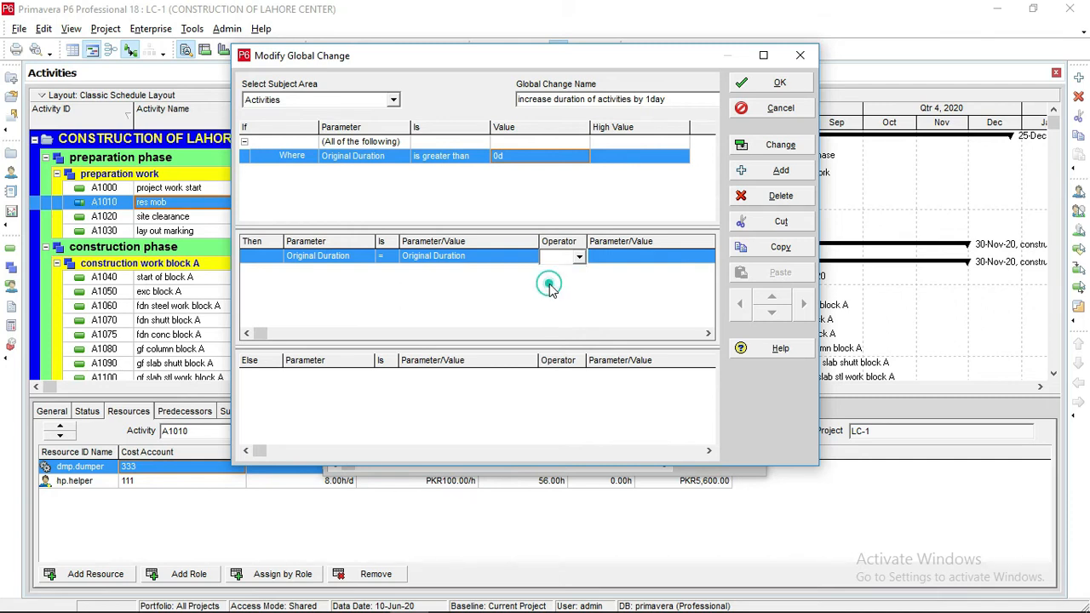
{"action": "left_click", "coordinate": [571, 264]}
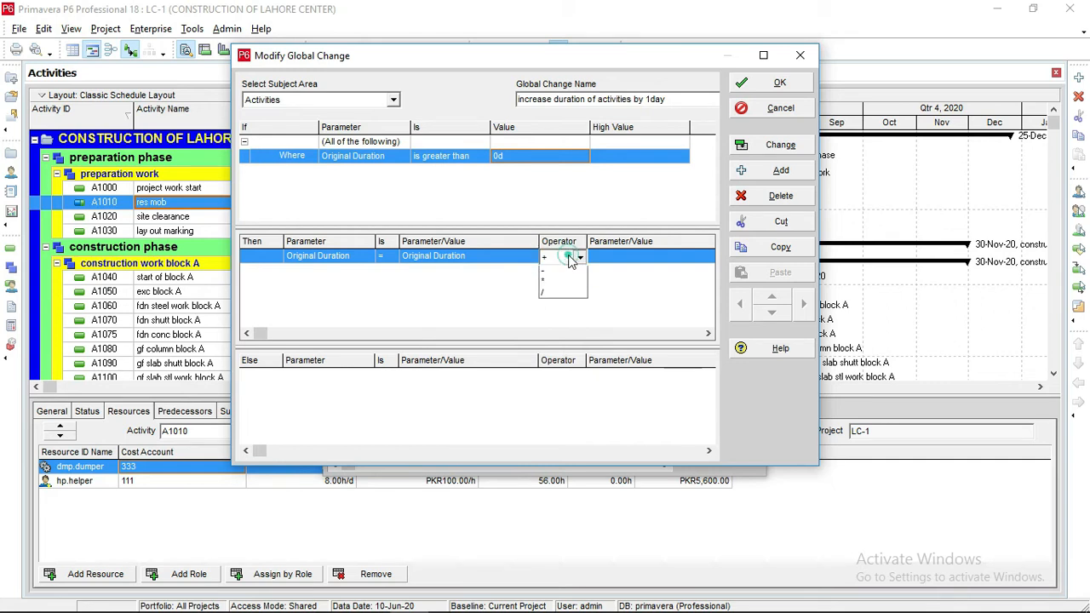
{"action": "left_click", "coordinate": [564, 283]}
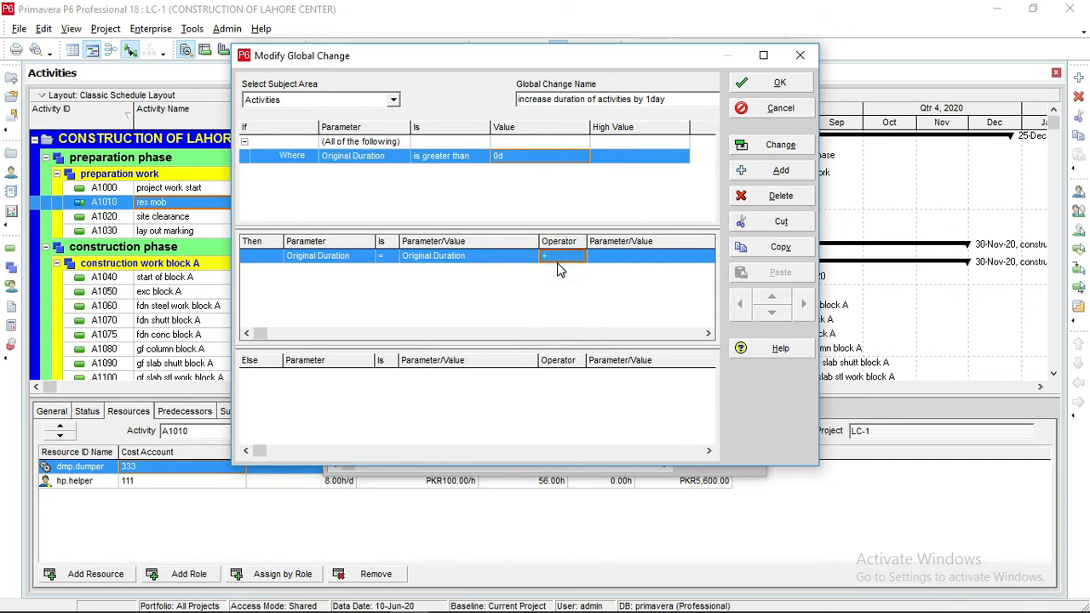
Give the Then statement a custom second value of 1d after the plus operator
{"action": "left_click", "coordinate": [609, 260]}
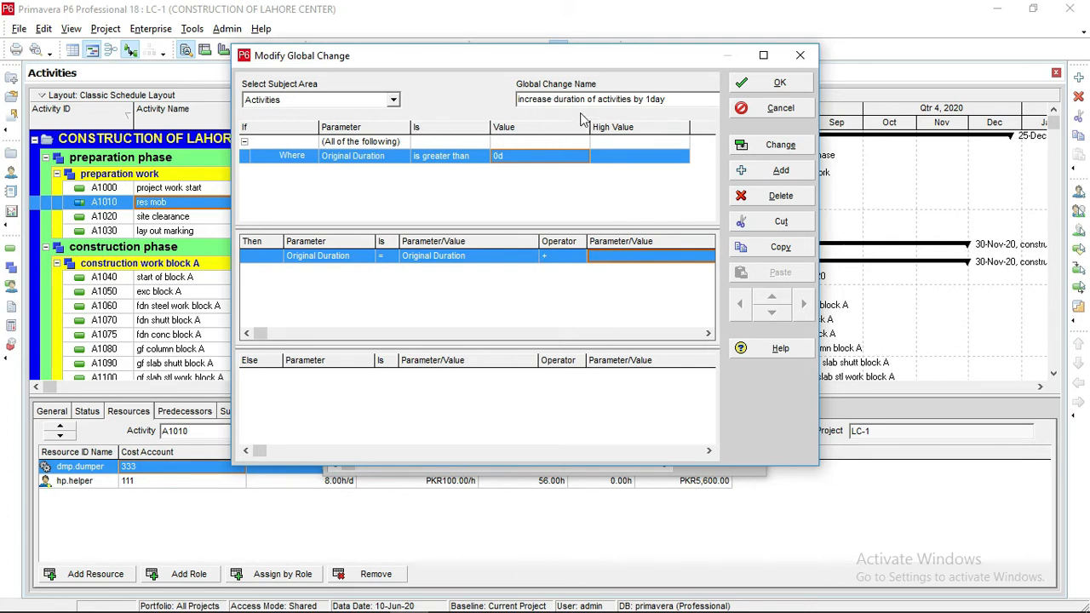
{"action": "left_click", "coordinate": [601, 256]}
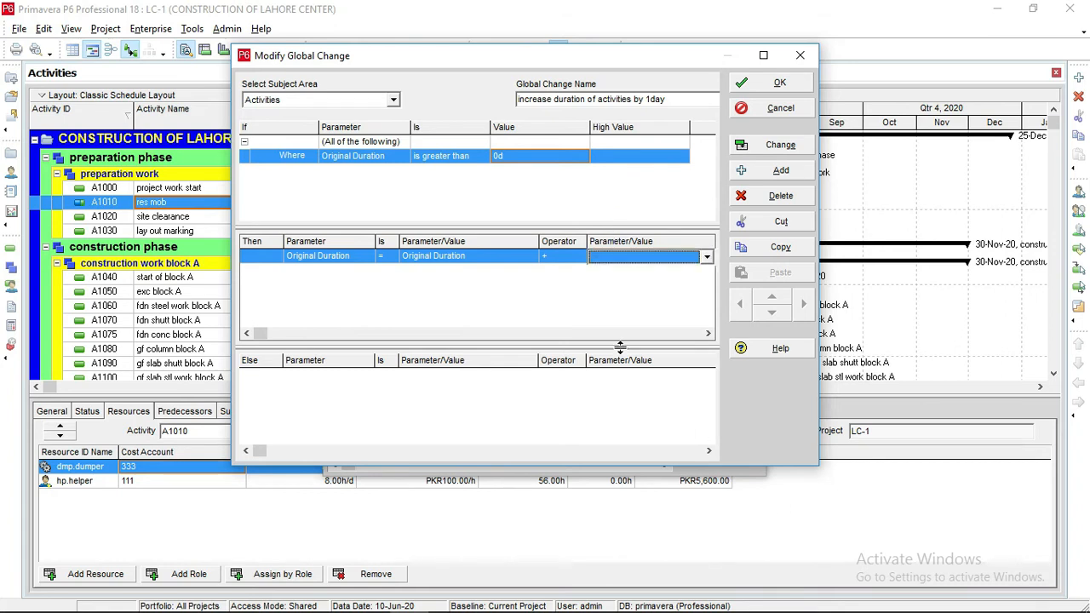
{"action": "left_click", "coordinate": [613, 260]}
{"action": "left_click", "coordinate": [616, 253]}
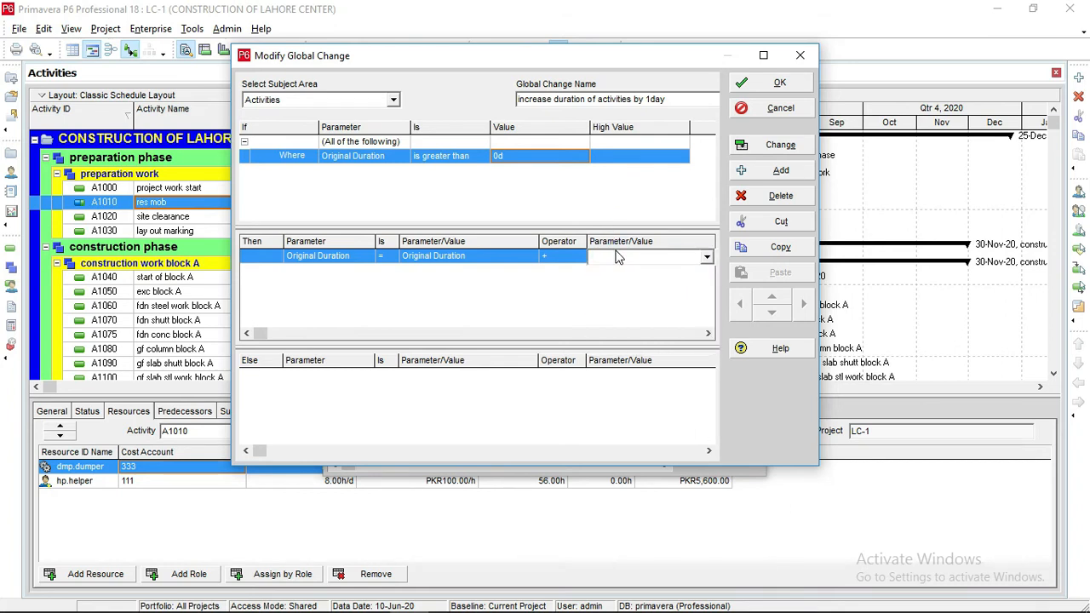
{"action": "left_click", "coordinate": [619, 258]}
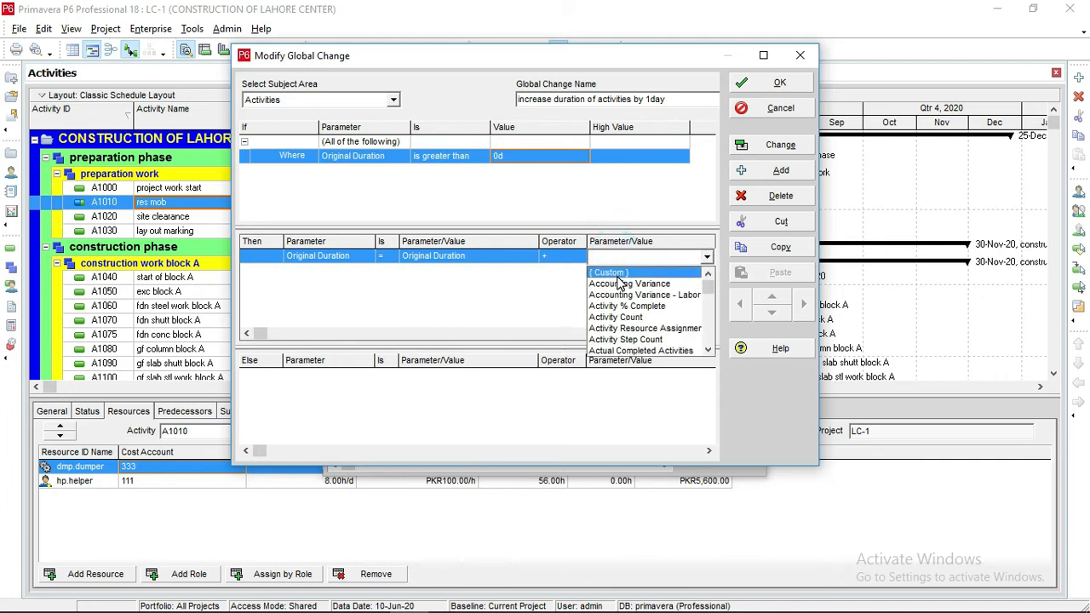
{"action": "left_click", "coordinate": [613, 273]}
{"action": "left_click", "coordinate": [614, 260]}
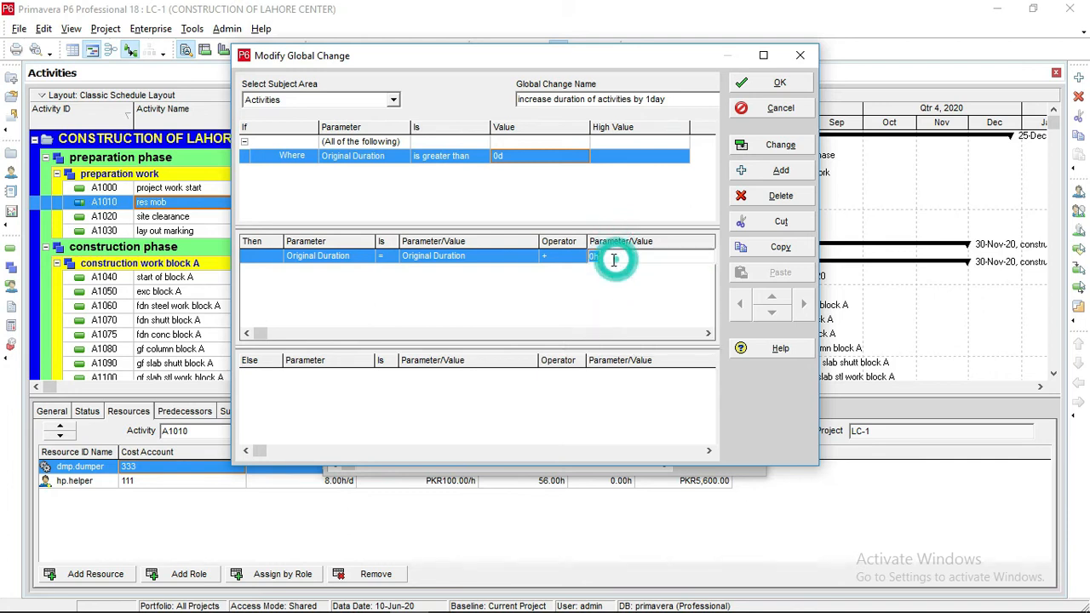
{"action": "type", "text": "1"}
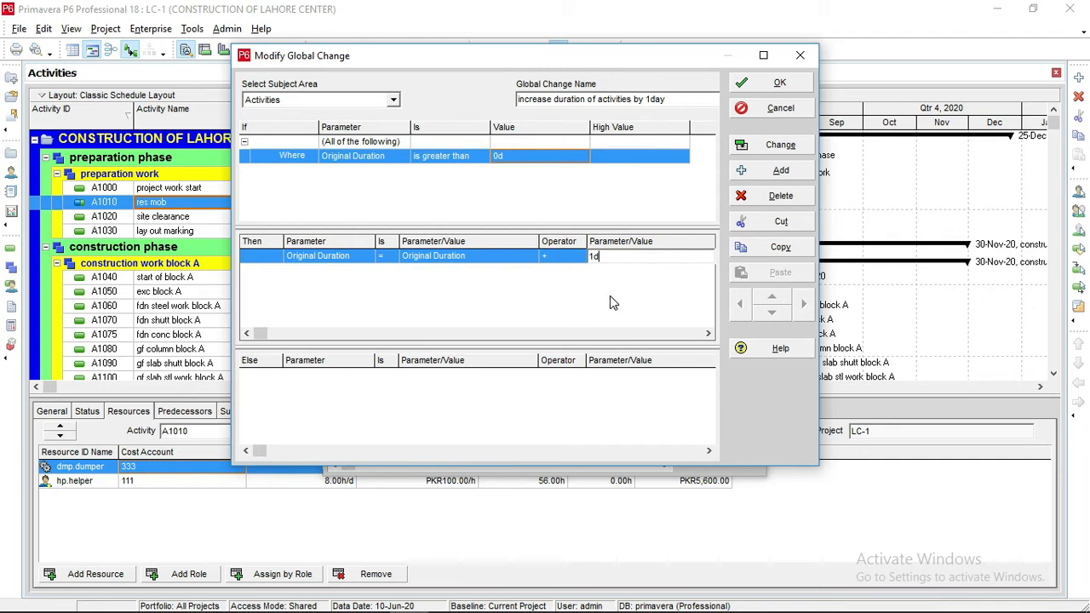
{"action": "left_click", "coordinate": [610, 296]}
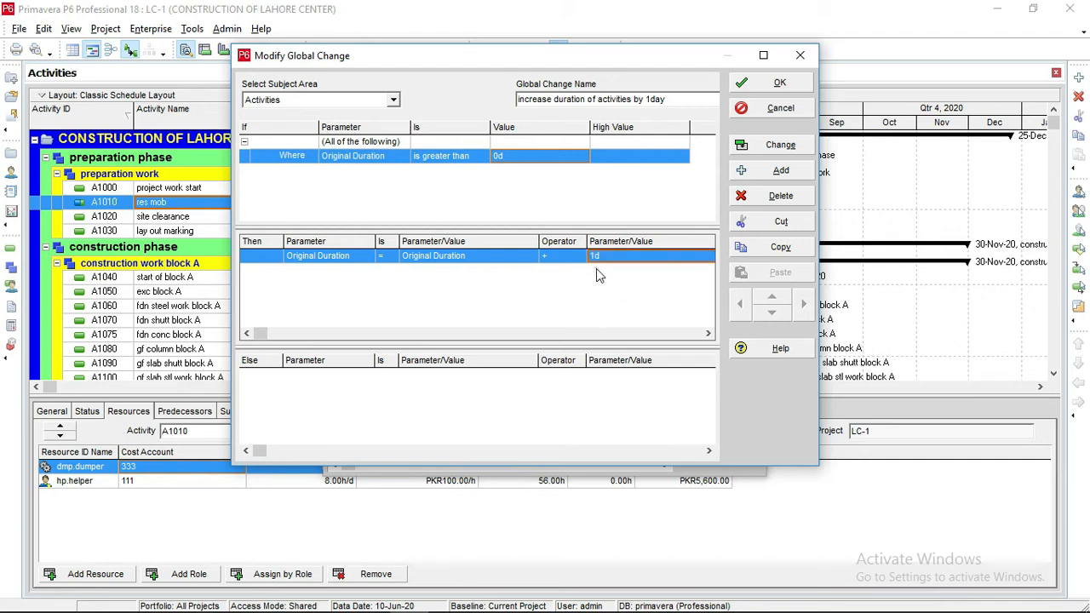
{"action": "left_click", "coordinate": [616, 259]}
{"action": "left_click", "coordinate": [615, 259]}
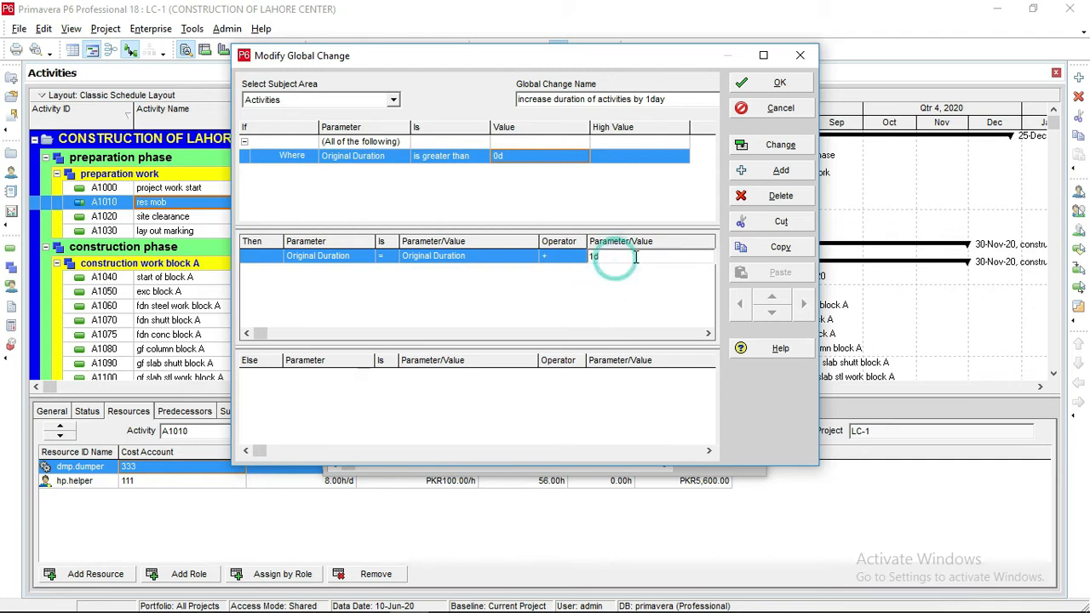
{"action": "left_click", "coordinate": [628, 292]}
{"action": "left_click", "coordinate": [666, 257]}
{"action": "left_click", "coordinate": [653, 277]}
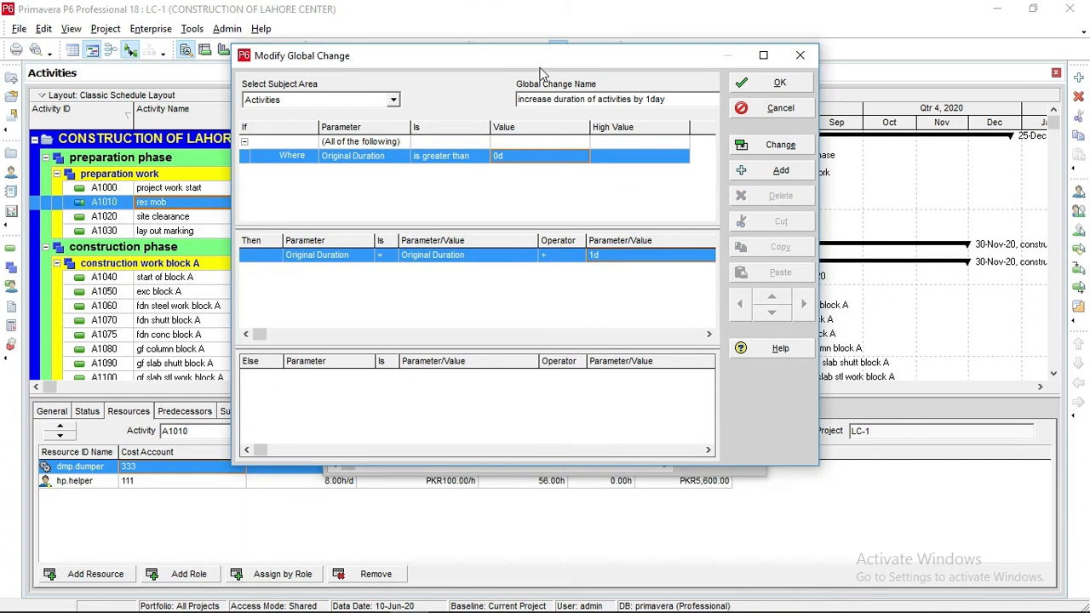
Run the global change, compare old and new original durations in the enlarged report, and exit without committing the changes
{"action": "left_click", "coordinate": [771, 148]}
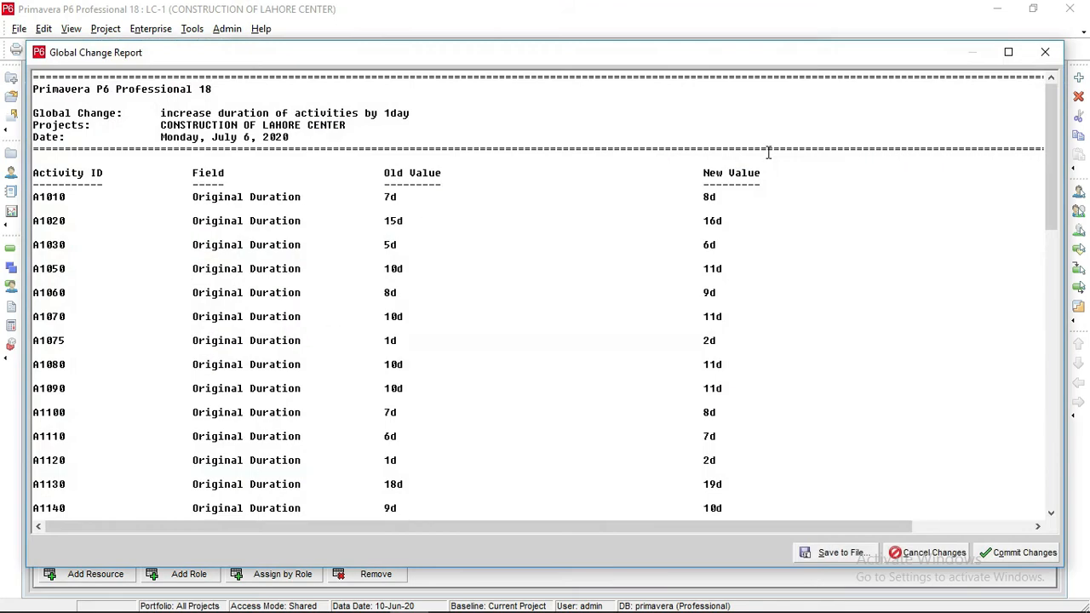
{"action": "left_click", "coordinate": [1009, 52]}
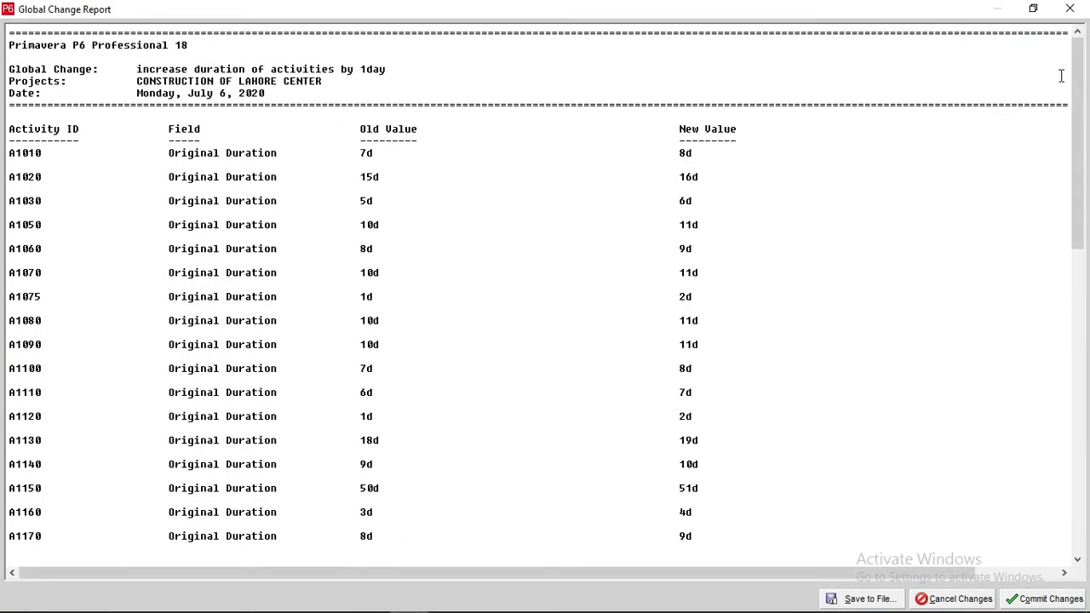
{"action": "mouse_move", "coordinate": [1078, 73]}
{"action": "left_mouse_down"}
{"action": "mouse_move", "coordinate": [1082, 251]}
{"action": "mouse_move", "coordinate": [1078, 73]}
{"action": "left_mouse_up"}
{"action": "left_click_drag", "start_coordinate": [17, 155], "coordinate": [41, 153]}
{"action": "left_click_drag", "start_coordinate": [360, 152], "coordinate": [381, 152]}
{"action": "double_click", "coordinate": [680, 155]}
{"action": "double_click", "coordinate": [684, 176]}
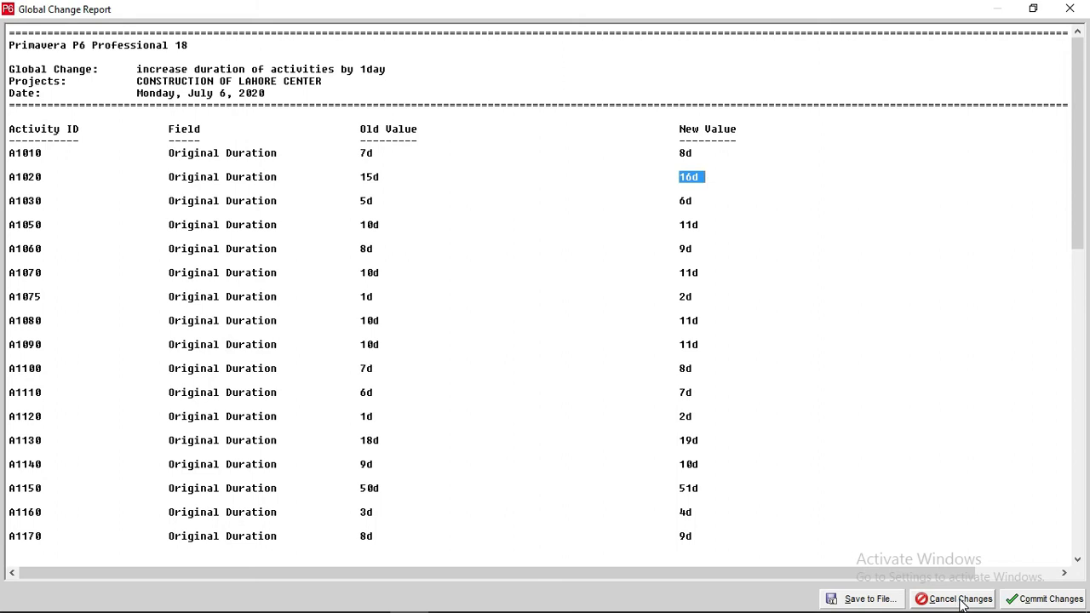
{"action": "left_click", "coordinate": [961, 600]}
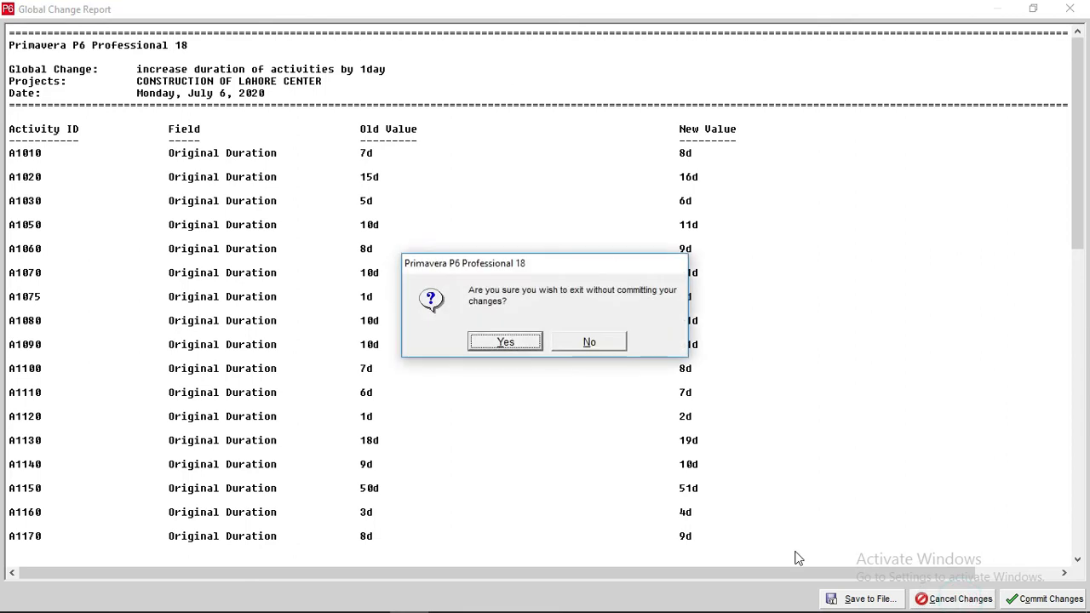
{"action": "left_click", "coordinate": [506, 343]}
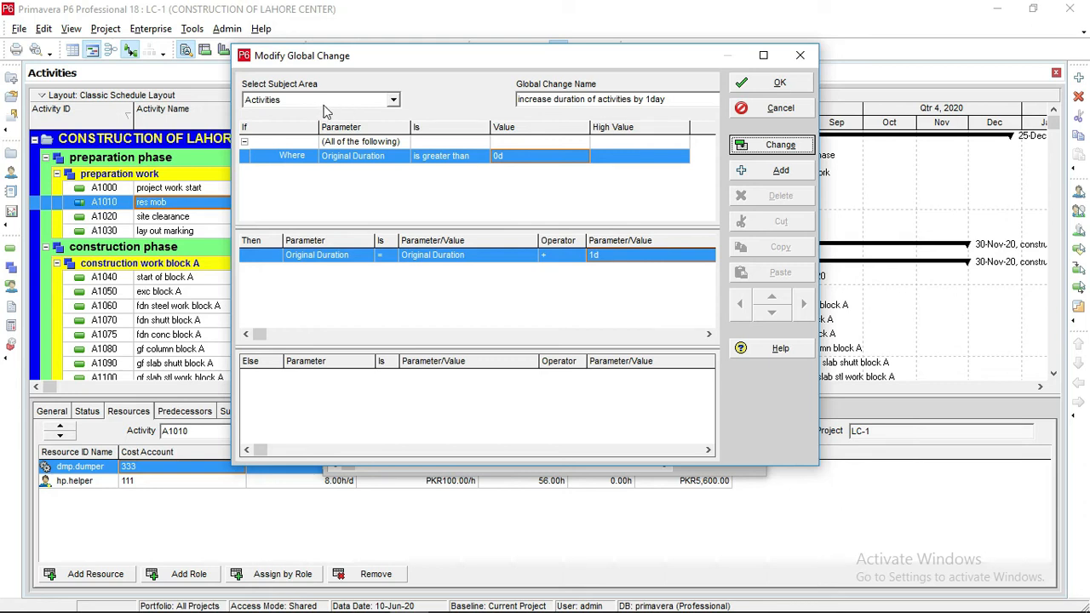
Review the subject areas available for the one-day duration global change and close the Global Change windows
{"action": "left_click", "coordinate": [392, 100]}
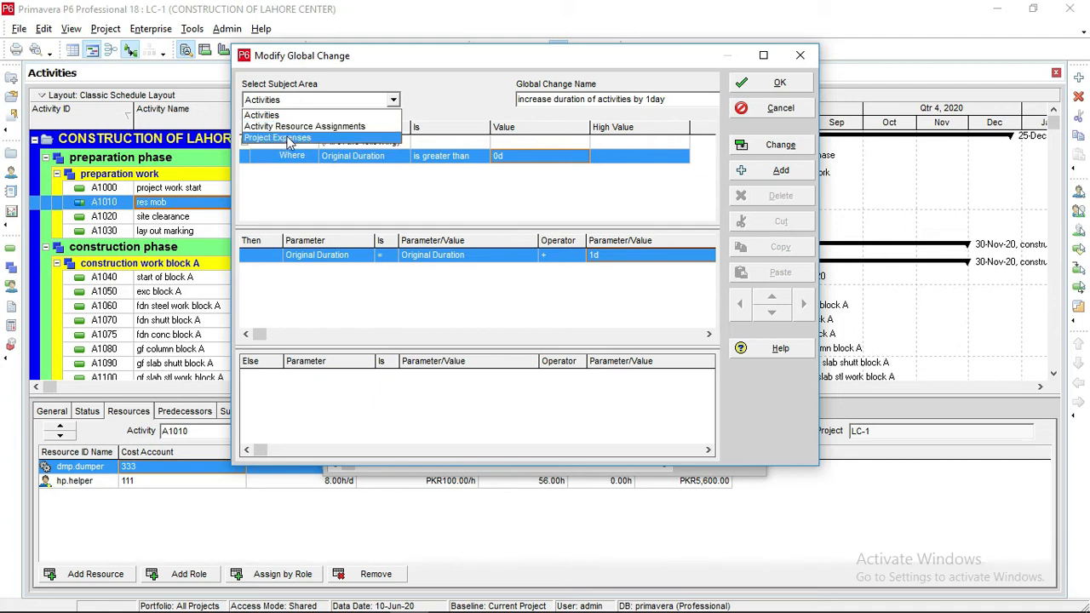
{"action": "left_click", "coordinate": [405, 199]}
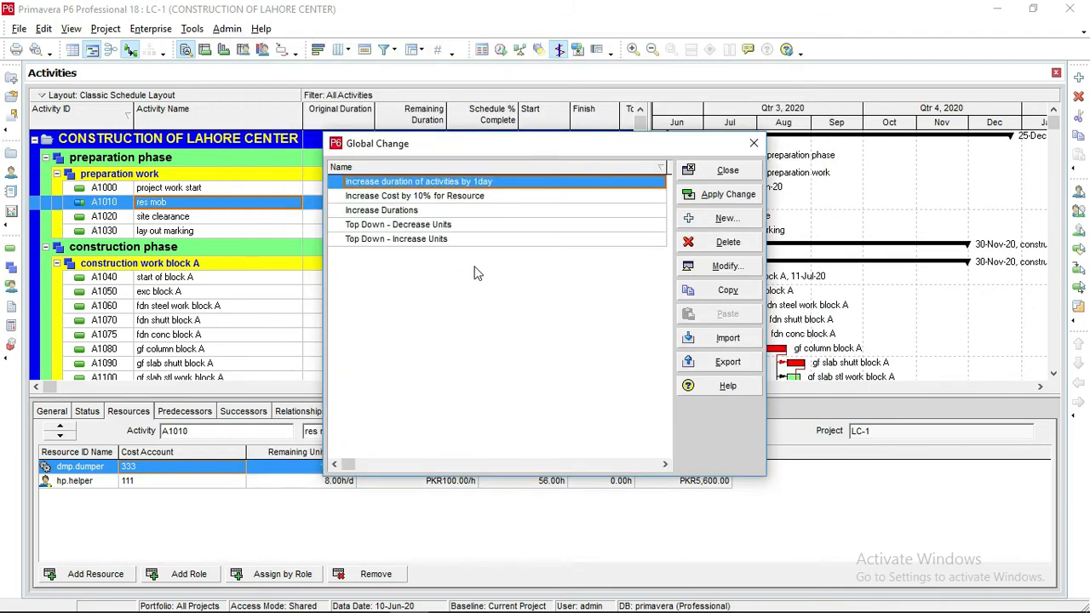
{"action": "left_click", "coordinate": [397, 266]}
{"action": "left_click", "coordinate": [718, 221]}
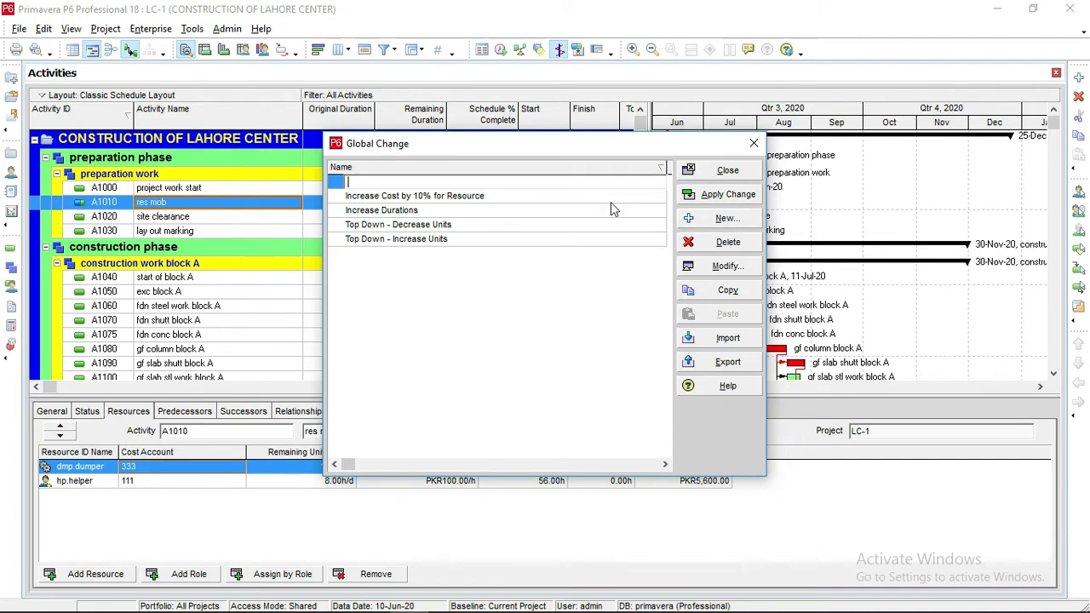
{"action": "left_click", "coordinate": [696, 173]}
{"action": "left_click", "coordinate": [549, 343]}
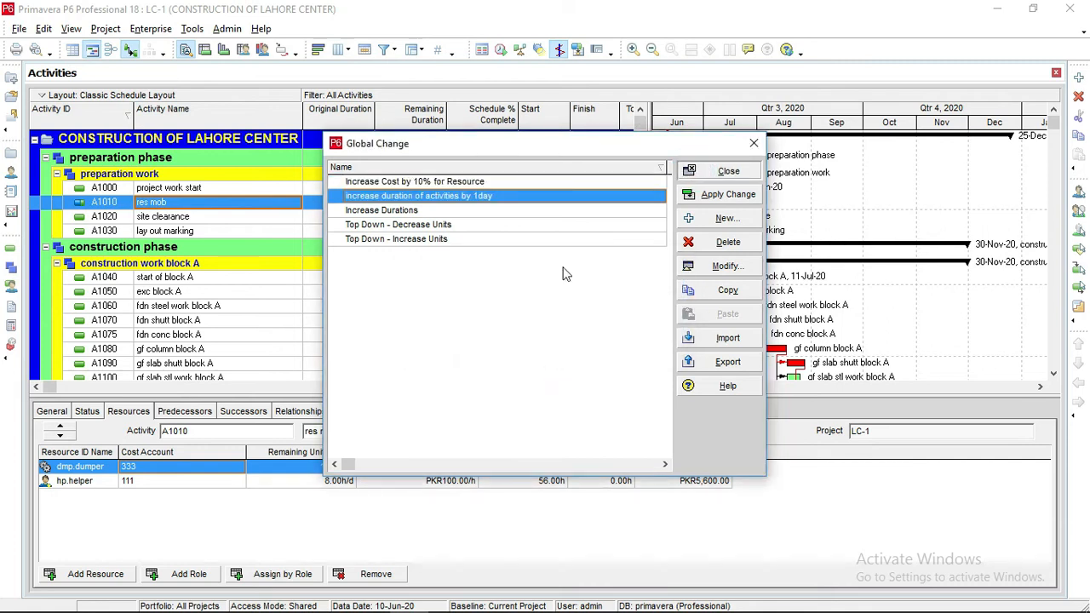
{"action": "left_click", "coordinate": [726, 170]}
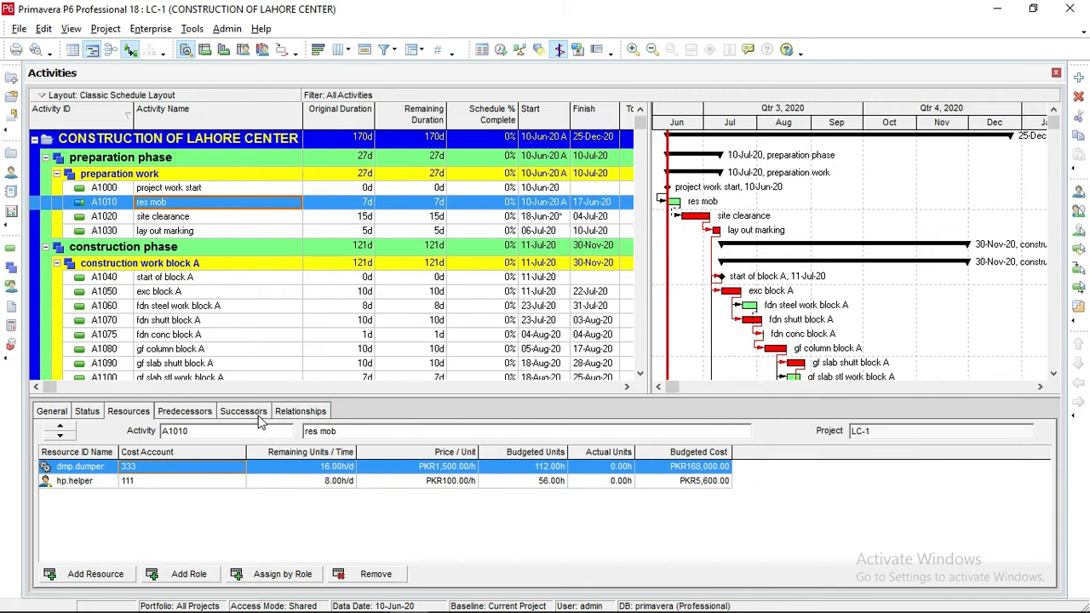
Look through the successors, status, general and resource details of the res mob activity
{"action": "left_click", "coordinate": [254, 412]}
{"action": "left_click", "coordinate": [128, 412]}
{"action": "left_click", "coordinate": [92, 412]}
{"action": "left_click", "coordinate": [53, 413]}
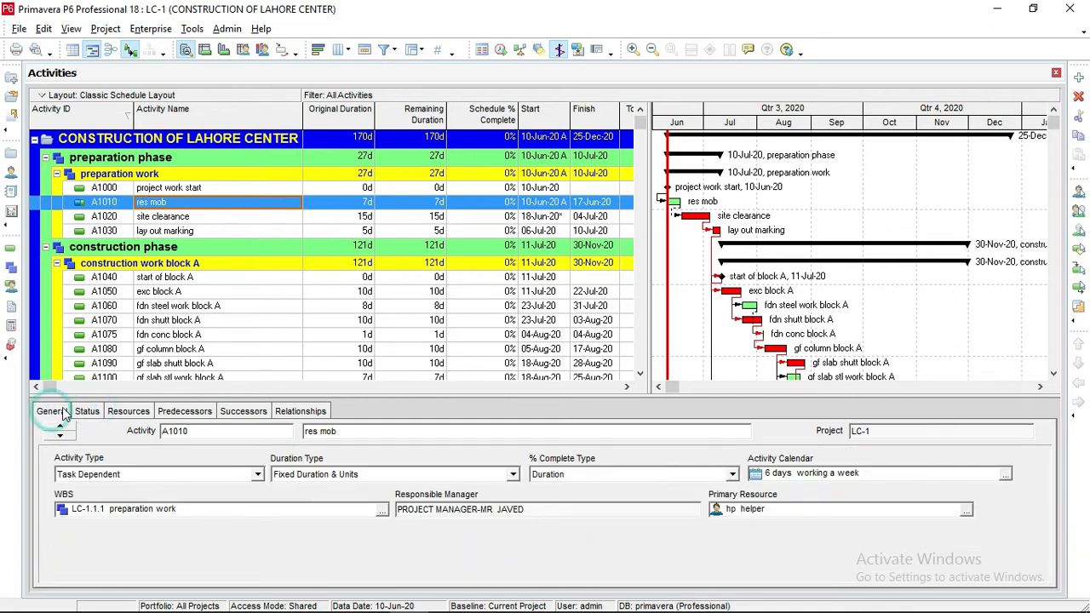
{"action": "left_click", "coordinate": [81, 413]}
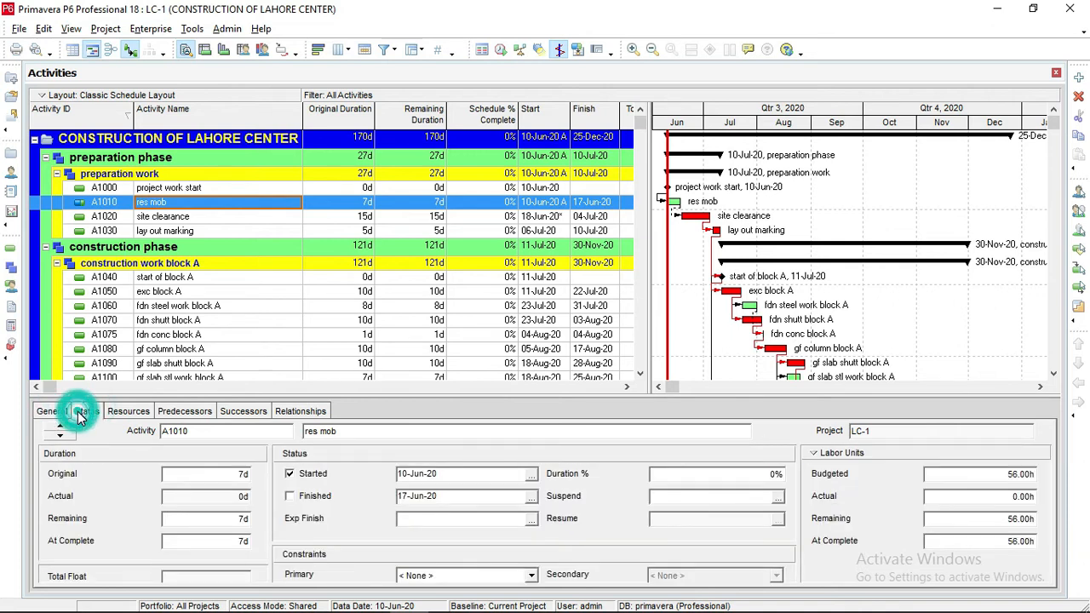
{"action": "left_click", "coordinate": [128, 412]}
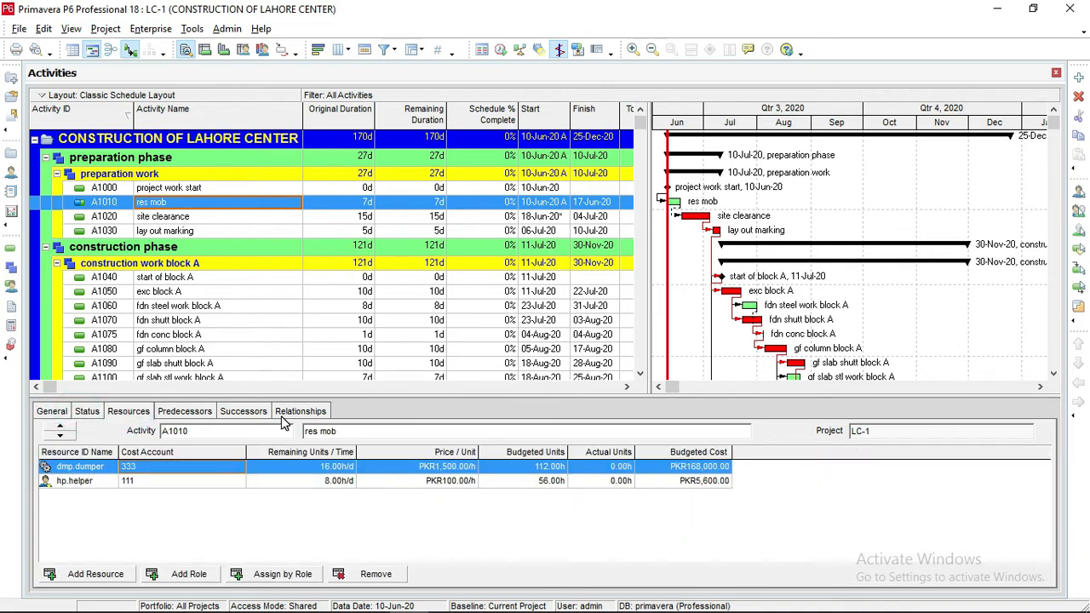
{"action": "right_click", "coordinate": [300, 516]}
{"action": "left_click", "coordinate": [334, 519]}
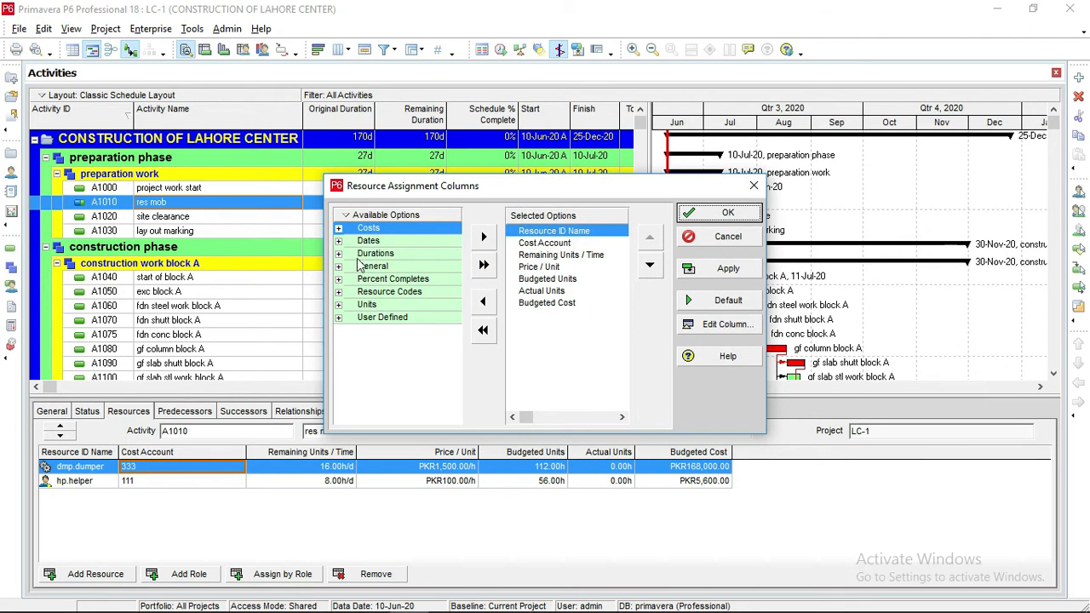
{"action": "left_click", "coordinate": [339, 229]}
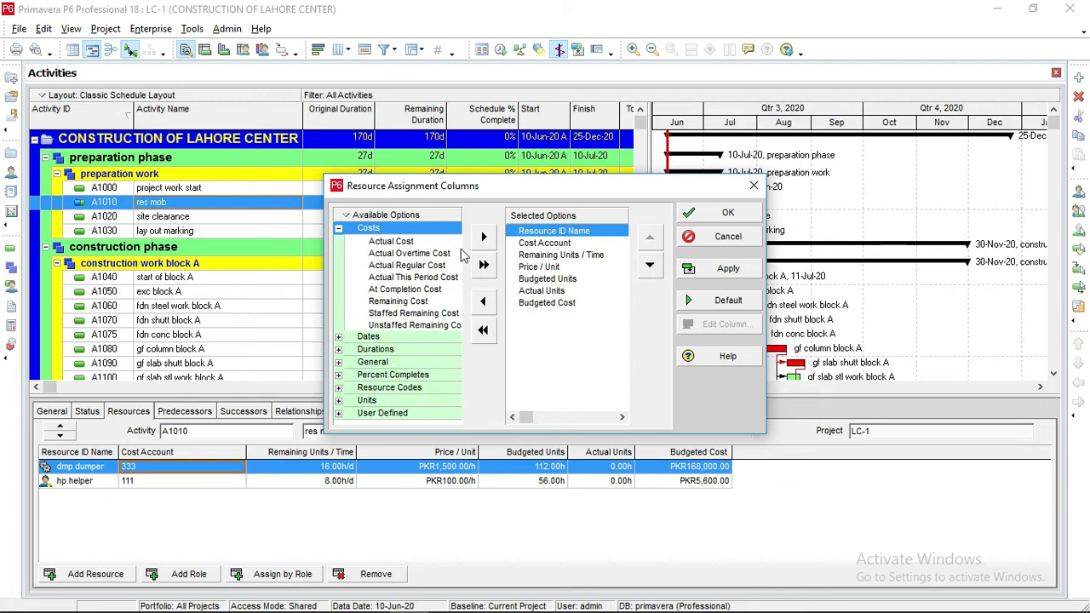
{"action": "left_click", "coordinate": [339, 362]}
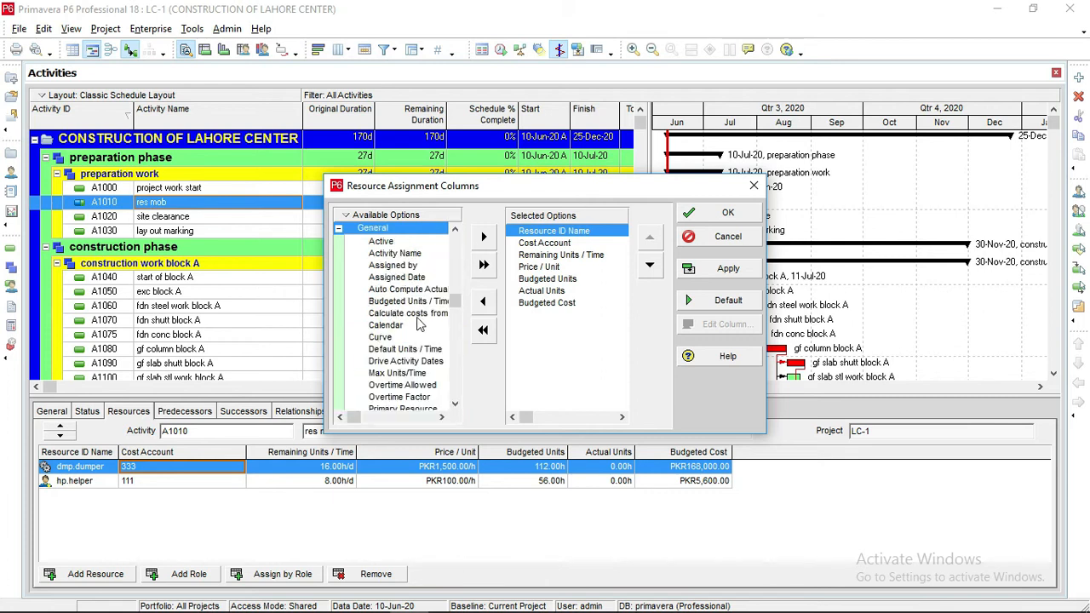
{"action": "left_click_drag", "start_coordinate": [455, 298], "coordinate": [460, 390]}
{"action": "key", "text": "Escape"}
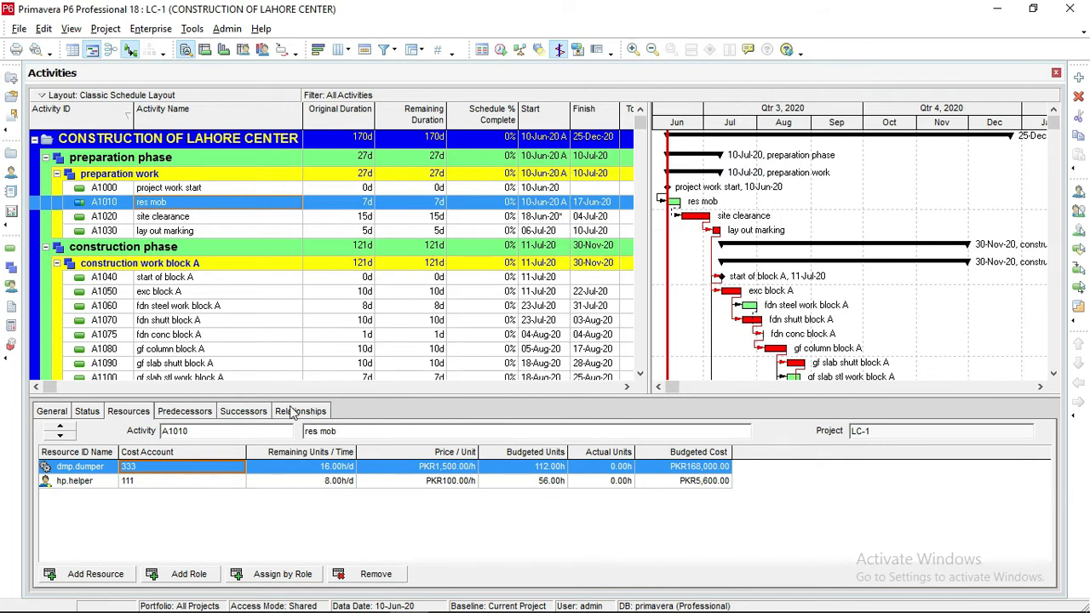
Customize the activity details to also display Expenses
{"action": "right_click", "coordinate": [423, 412]}
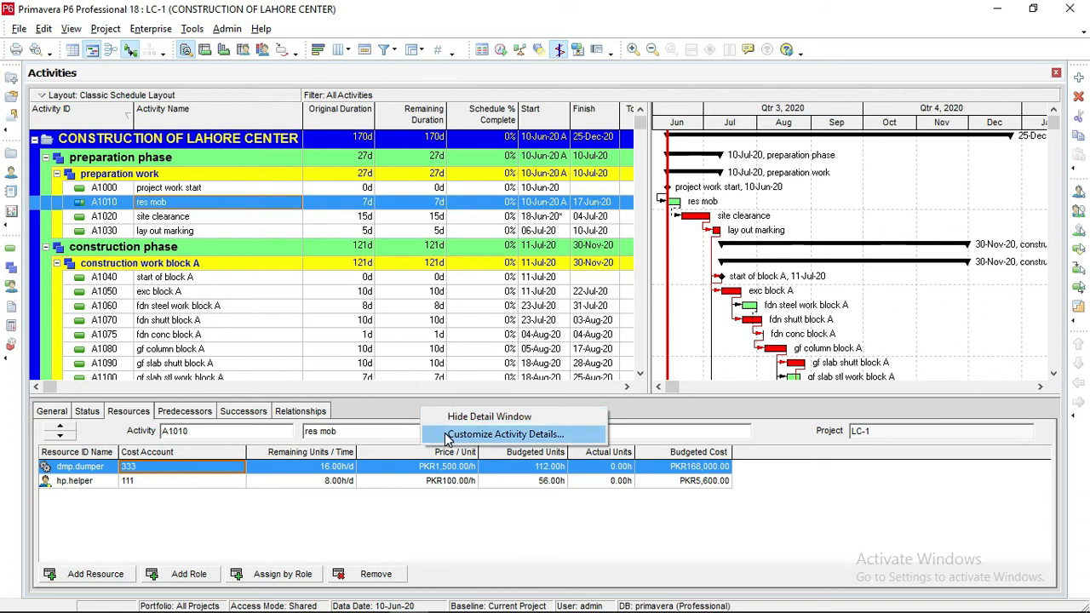
{"action": "left_click", "coordinate": [529, 439]}
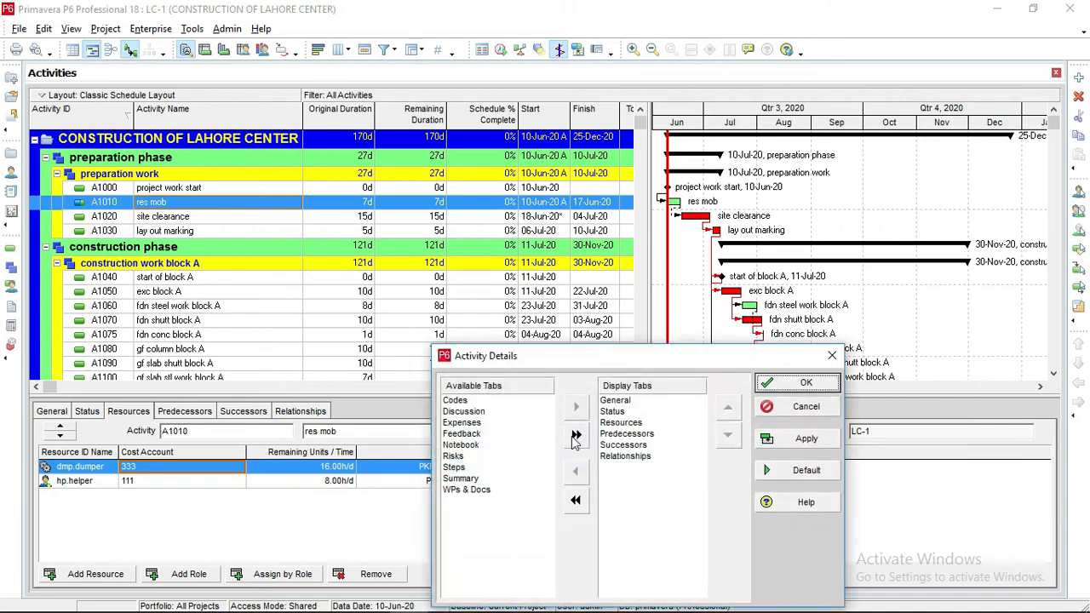
{"action": "left_click", "coordinate": [461, 424]}
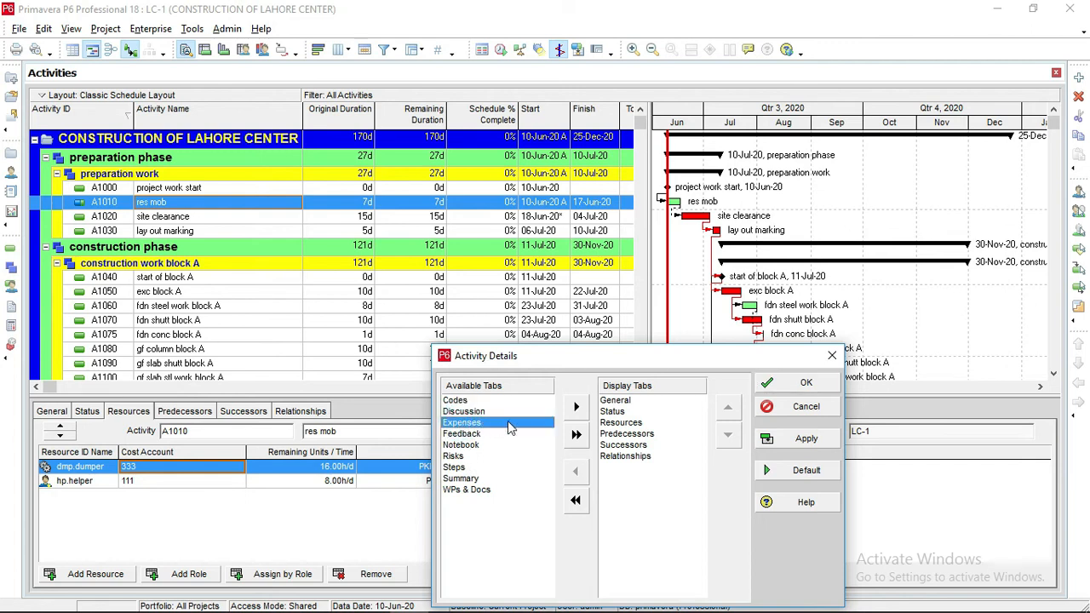
{"action": "left_click", "coordinate": [576, 410]}
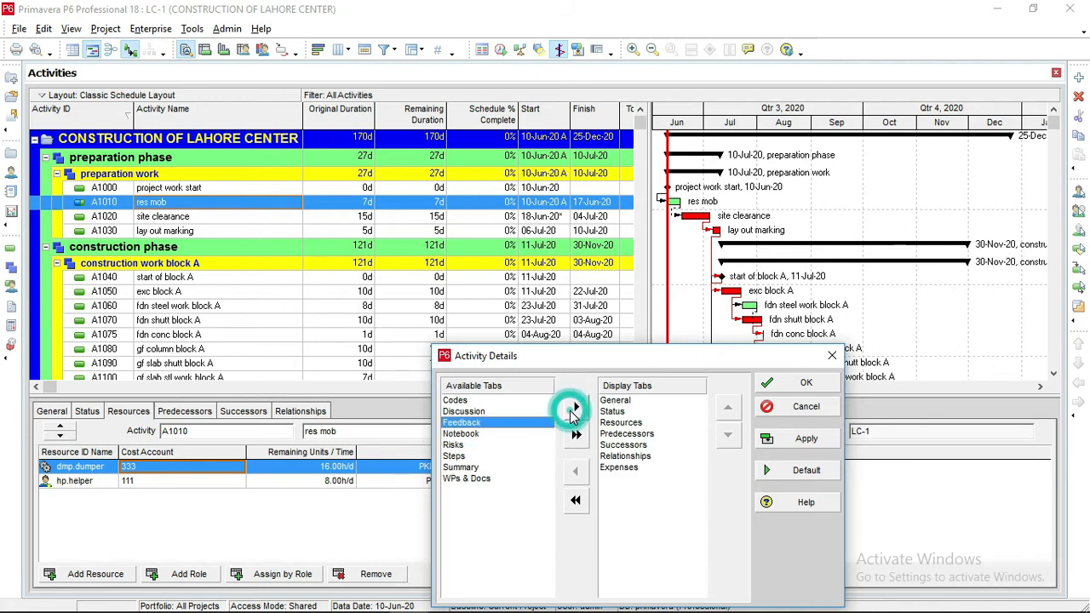
{"action": "left_click", "coordinate": [792, 440]}
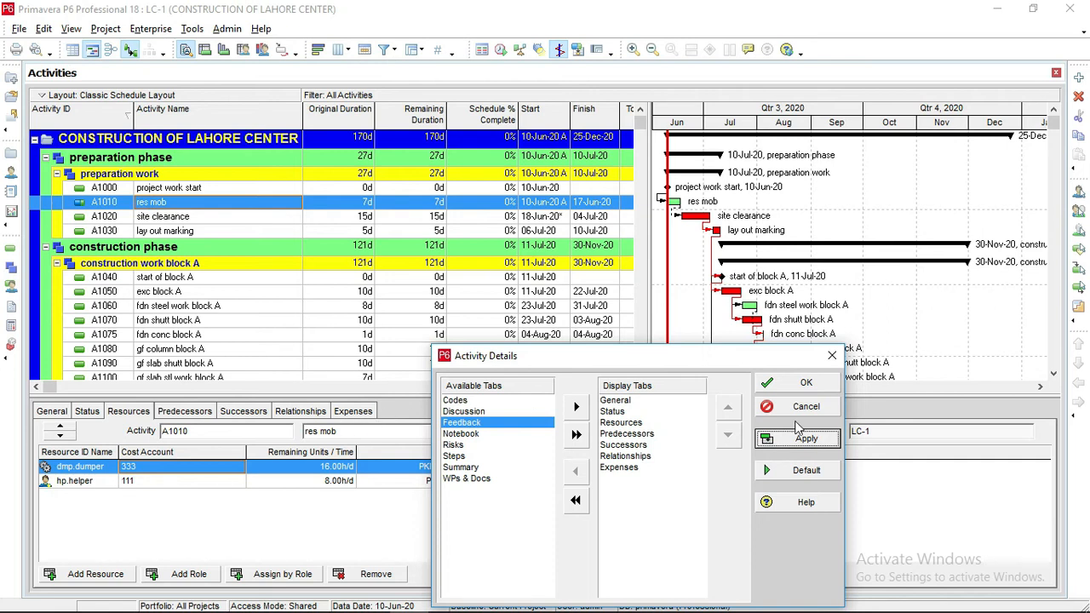
{"action": "left_click", "coordinate": [807, 384]}
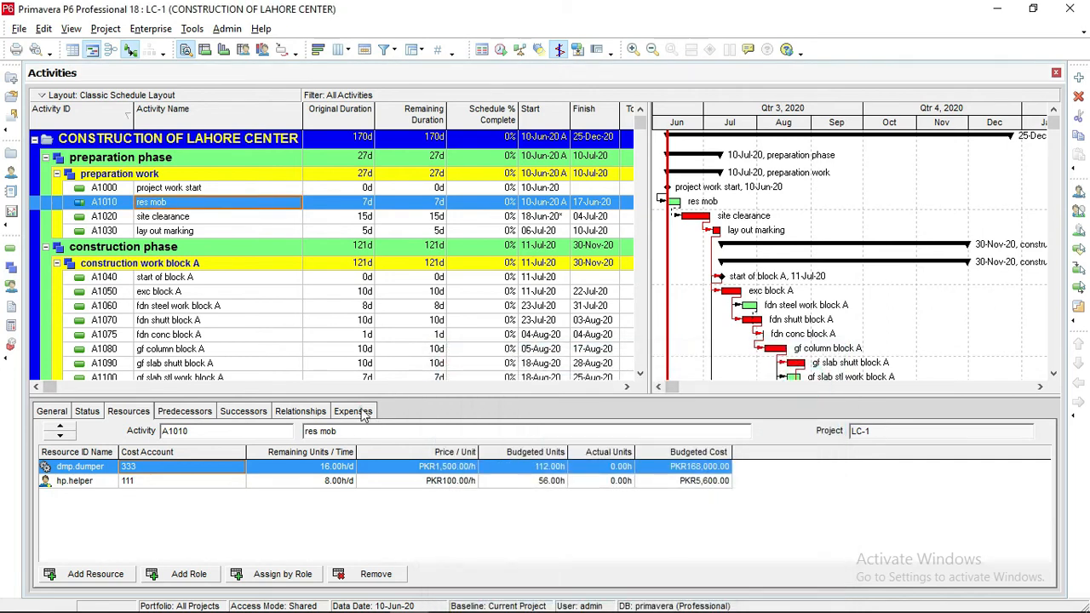
Add an expense item named "sub contract cost" to the res mob activity
{"action": "left_click", "coordinate": [362, 414]}
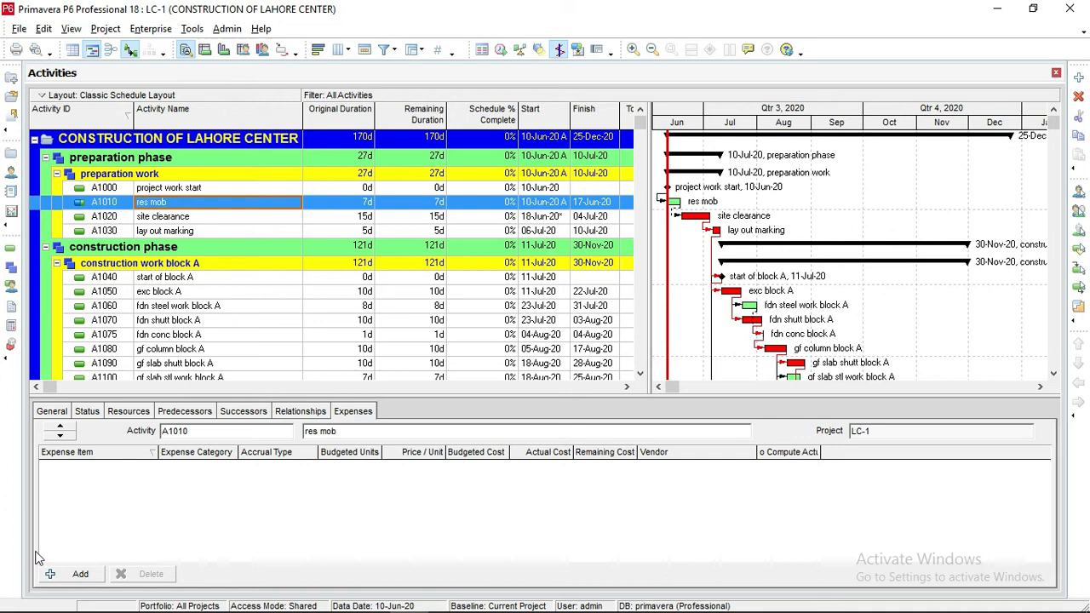
{"action": "left_click", "coordinate": [75, 575]}
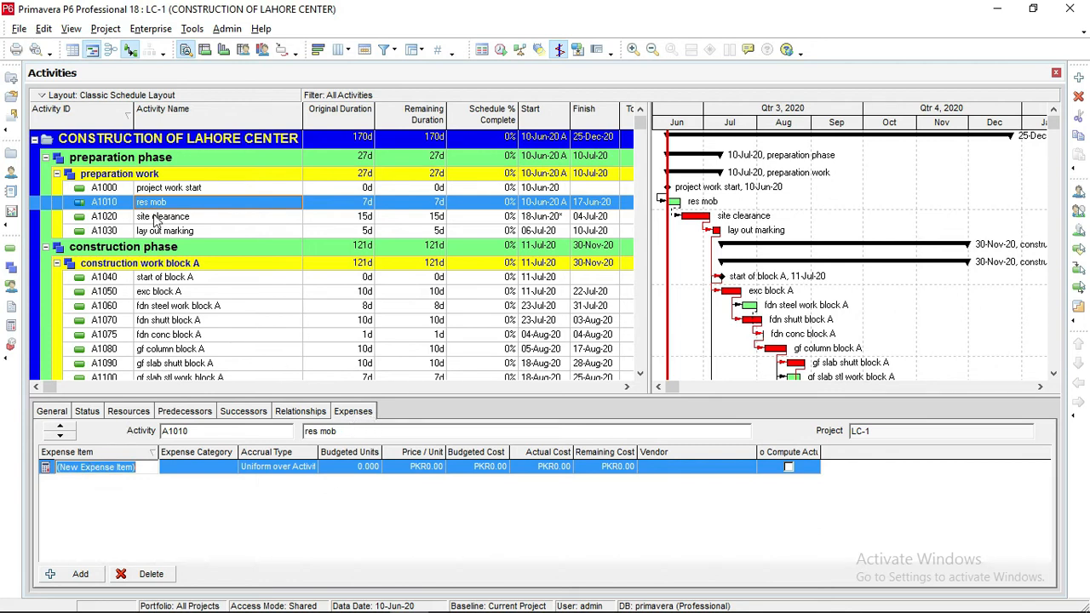
{"action": "left_click", "coordinate": [156, 218]}
{"action": "left_click", "coordinate": [154, 205]}
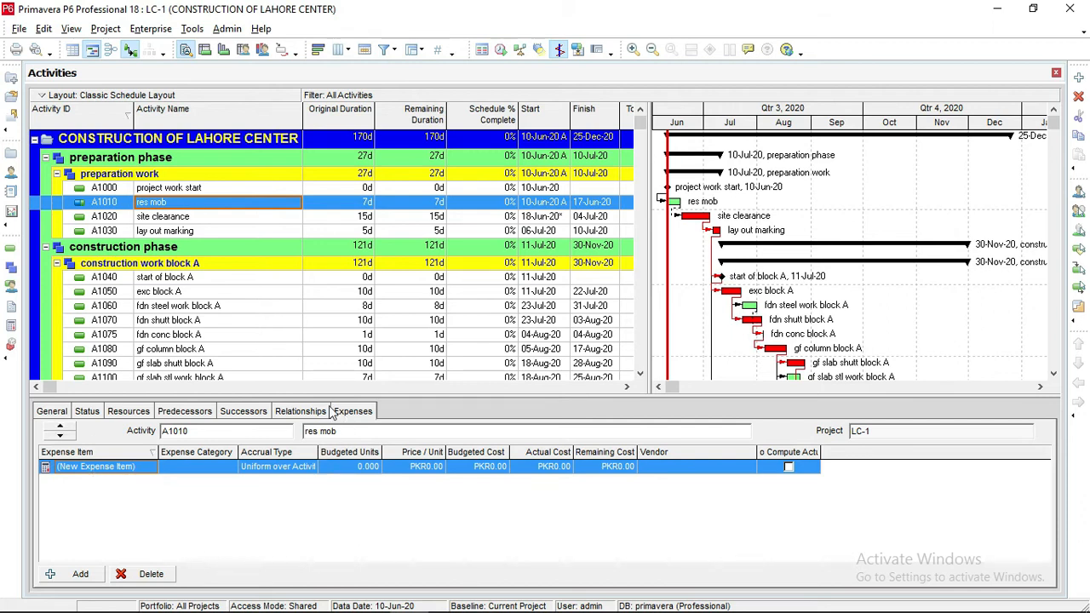
{"action": "left_click", "coordinate": [113, 477]}
{"action": "left_click", "coordinate": [141, 469]}
{"action": "left_click", "coordinate": [135, 468]}
{"action": "left_click", "coordinate": [135, 467]}
{"action": "left_click_drag", "start_coordinate": [135, 467], "coordinate": [52, 479]}
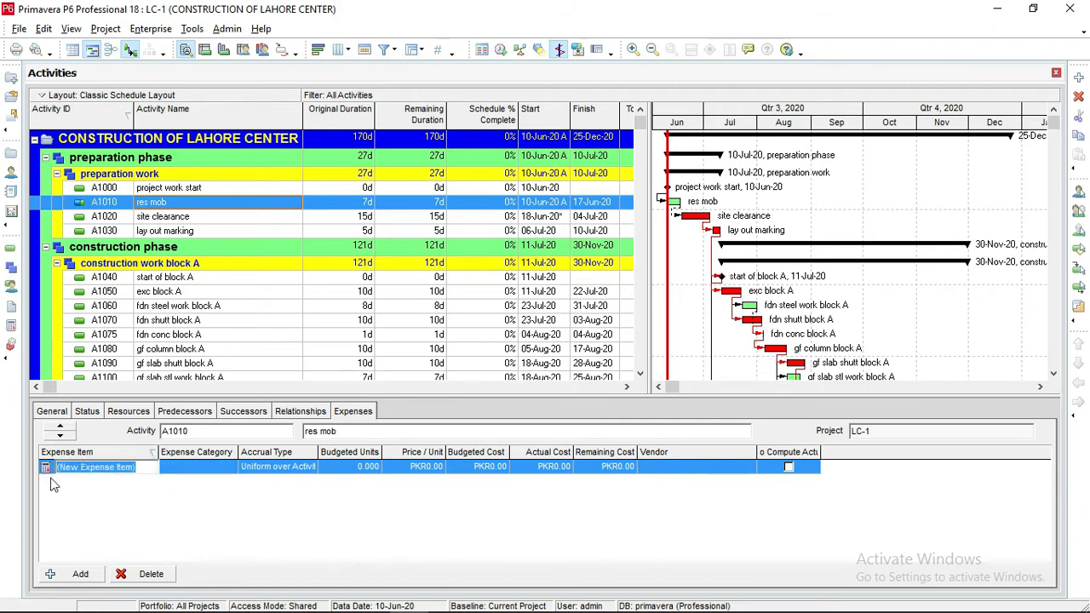
{"action": "type", "text": "su"}
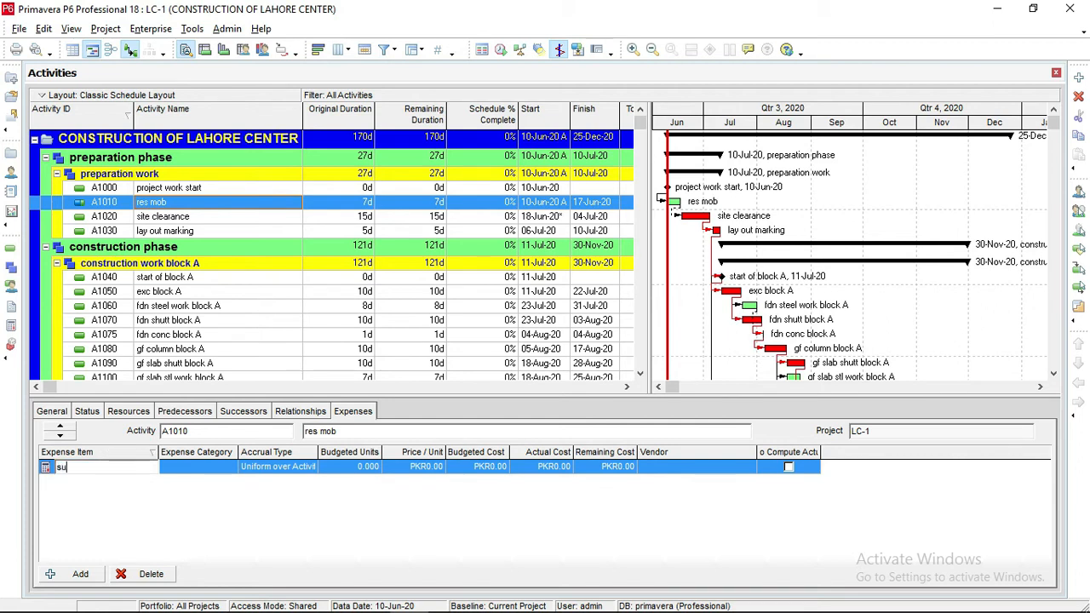
{"action": "type", "text": "b contract cost"}
{"action": "left_click", "coordinate": [183, 513]}
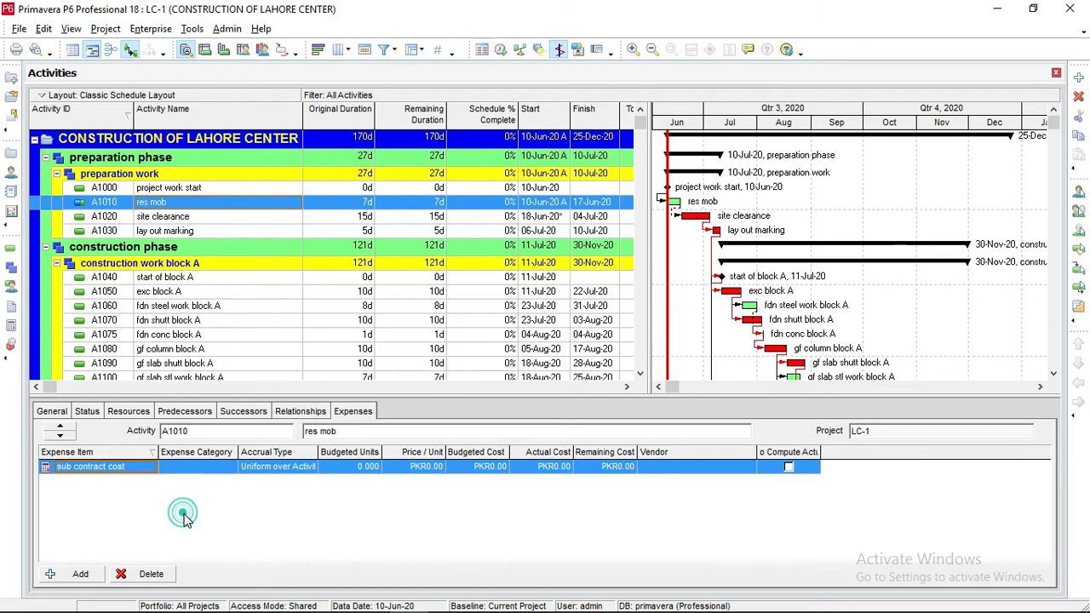
Assign the sub-contract expense category to the sub contract cost item
{"action": "left_click", "coordinate": [209, 467]}
{"action": "left_click", "coordinate": [230, 470]}
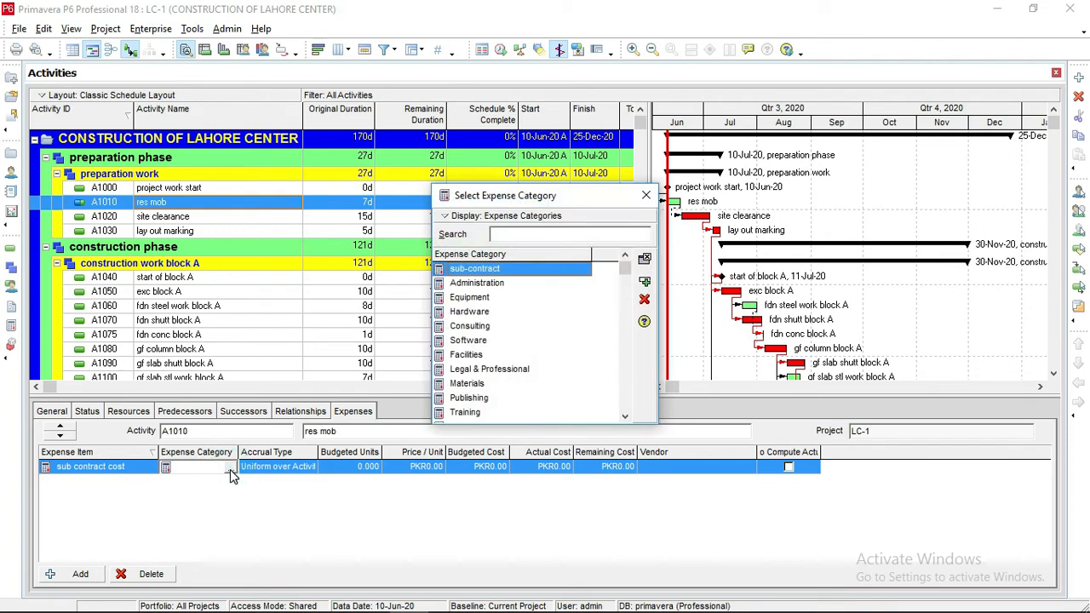
{"action": "left_click", "coordinate": [473, 269]}
{"action": "left_click", "coordinate": [647, 284]}
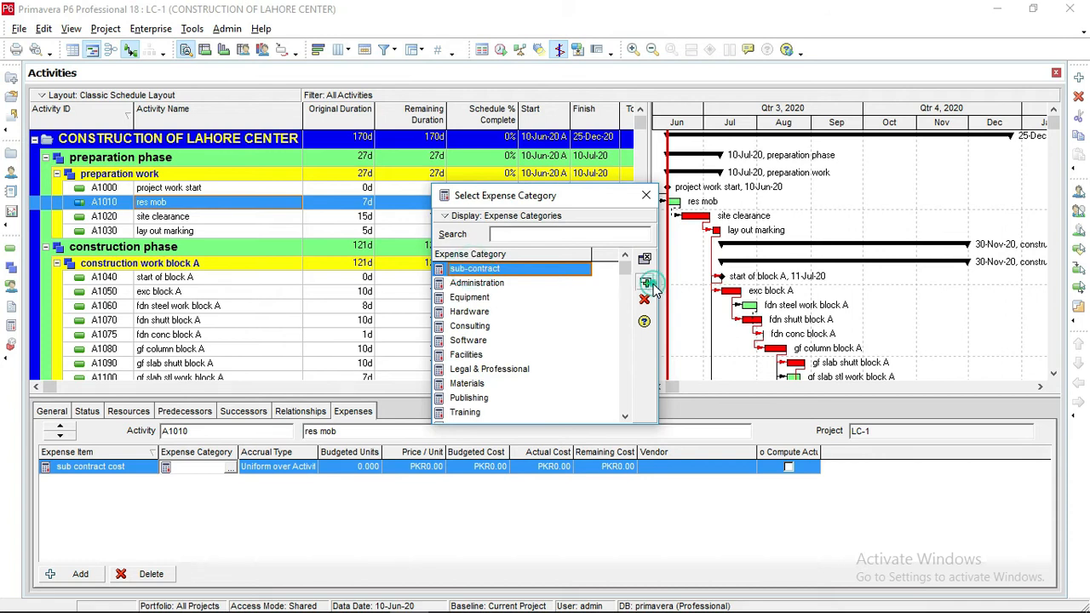
{"action": "left_click", "coordinate": [140, 467]}
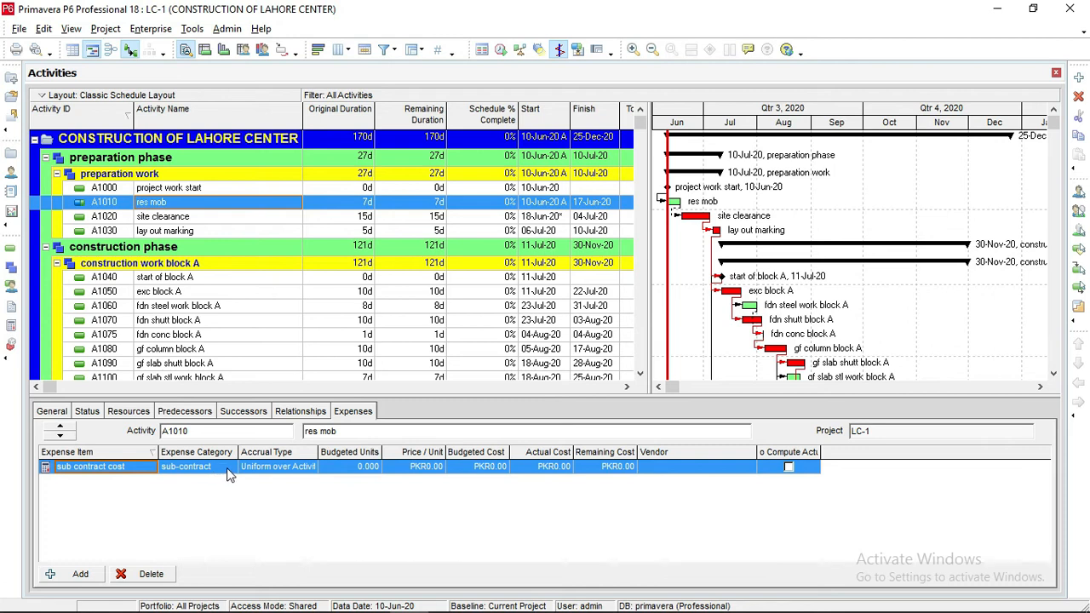
{"action": "left_click", "coordinate": [144, 464]}
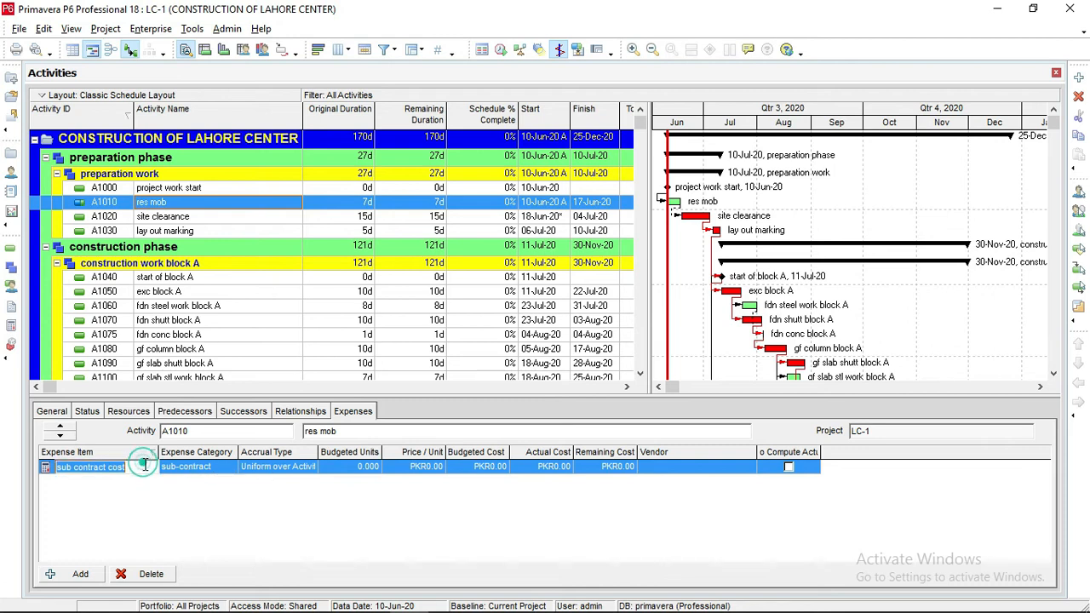
{"action": "left_click", "coordinate": [166, 492]}
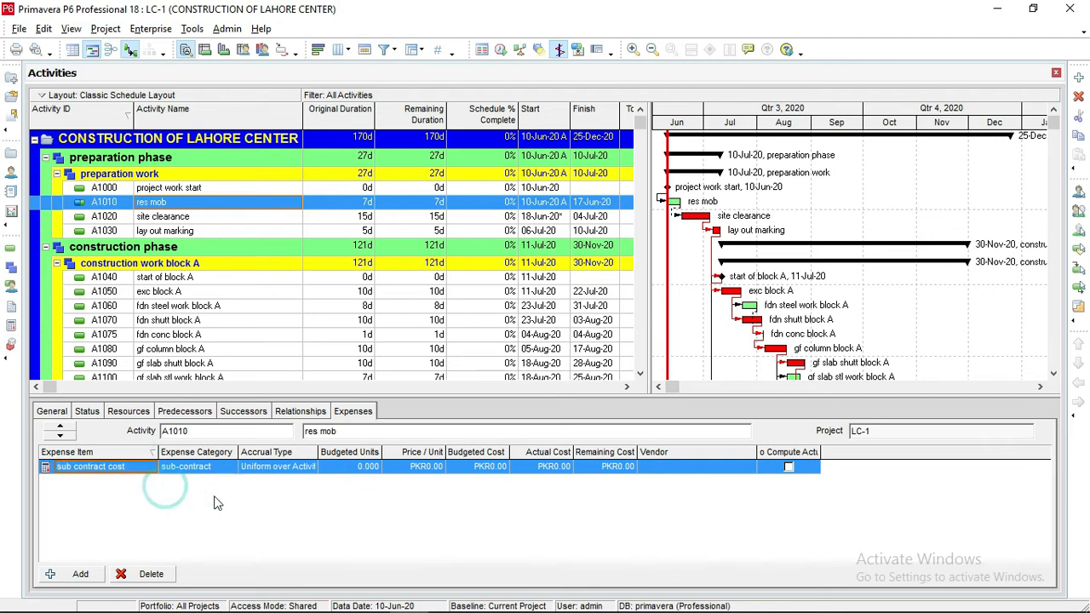
Set the accrual type of the sub contract cost expense to Start of Activity
{"action": "left_click", "coordinate": [287, 476]}
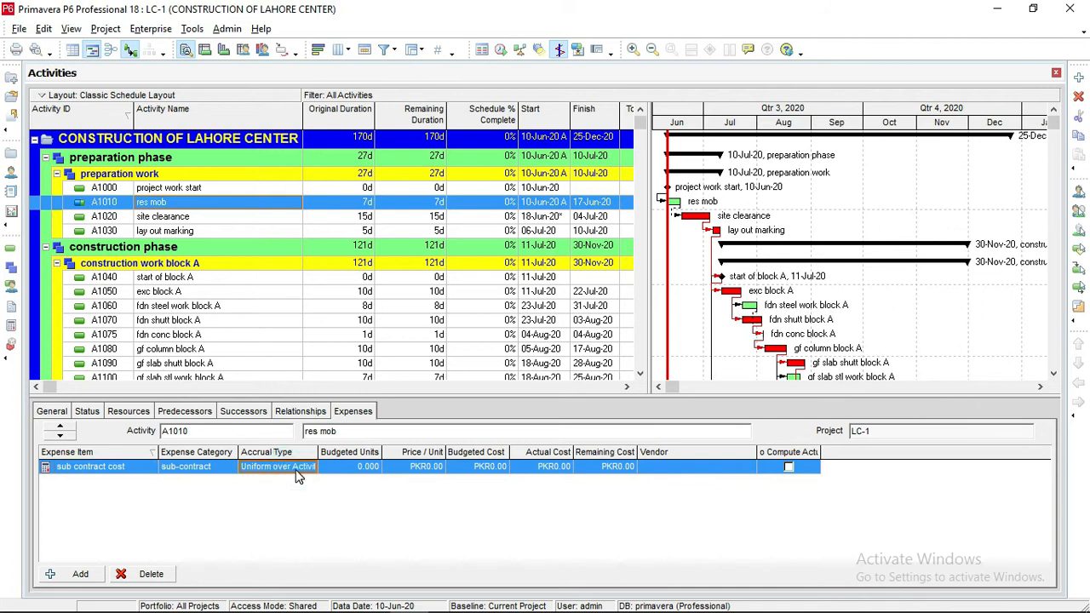
{"action": "left_click", "coordinate": [295, 473]}
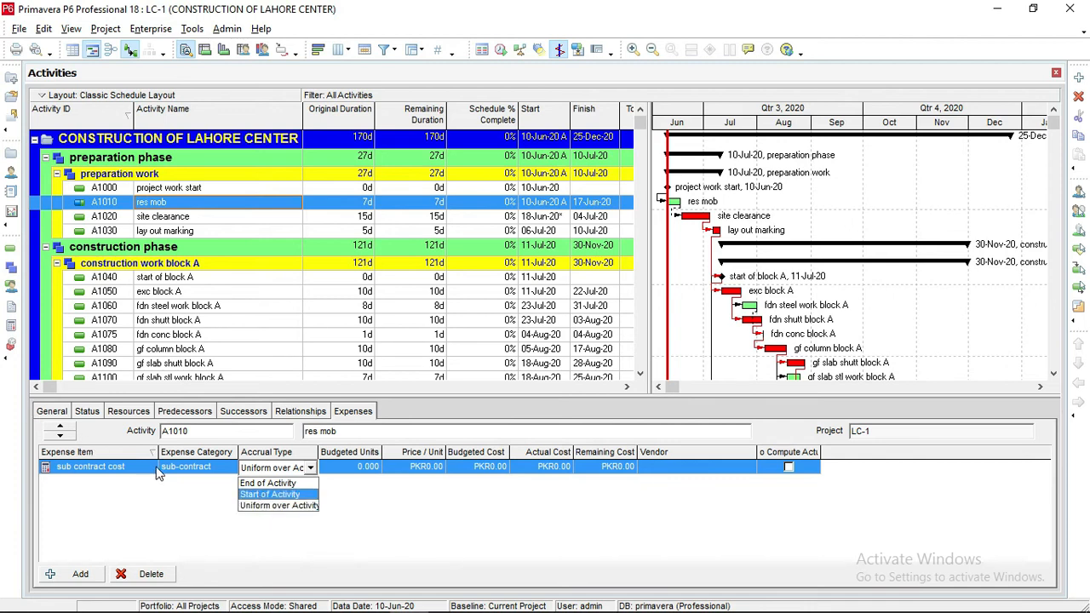
{"action": "left_click", "coordinate": [260, 494]}
Set the actual cost of the sub contract cost expense to PKR50,000.00
{"action": "left_click", "coordinate": [345, 473]}
{"action": "left_click", "coordinate": [430, 470]}
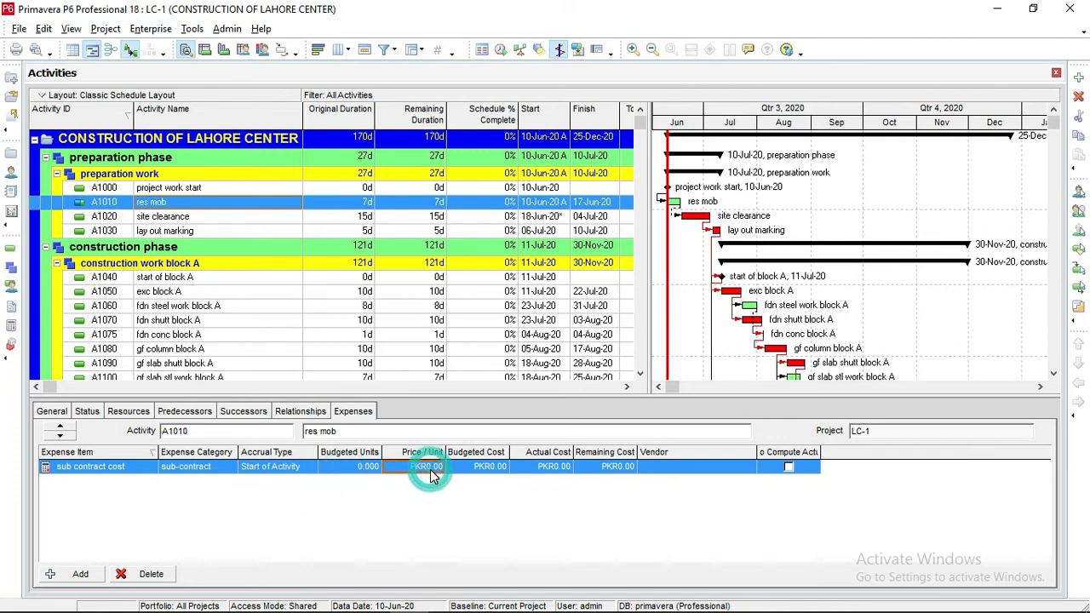
{"action": "left_click", "coordinate": [487, 470]}
{"action": "left_click", "coordinate": [552, 470]}
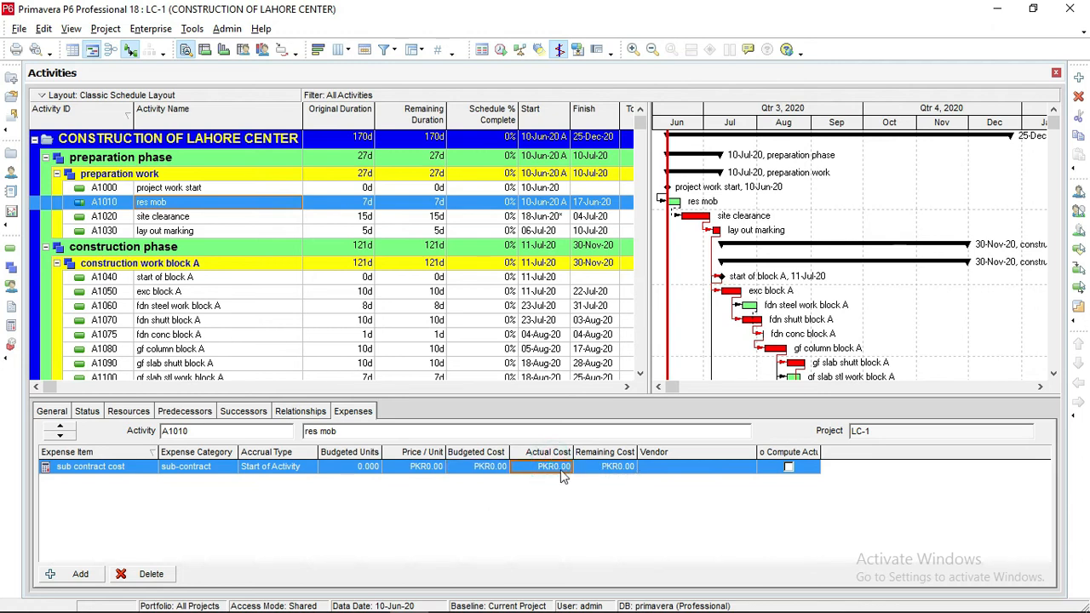
{"action": "left_click", "coordinate": [558, 468]}
{"action": "type", "text": "1"}
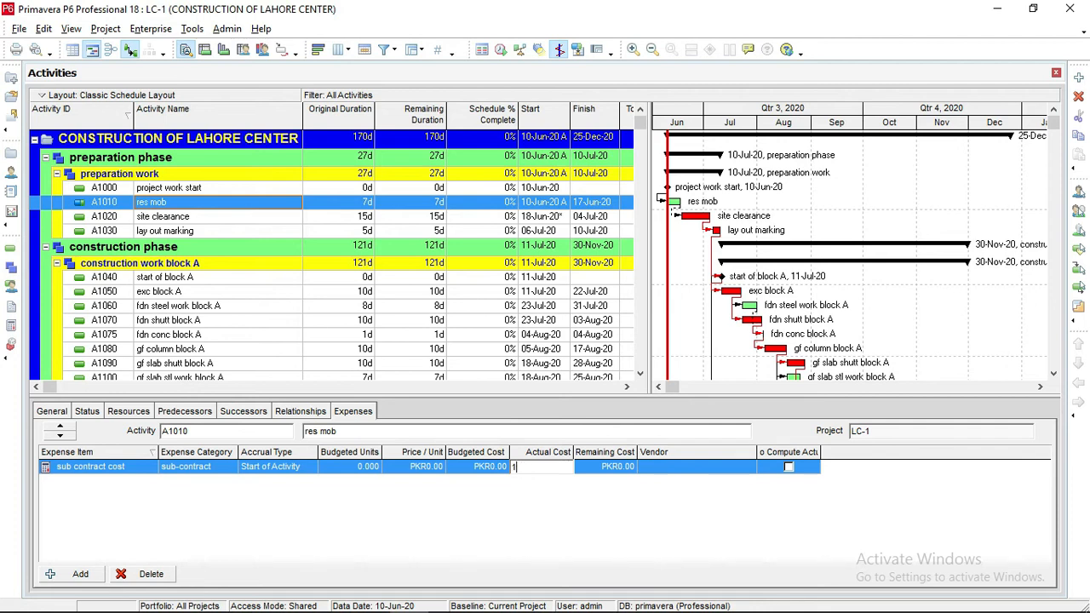
{"action": "type", "text": "0000"}
{"action": "left_click", "coordinate": [595, 509]}
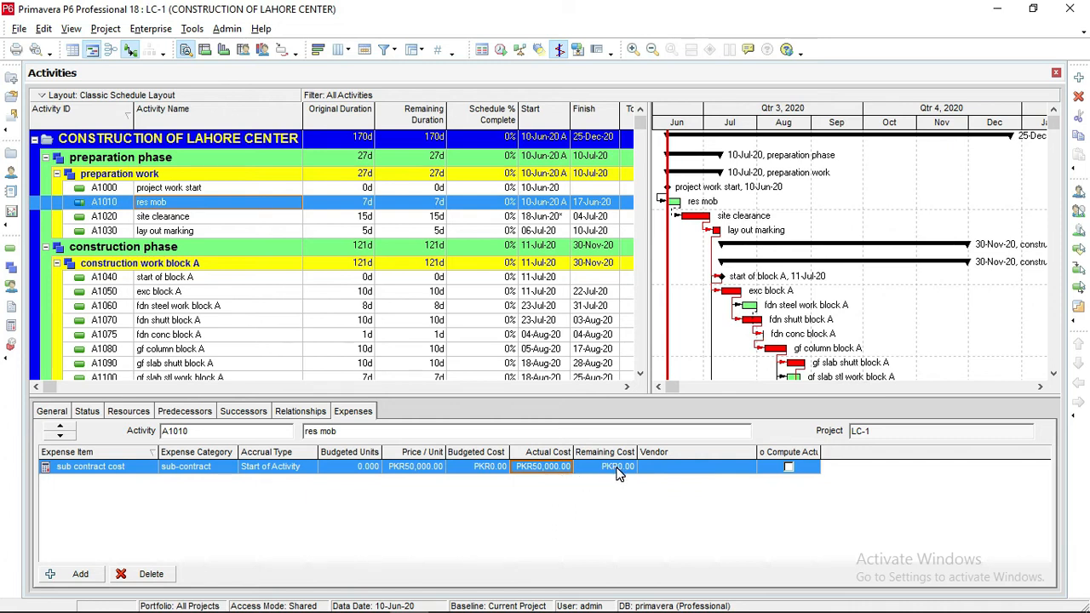
Change the accrual type of the sub contract cost expense to End of Activity
{"action": "left_click", "coordinate": [297, 469]}
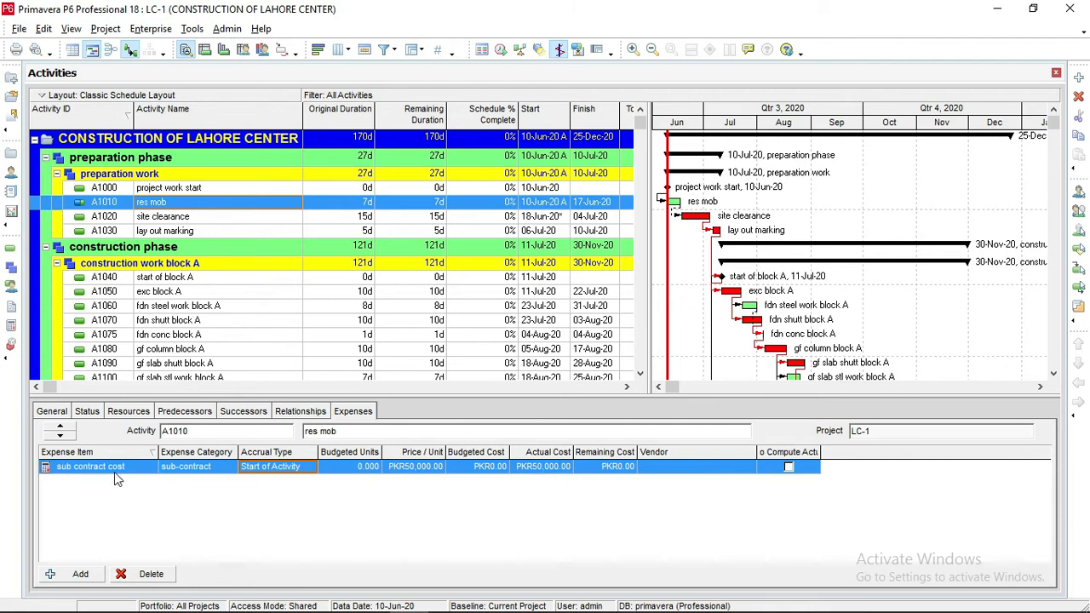
{"action": "left_click", "coordinate": [296, 471]}
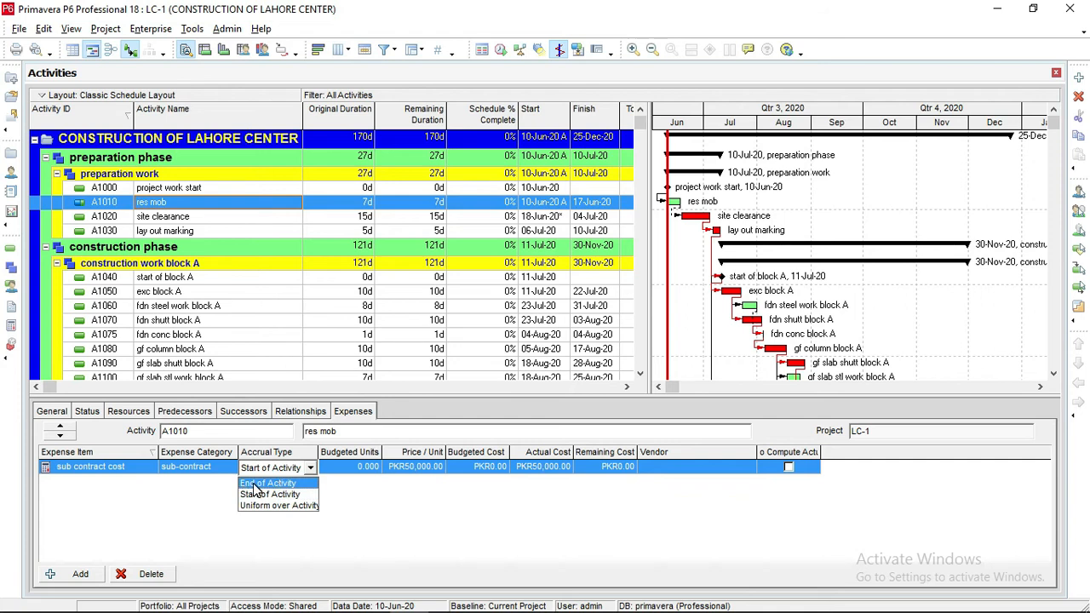
{"action": "left_click", "coordinate": [254, 484]}
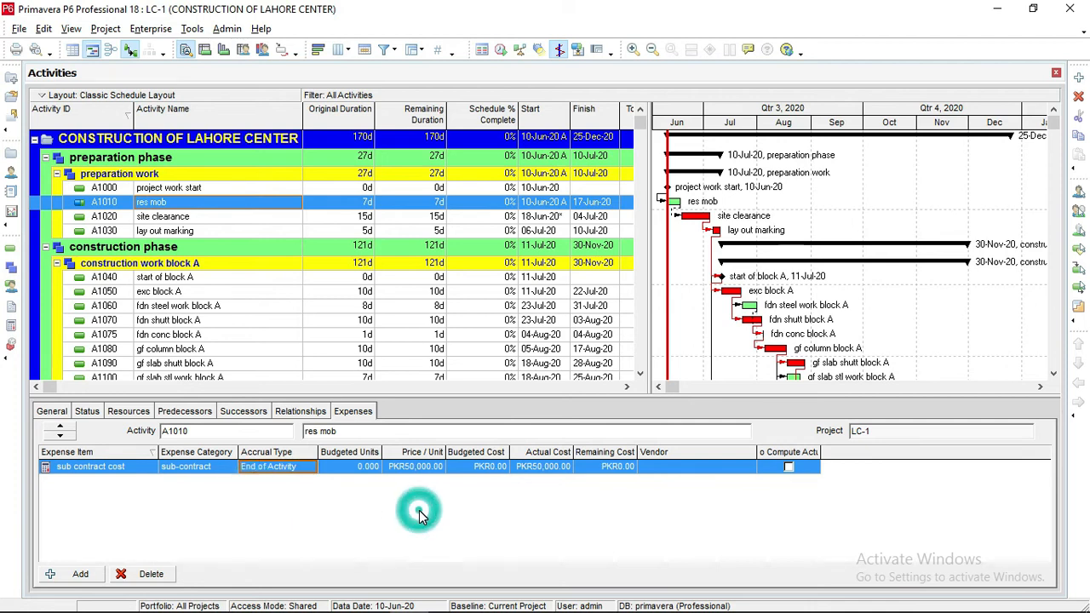
{"action": "left_click", "coordinate": [542, 466]}
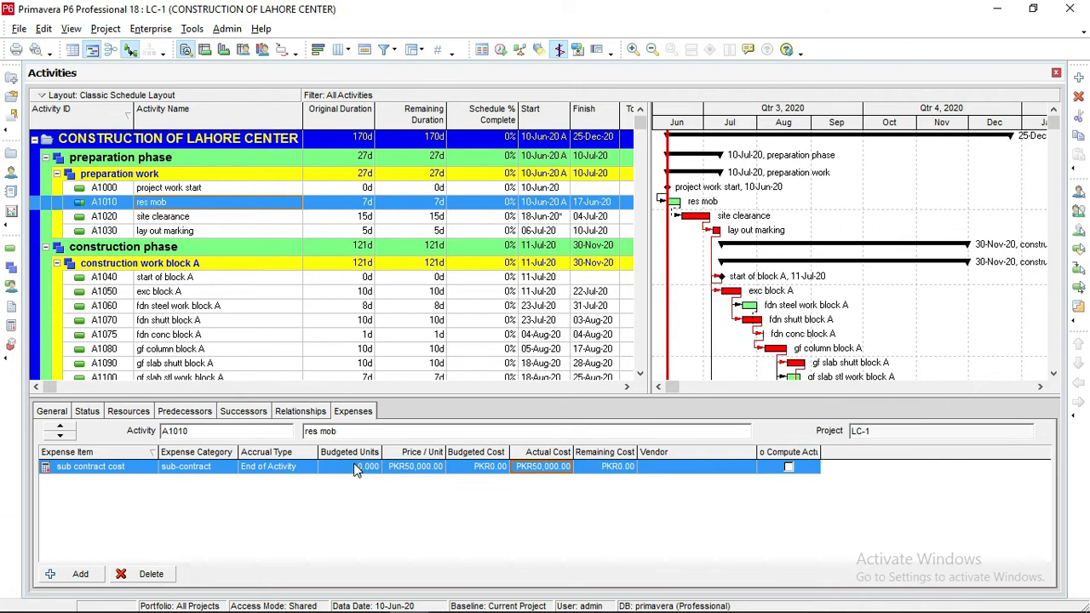
{"action": "left_click", "coordinate": [275, 469]}
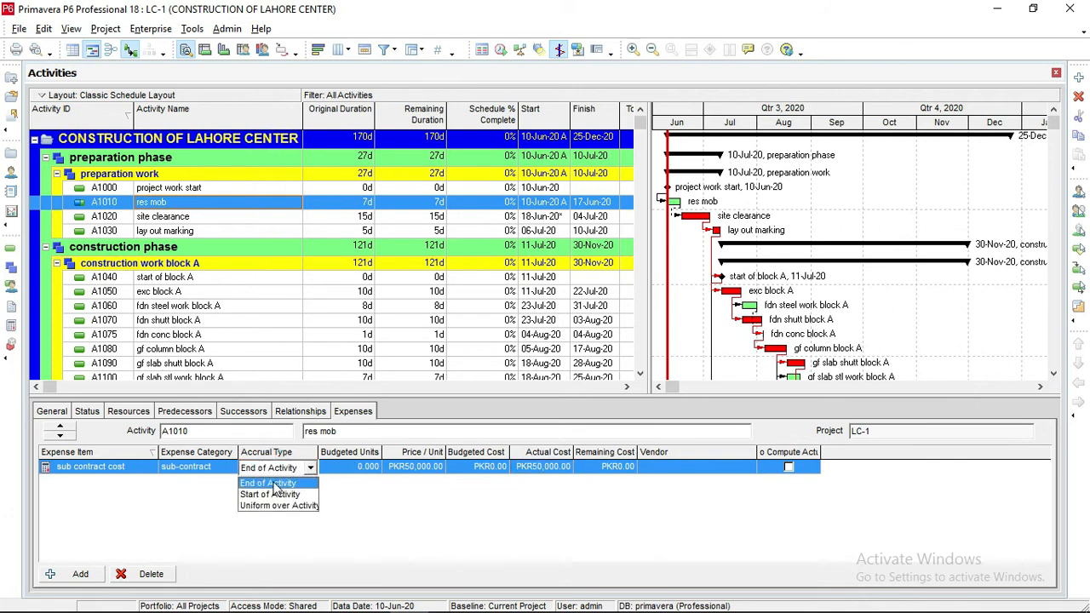
{"action": "left_click", "coordinate": [276, 485]}
Set the budgeted cost of the sub contract cost expense to PKR50,000.00
{"action": "left_click", "coordinate": [207, 469]}
{"action": "left_click", "coordinate": [359, 474]}
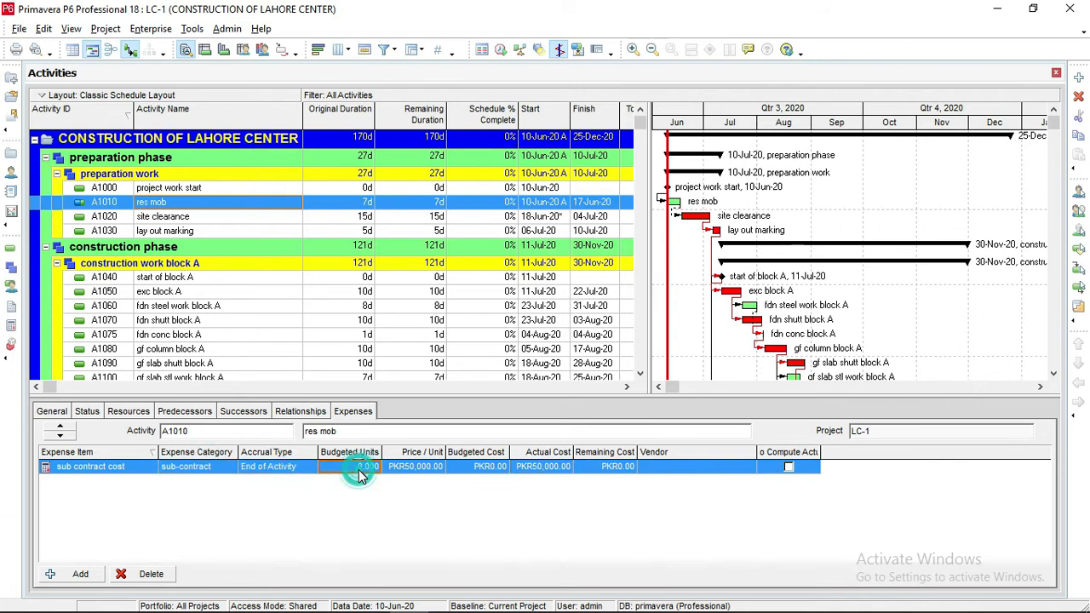
{"action": "left_click", "coordinate": [539, 471]}
{"action": "double_click", "coordinate": [540, 469]}
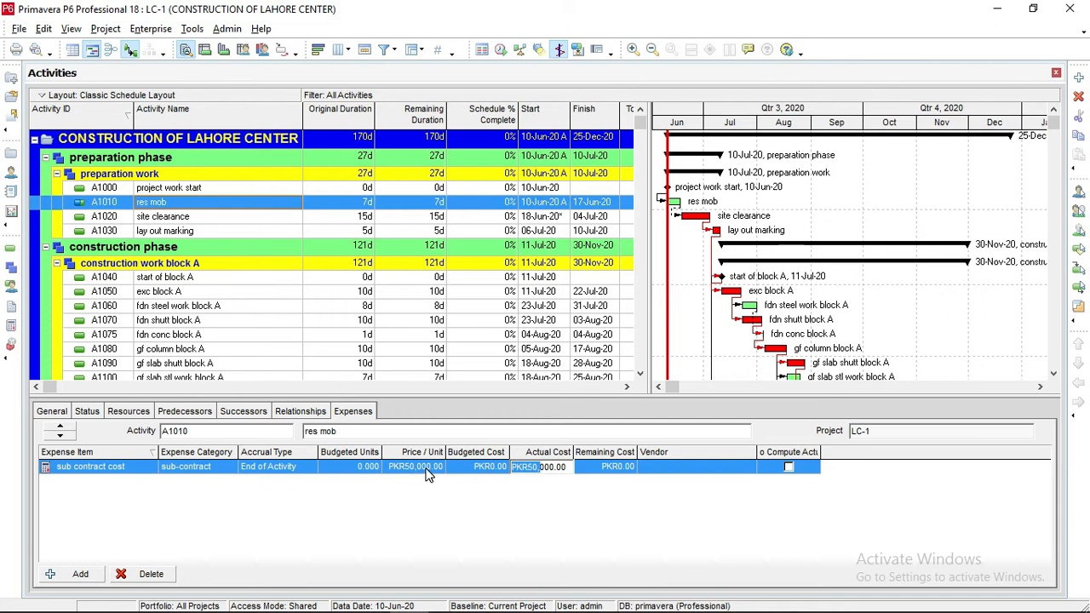
{"action": "left_click", "coordinate": [482, 466]}
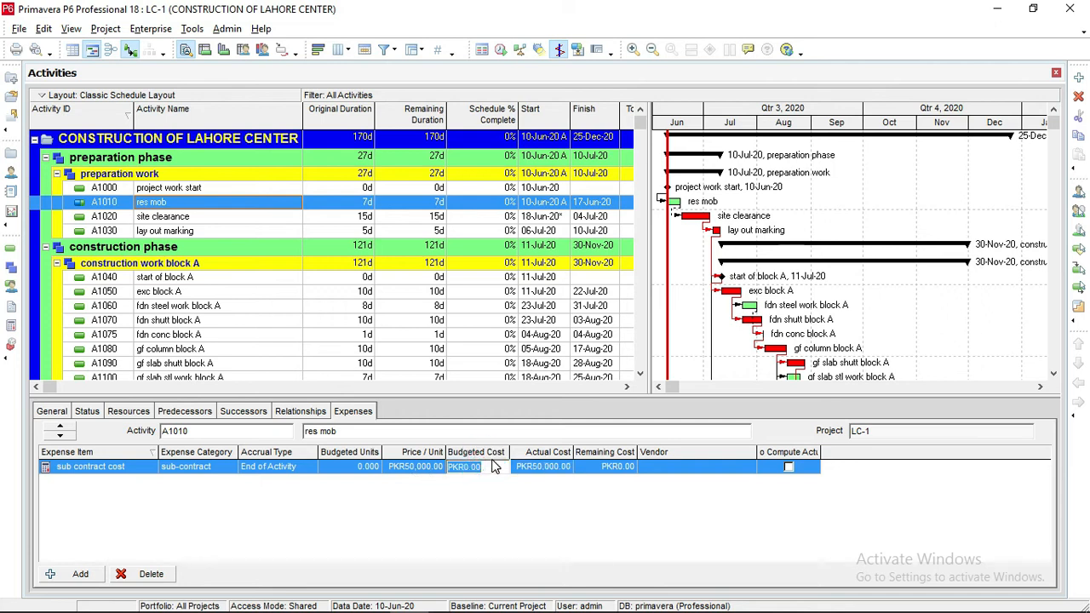
{"action": "type", "text": "50000"}
{"action": "left_click", "coordinate": [448, 520]}
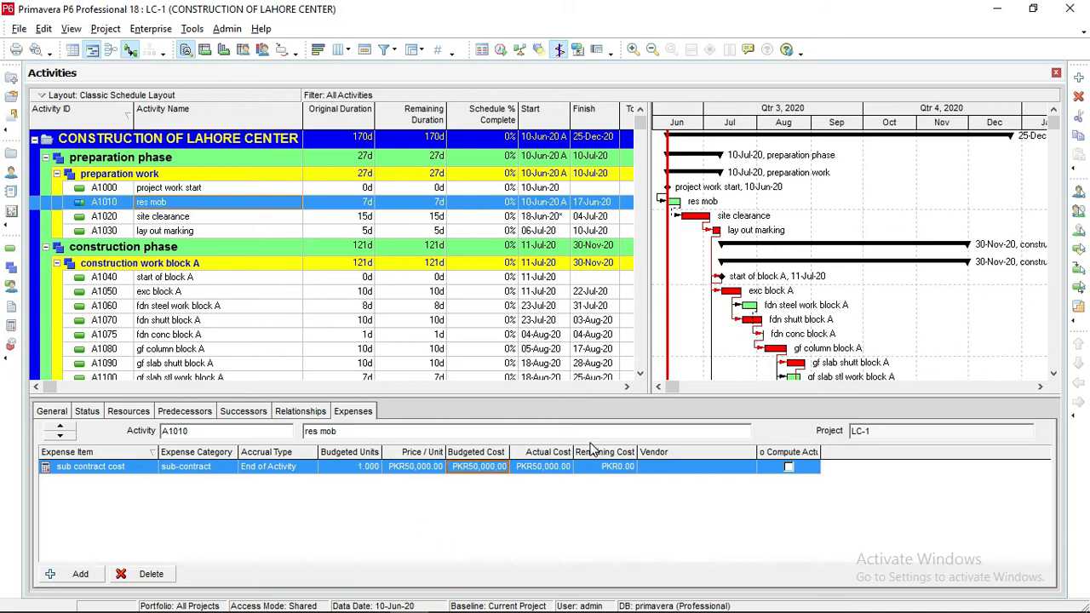
Clear the actual cost of the sub contract cost expense
{"action": "left_click", "coordinate": [550, 468]}
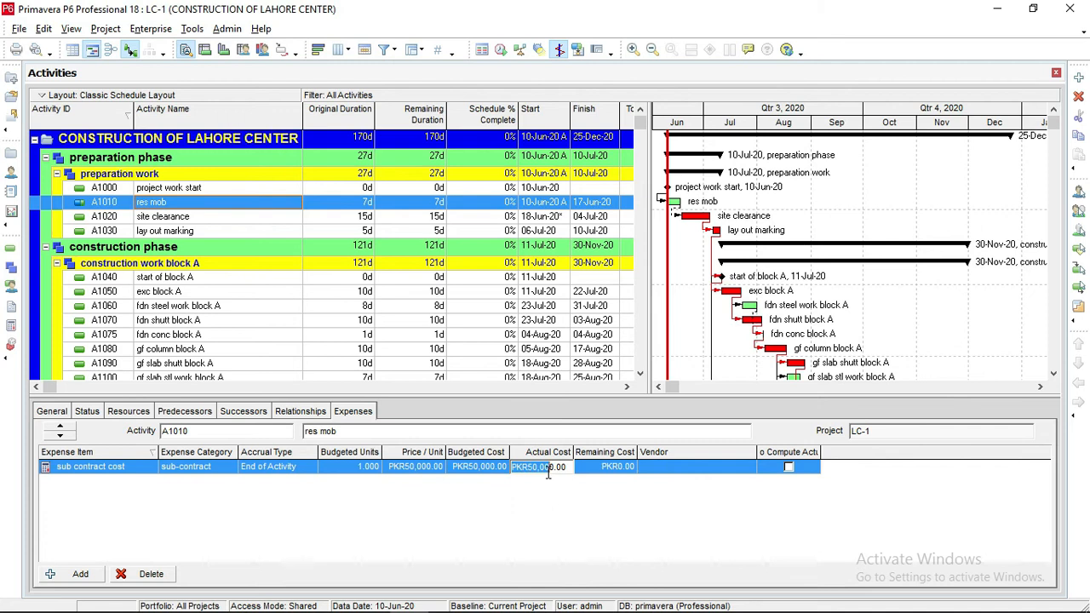
{"action": "key", "text": "BackSpace"}
{"action": "left_click", "coordinate": [377, 509]}
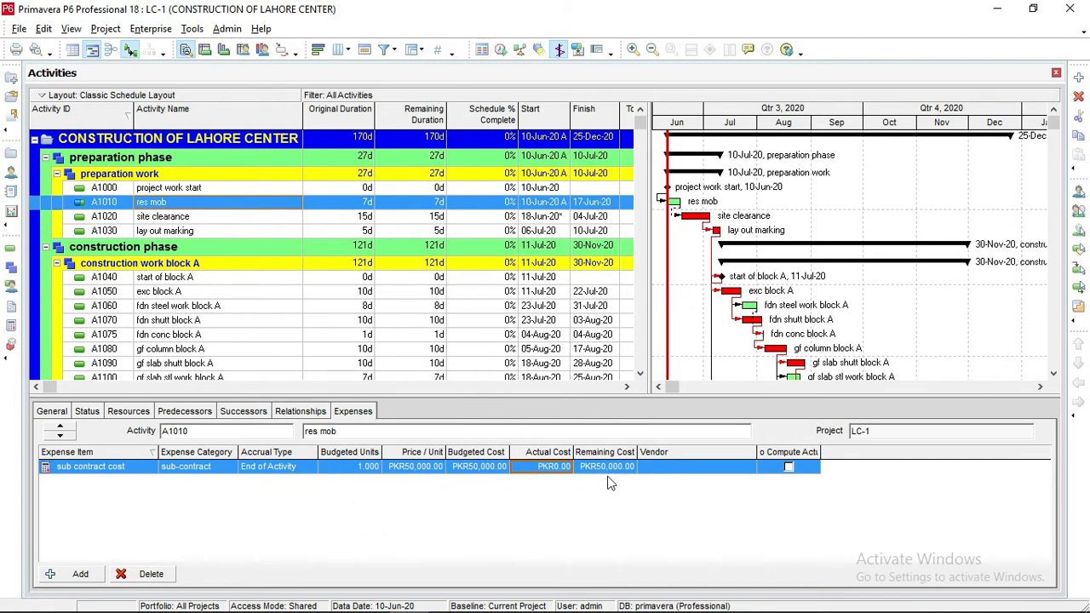
Reselect End of Activity as the expense's accrual type and refresh the project data
{"action": "left_click", "coordinate": [282, 471]}
{"action": "left_click", "coordinate": [310, 467]}
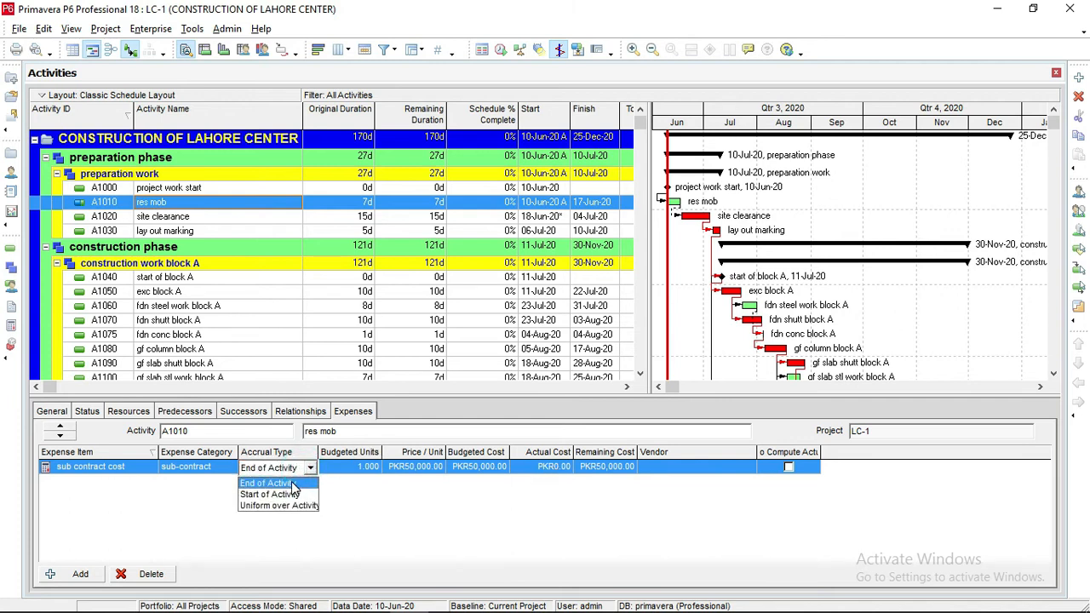
{"action": "left_click", "coordinate": [293, 484]}
{"action": "left_click", "coordinate": [17, 29]}
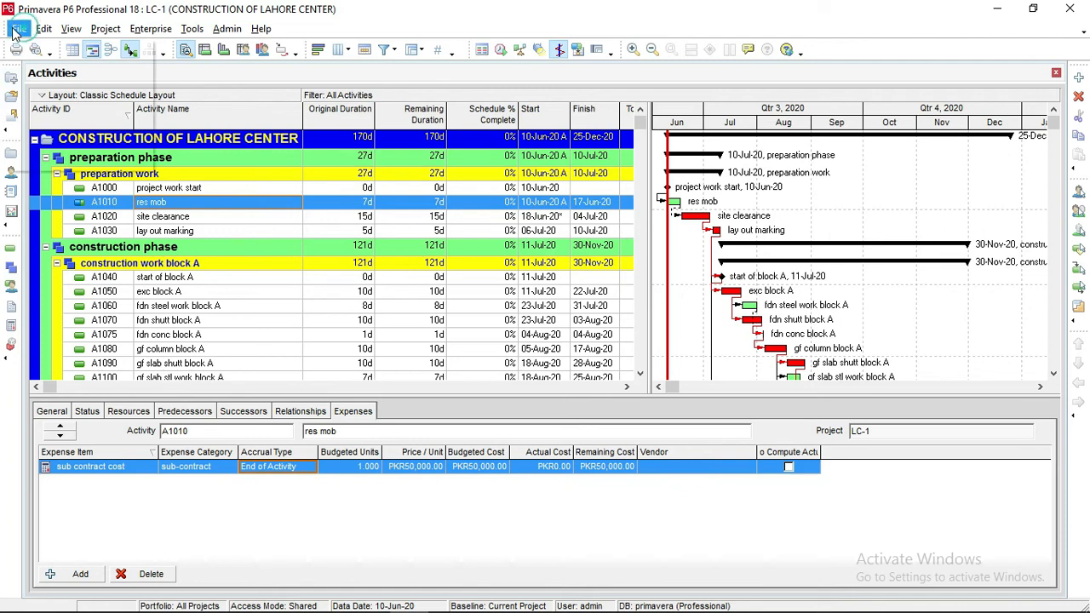
{"action": "left_click", "coordinate": [58, 128]}
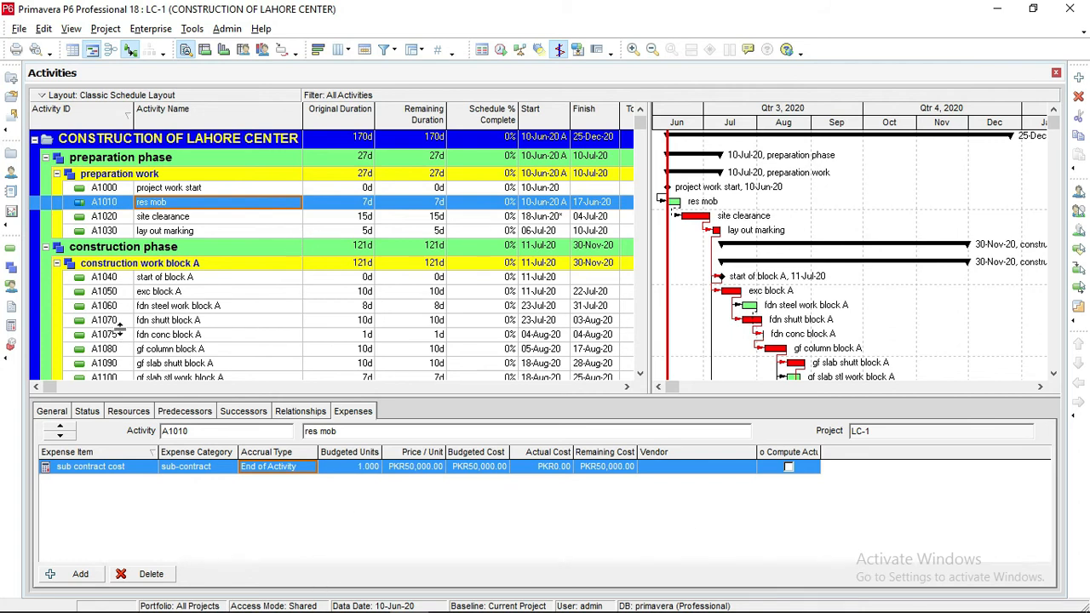
{"action": "left_click", "coordinate": [18, 29]}
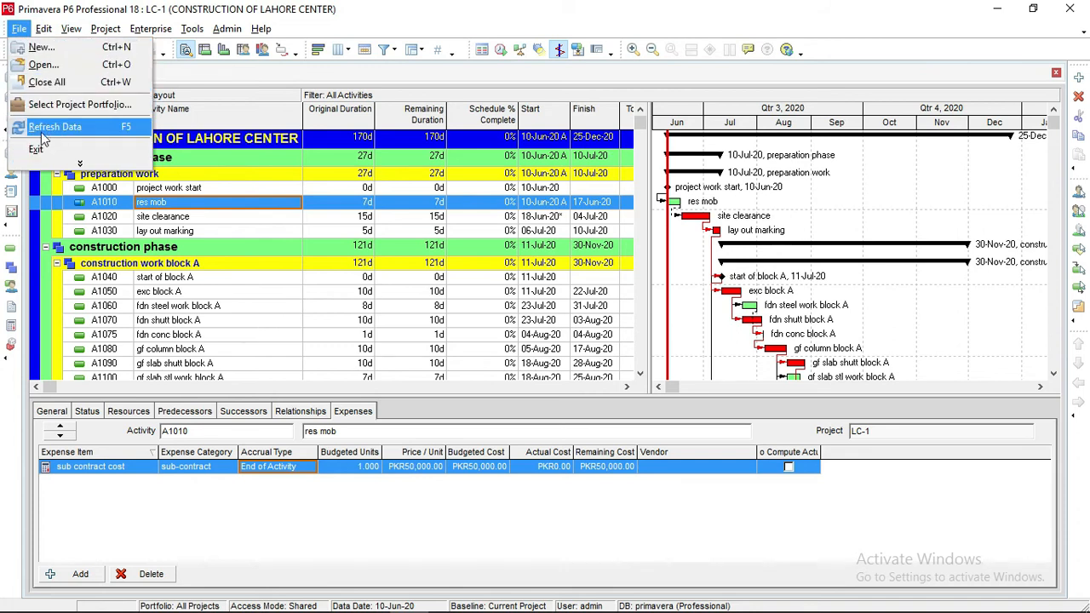
{"action": "left_click", "coordinate": [29, 25]}
{"action": "left_click", "coordinate": [71, 28]}
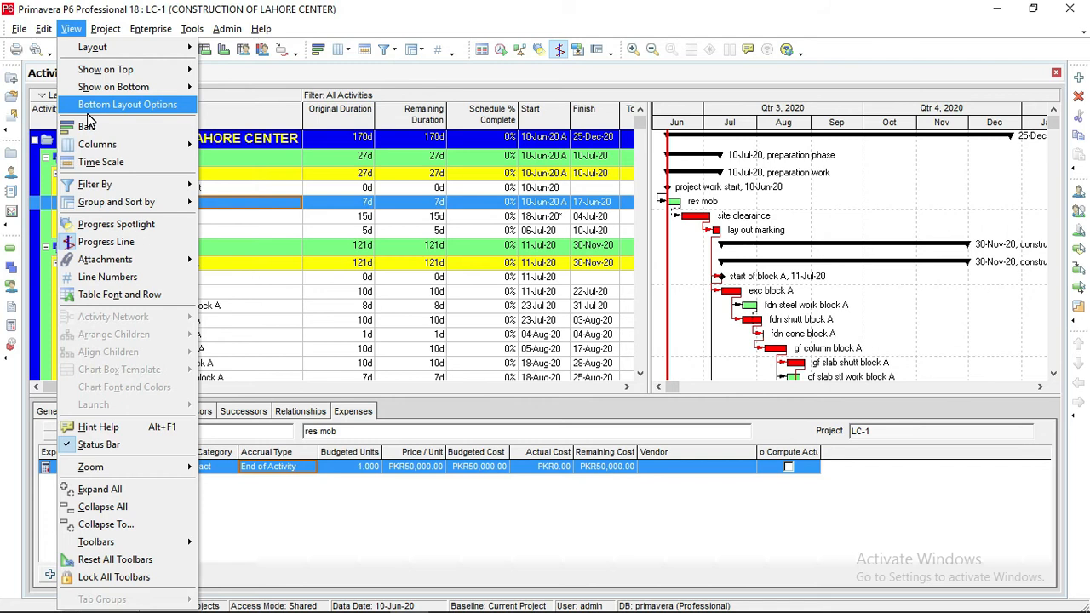
{"action": "left_click", "coordinate": [4, 156]}
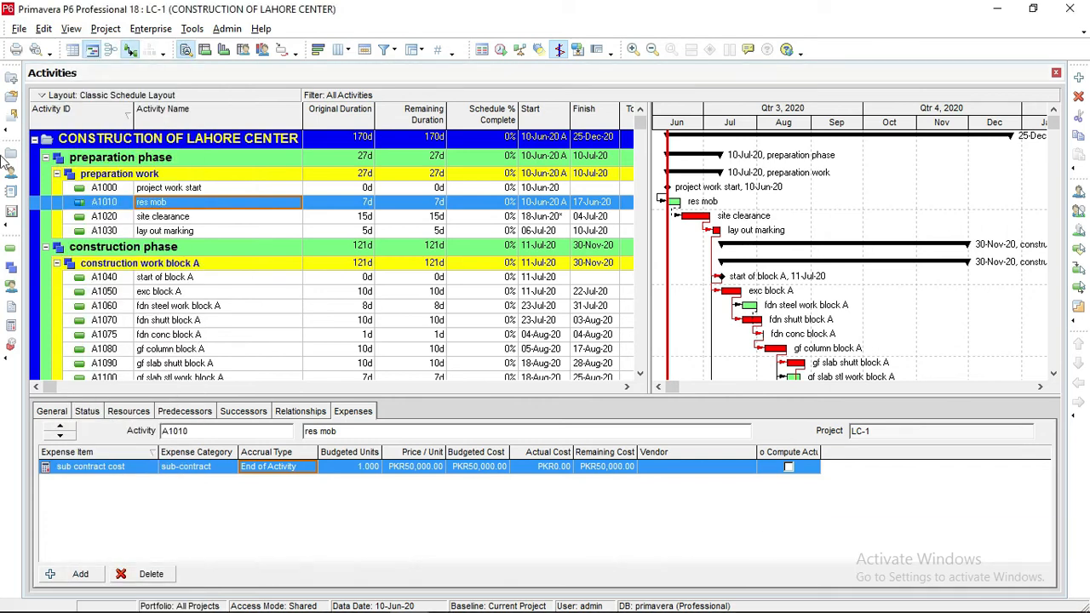
Open the print preview of the Classic Schedule Layout and look through its activity table pages
{"action": "left_click", "coordinate": [36, 53]}
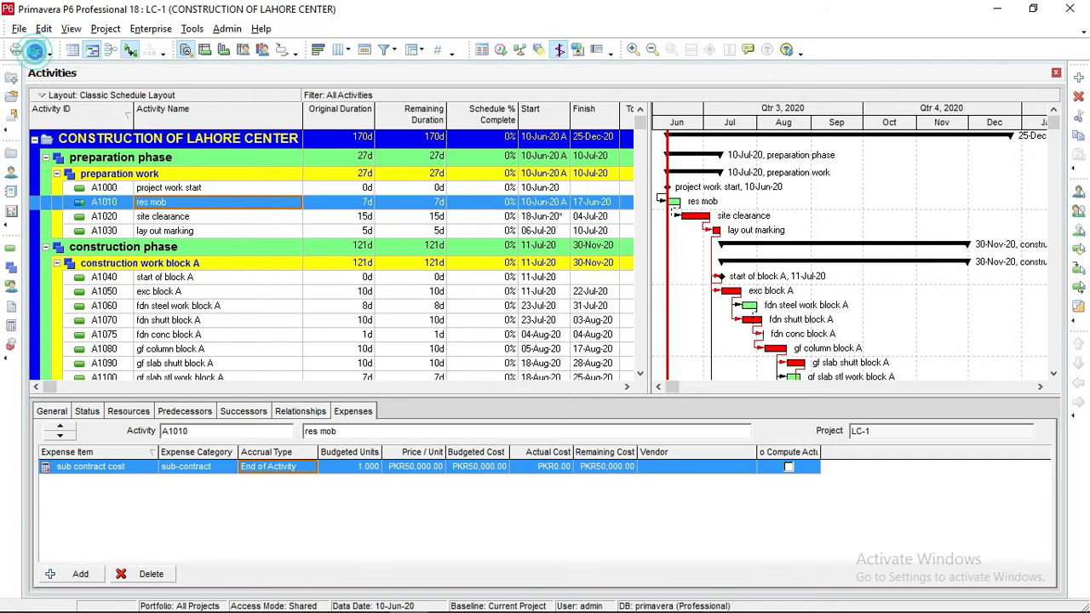
{"action": "scroll", "coordinate": [476, 226], "scroll_direction": "down", "scroll_amount": 2}
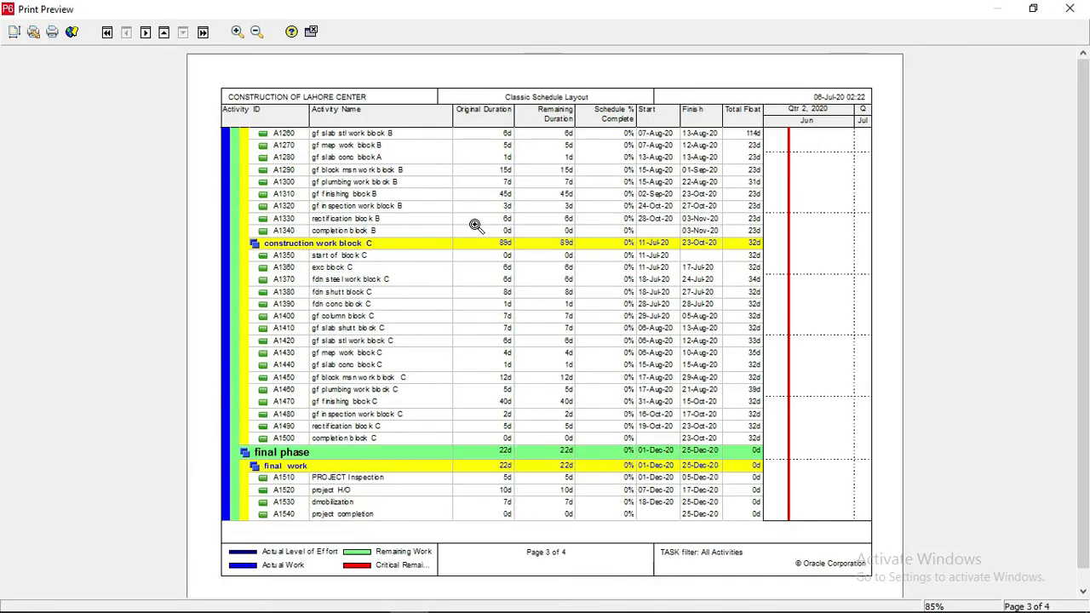
{"action": "scroll", "coordinate": [474, 235], "scroll_direction": "up", "scroll_amount": 2}
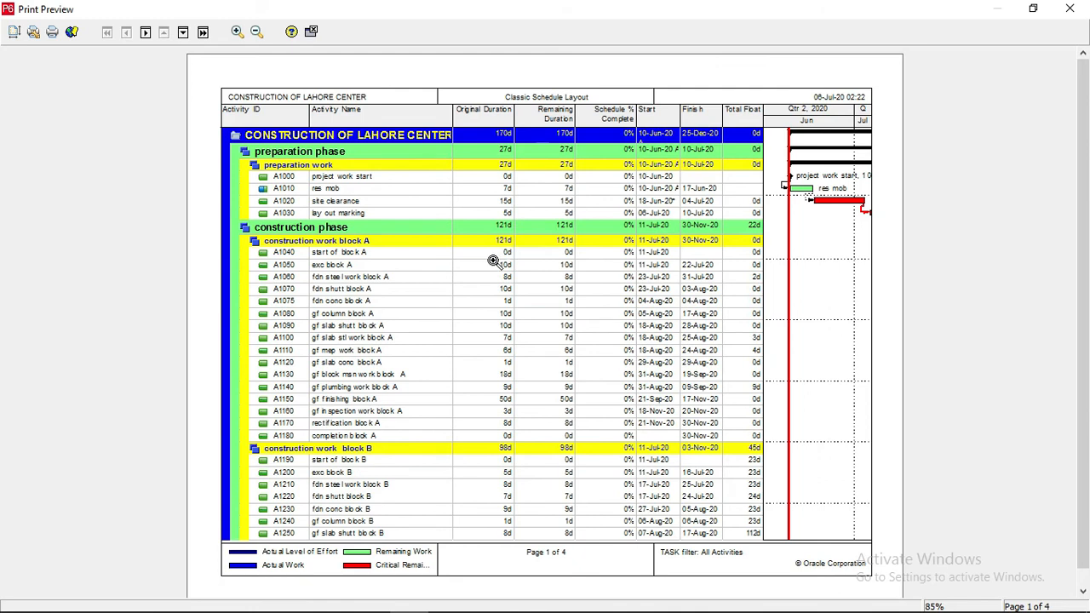
{"action": "scroll", "coordinate": [467, 246], "scroll_direction": "down", "scroll_amount": 2}
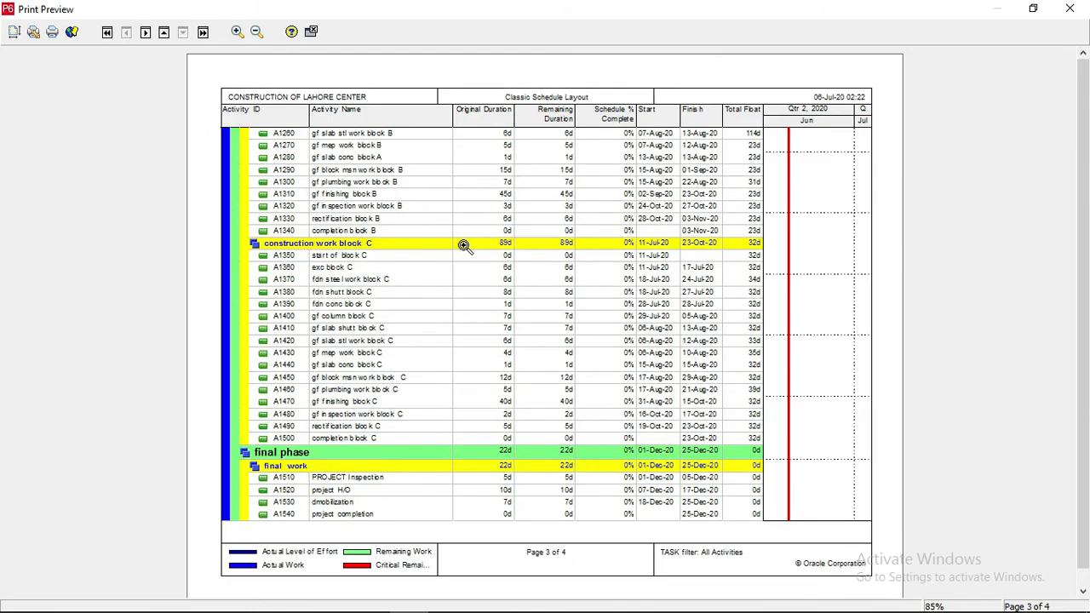
{"action": "scroll", "coordinate": [391, 249], "scroll_direction": "up", "scroll_amount": 2}
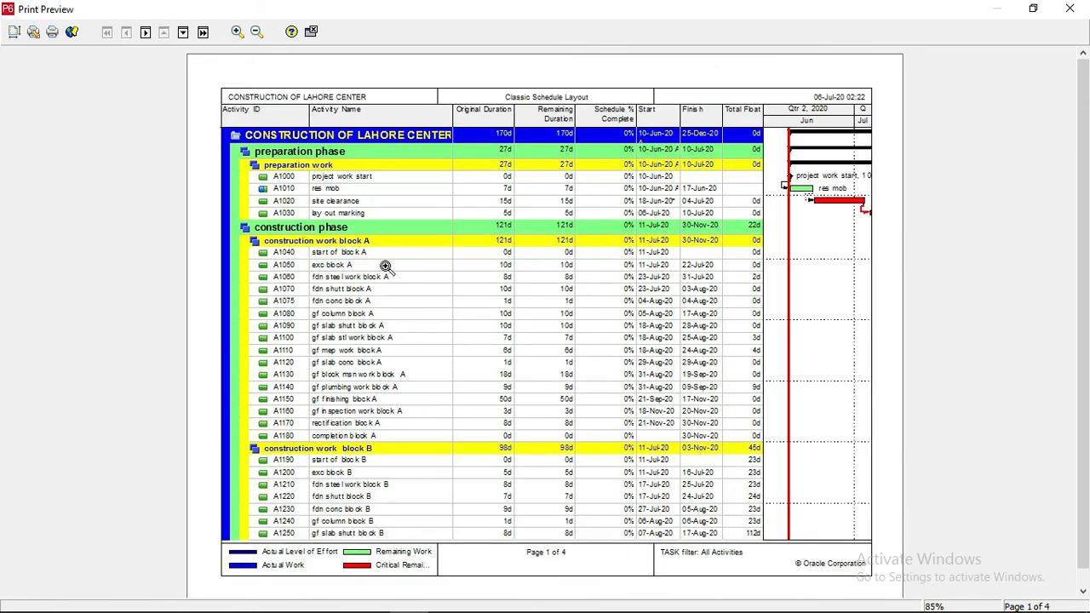
{"action": "left_click_drag", "start_coordinate": [1087, 162], "coordinate": [1088, 260]}
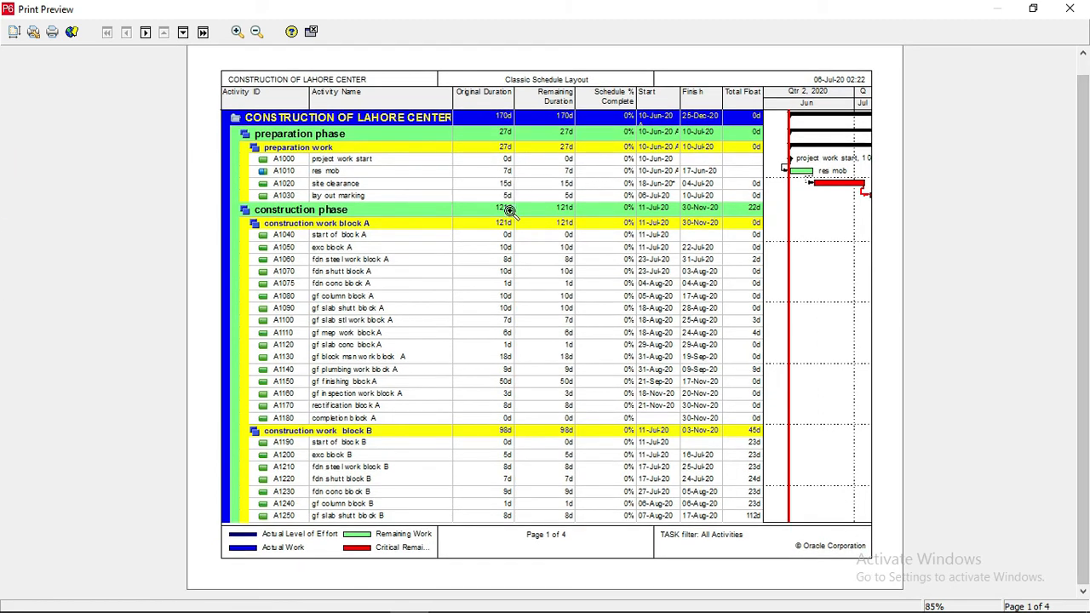
{"action": "scroll", "coordinate": [509, 210], "scroll_direction": "down", "scroll_amount": 2}
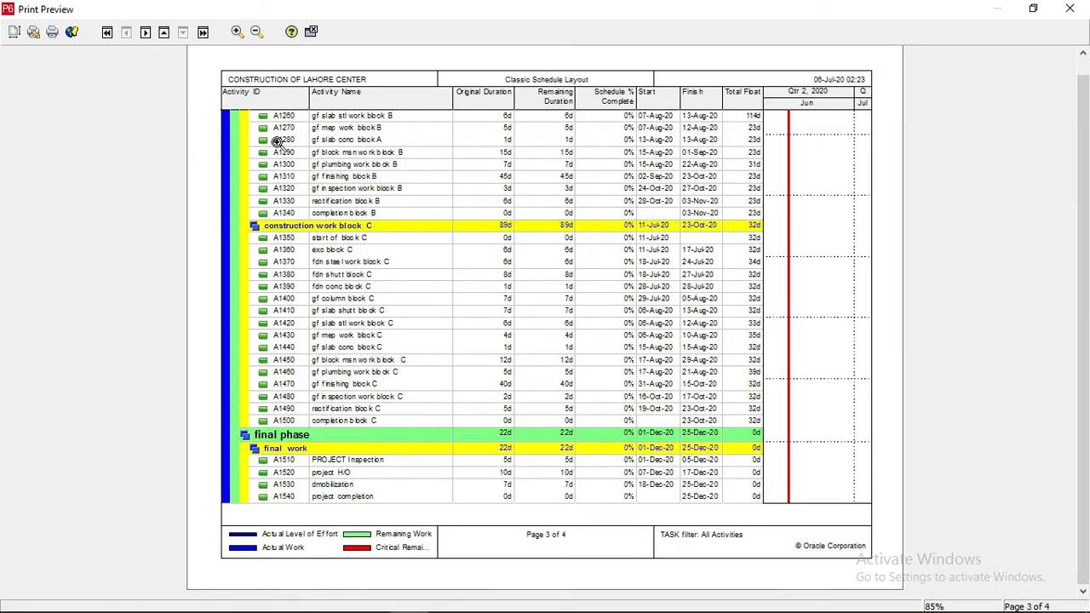
{"action": "scroll", "coordinate": [637, 348], "scroll_direction": "up", "scroll_amount": 2}
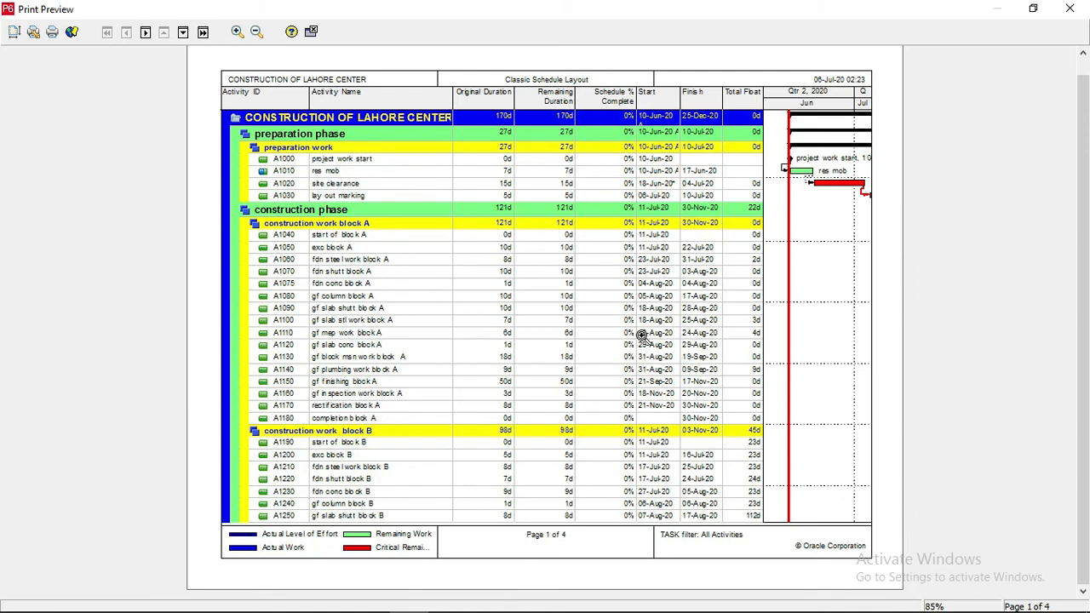
Enlarge the print preview and examine the activity table on page 1 and the Gantt chart on page 2
{"action": "left_click", "coordinate": [256, 32]}
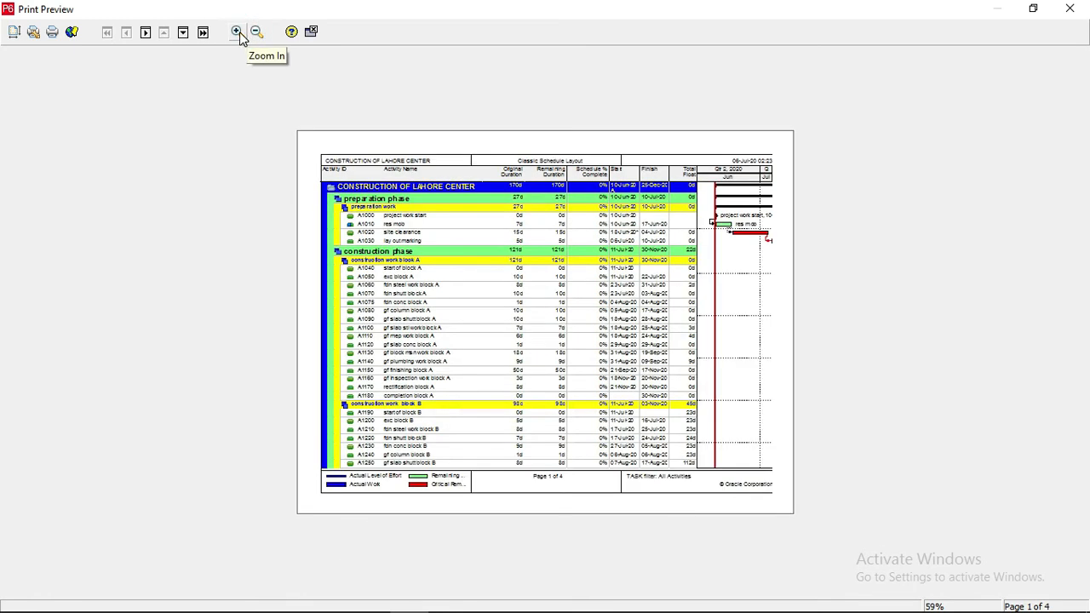
{"action": "left_click", "coordinate": [238, 32]}
{"action": "left_click", "coordinate": [238, 33]}
{"action": "left_click", "coordinate": [238, 32]}
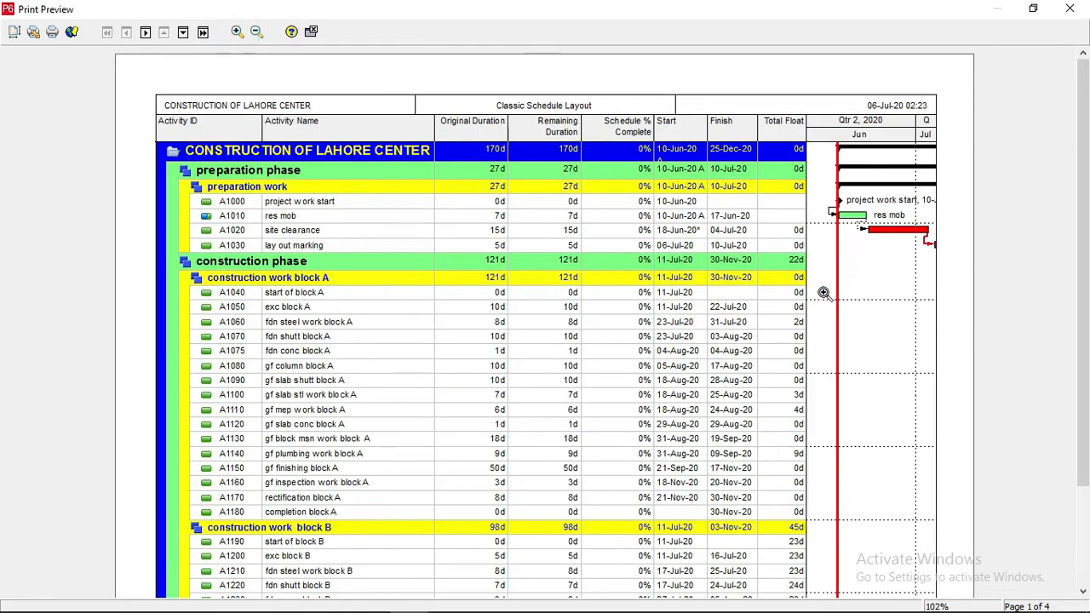
{"action": "left_click", "coordinate": [855, 293]}
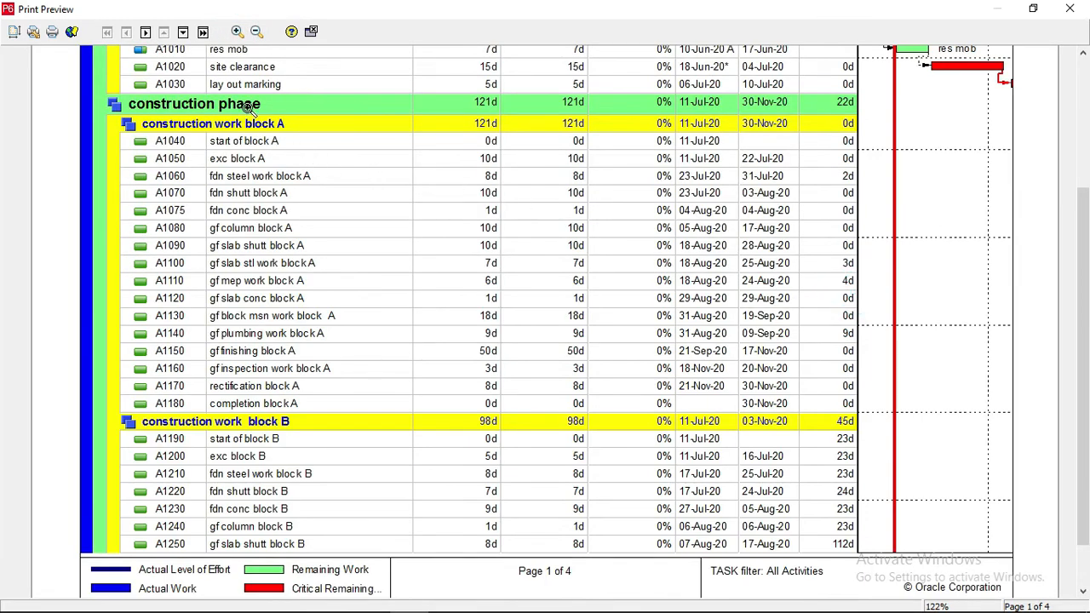
{"action": "left_click", "coordinate": [146, 32]}
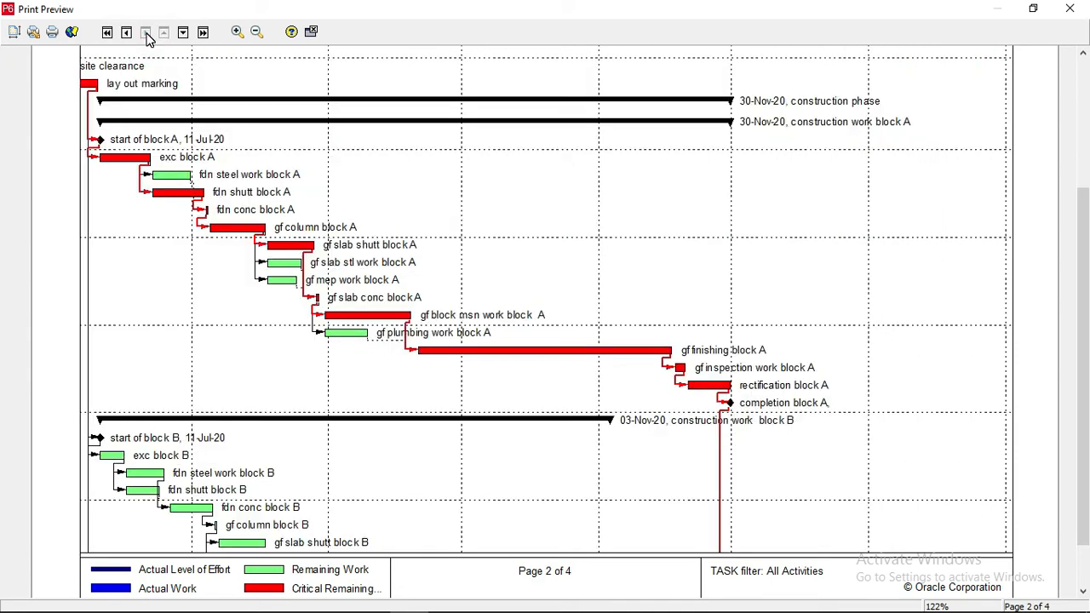
{"action": "scroll", "coordinate": [423, 321], "scroll_direction": "down", "scroll_amount": 1}
{"action": "scroll", "coordinate": [406, 344], "scroll_direction": "up", "scroll_amount": 1}
{"action": "left_click", "coordinate": [126, 33]}
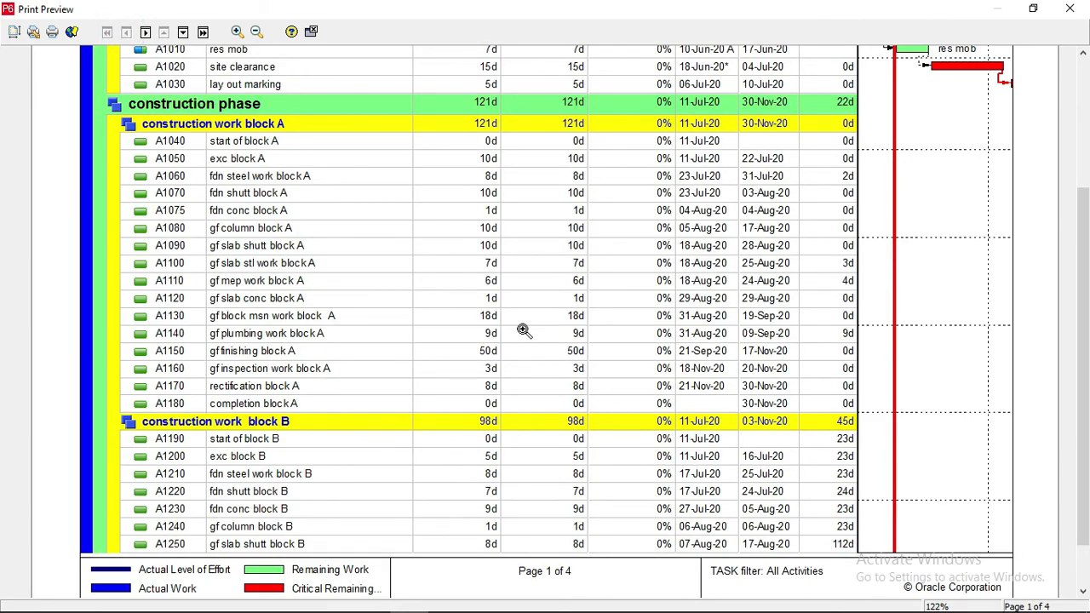
{"action": "scroll", "coordinate": [4, 236], "scroll_direction": "up", "scroll_amount": 5}
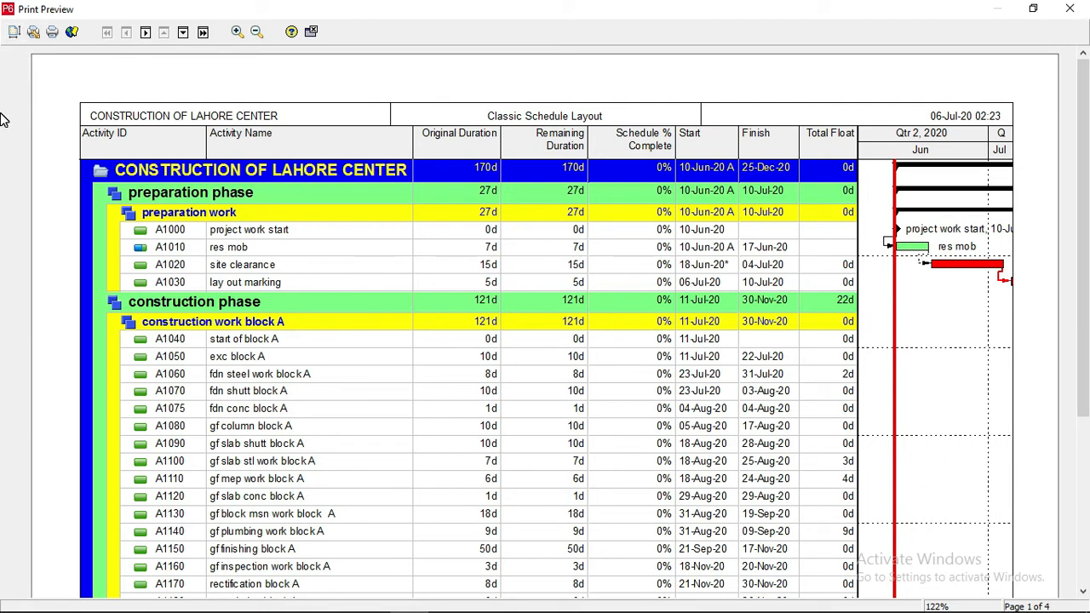
Set the paper size to A5 in the page setup and apply it to the print preview
{"action": "left_click", "coordinate": [17, 34]}
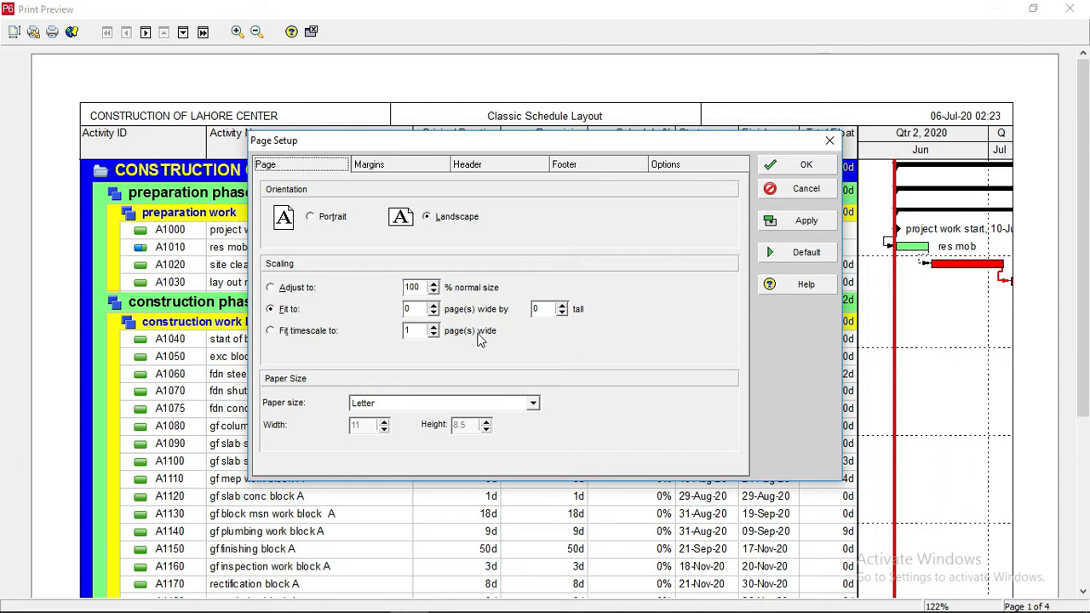
{"action": "left_click", "coordinate": [534, 405]}
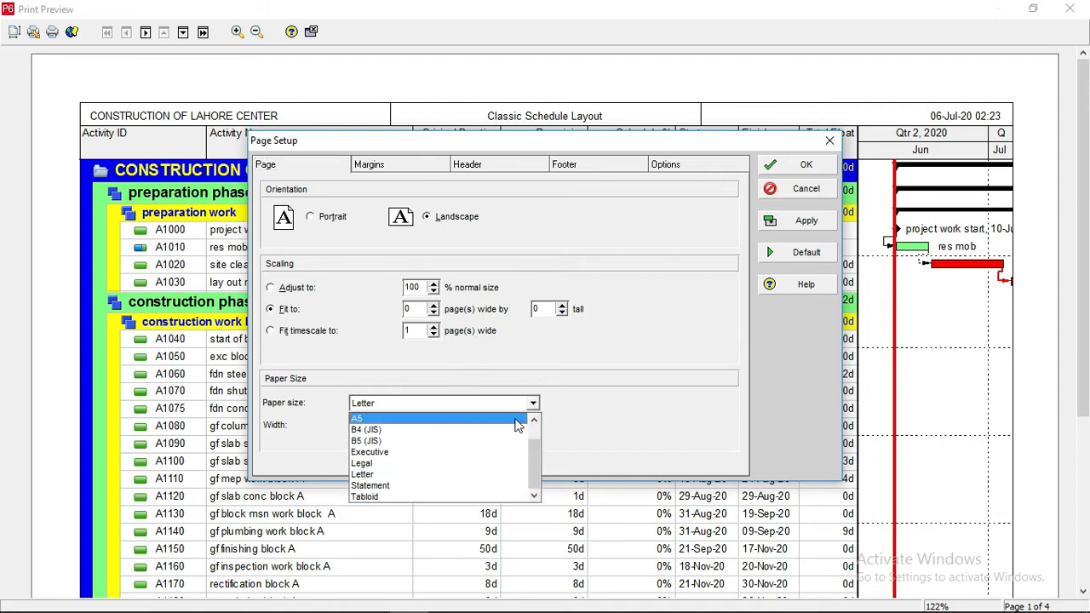
{"action": "left_click", "coordinate": [366, 420]}
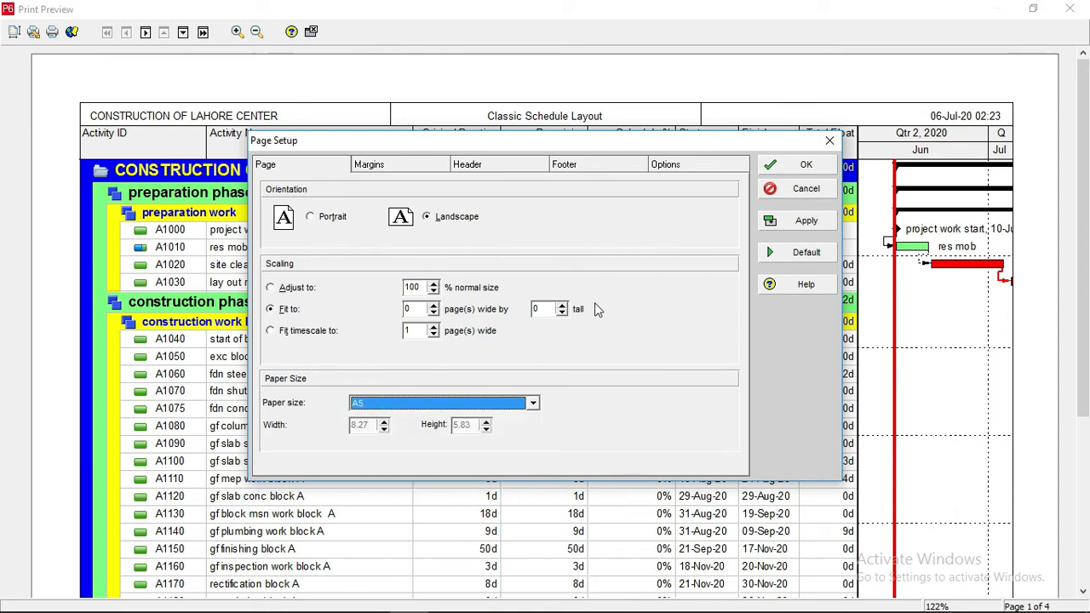
{"action": "left_click", "coordinate": [790, 223]}
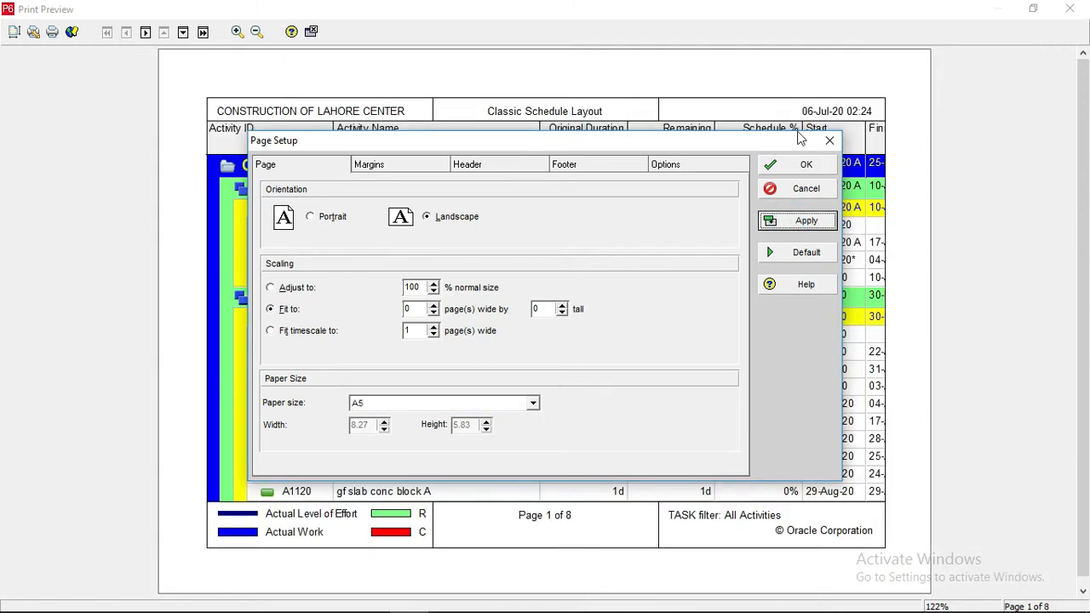
Set the paper size to Letter in the page setup and apply it to the print preview
{"action": "left_click", "coordinate": [535, 403]}
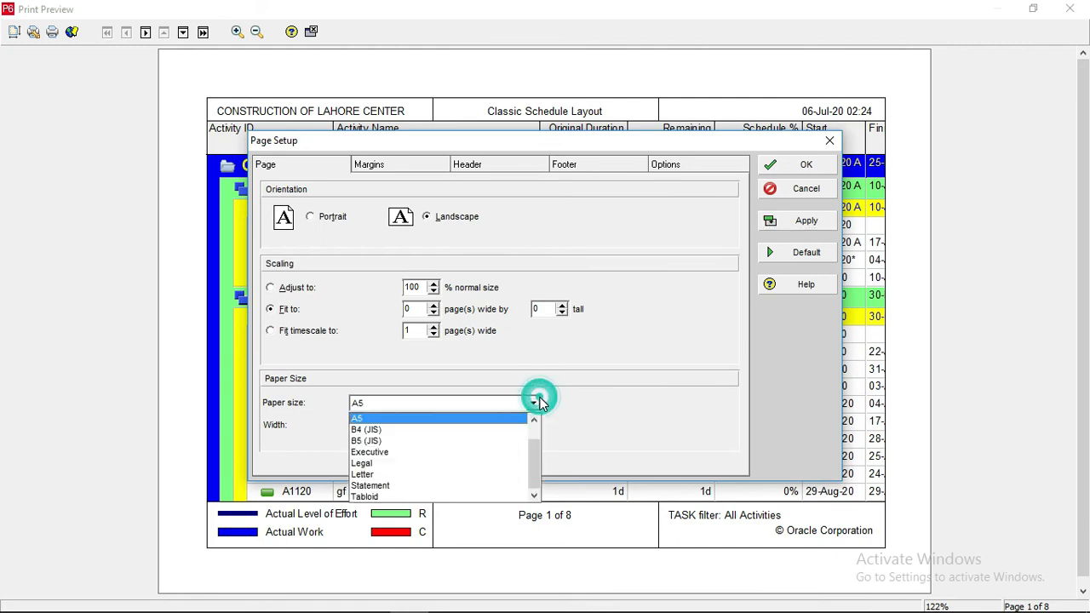
{"action": "left_click", "coordinate": [398, 476]}
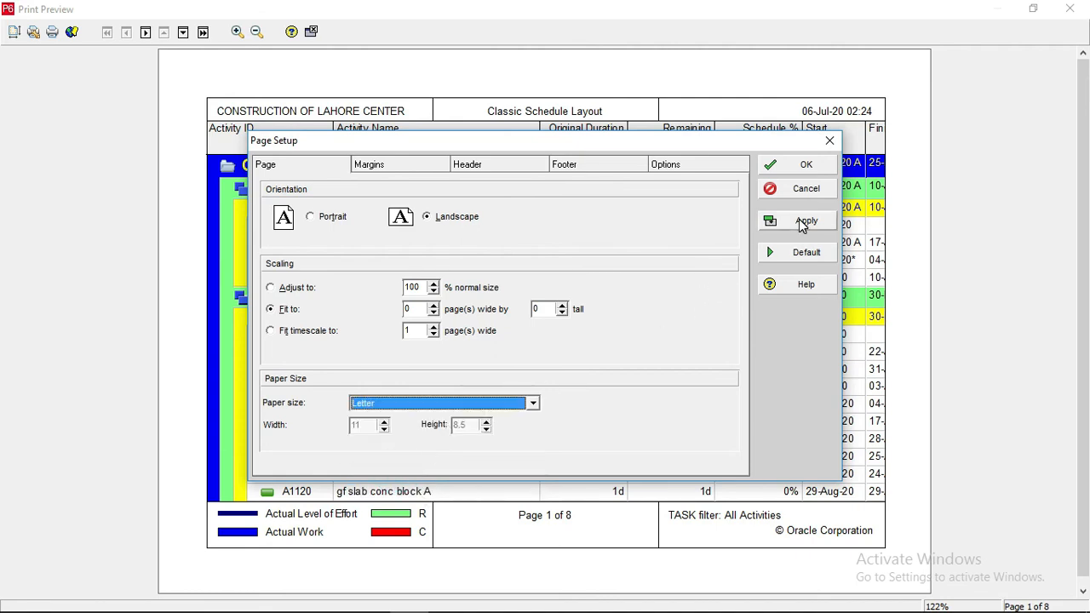
{"action": "left_click", "coordinate": [799, 220]}
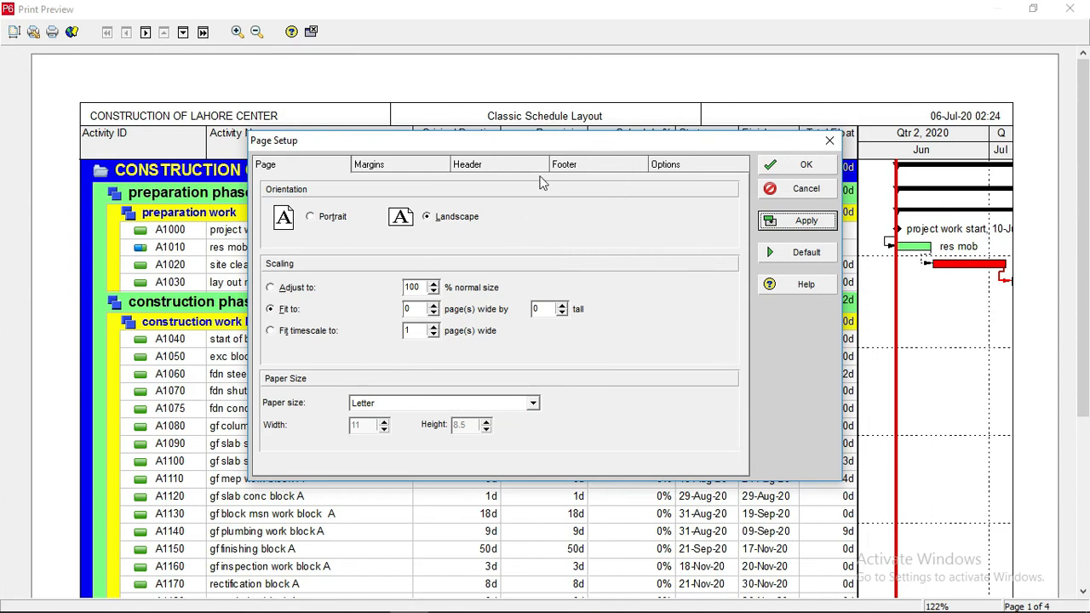
Review the margins, header, footer and print options of the page setup
{"action": "left_click", "coordinate": [375, 167]}
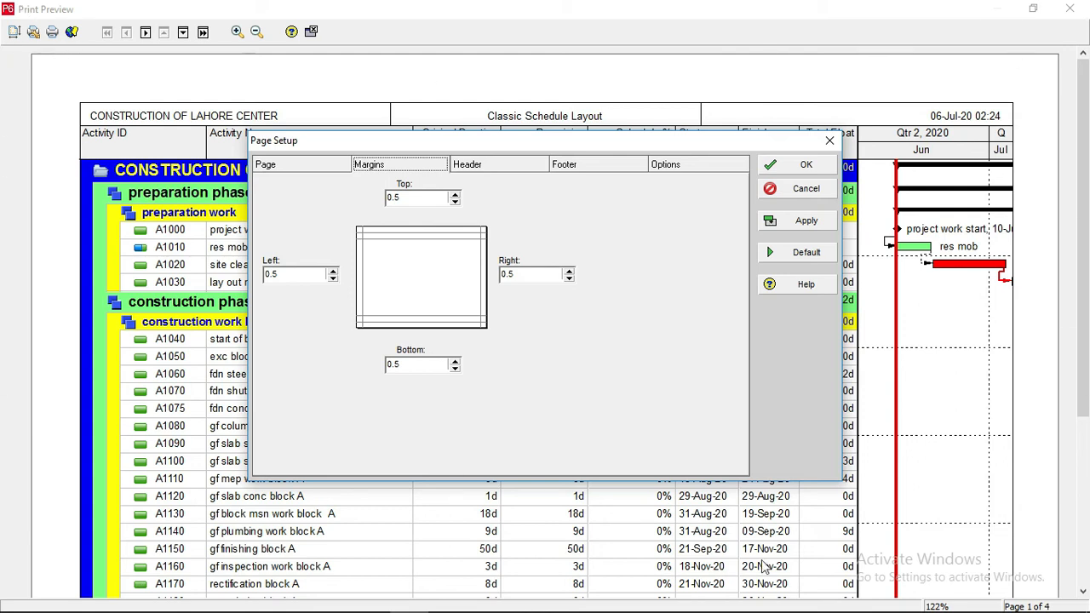
{"action": "left_click", "coordinate": [471, 164]}
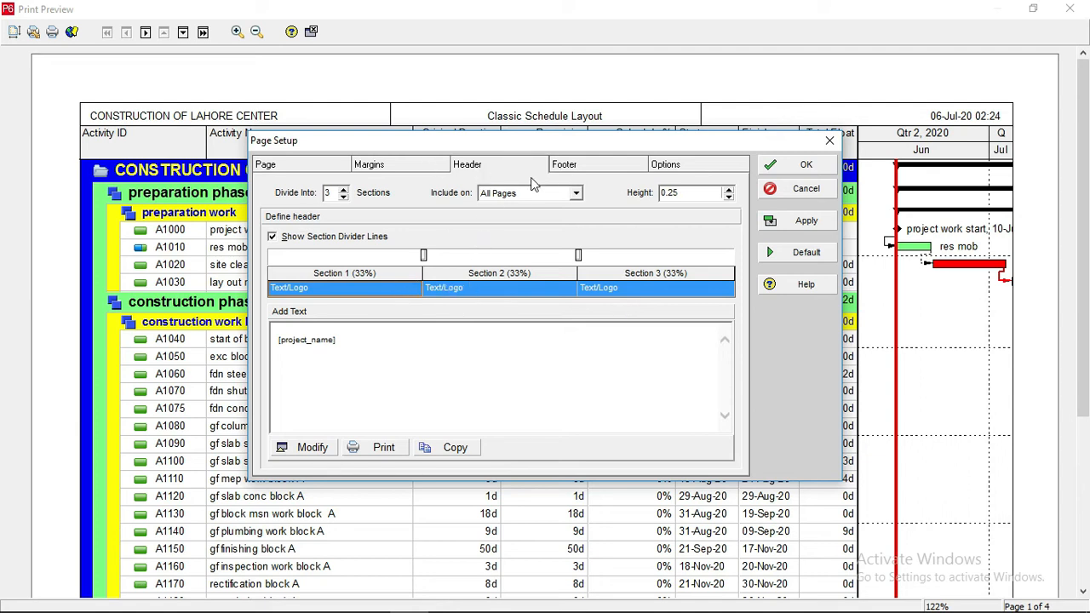
{"action": "left_click", "coordinate": [576, 169]}
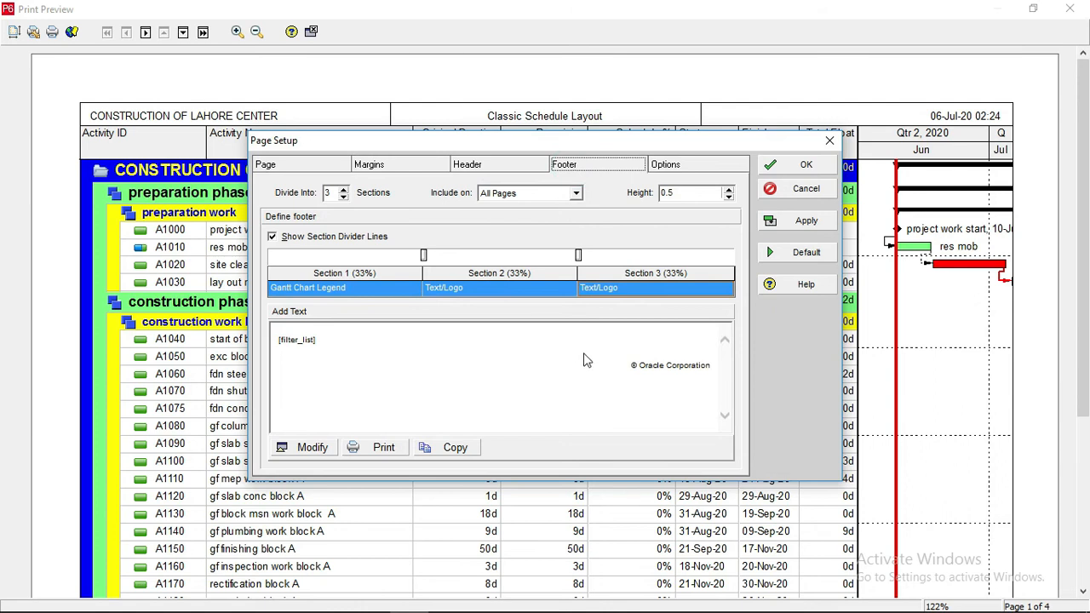
{"action": "left_click", "coordinate": [680, 163]}
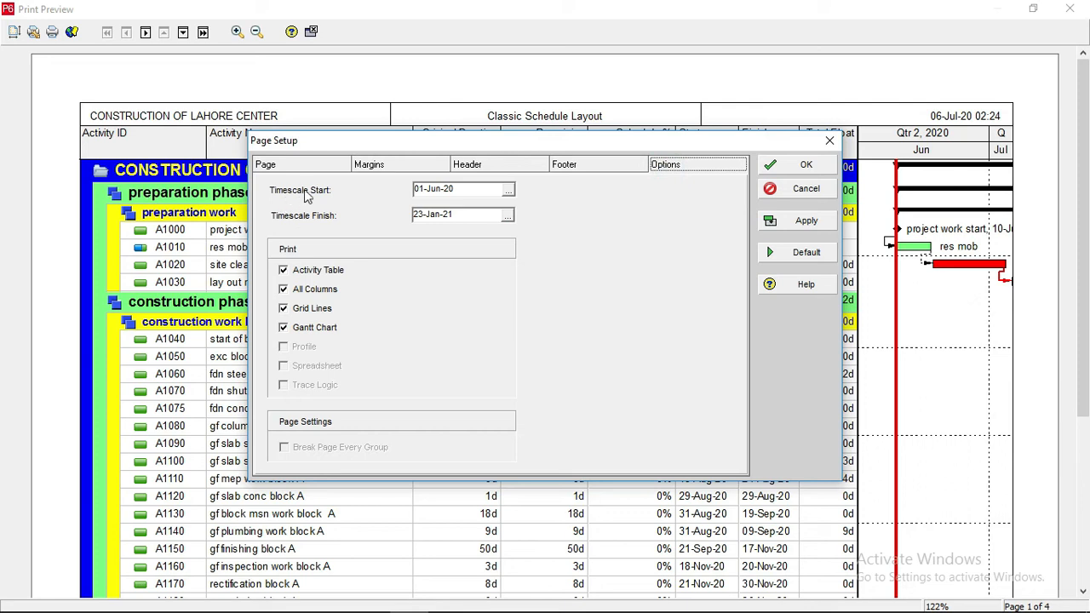
Try excluding the Activity Table from the printed content, then include it again
{"action": "left_click", "coordinate": [284, 271]}
{"action": "left_click", "coordinate": [284, 271]}
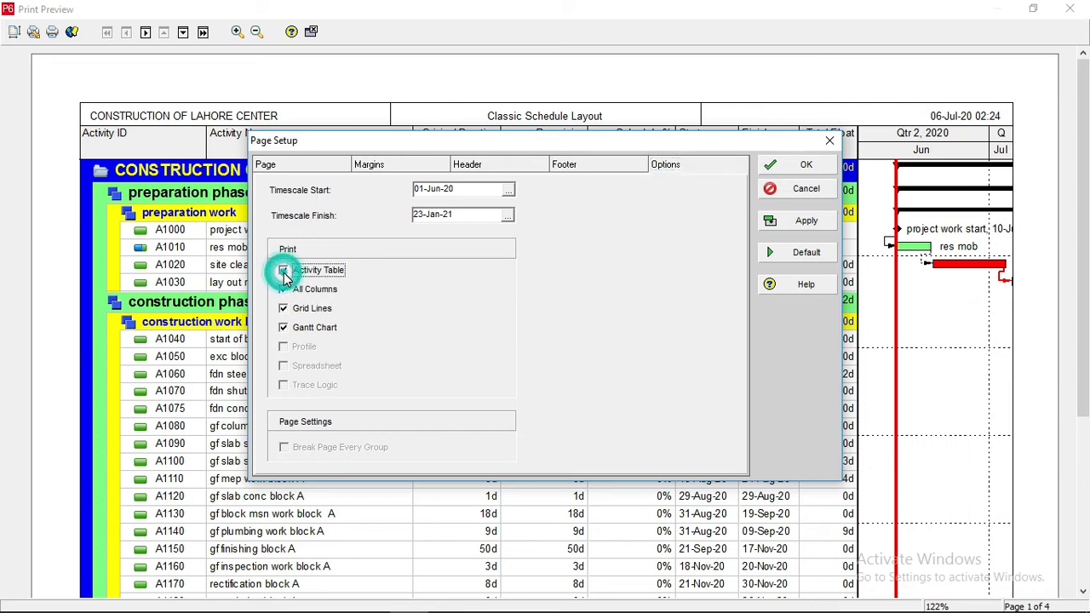
{"action": "left_click", "coordinate": [283, 289]}
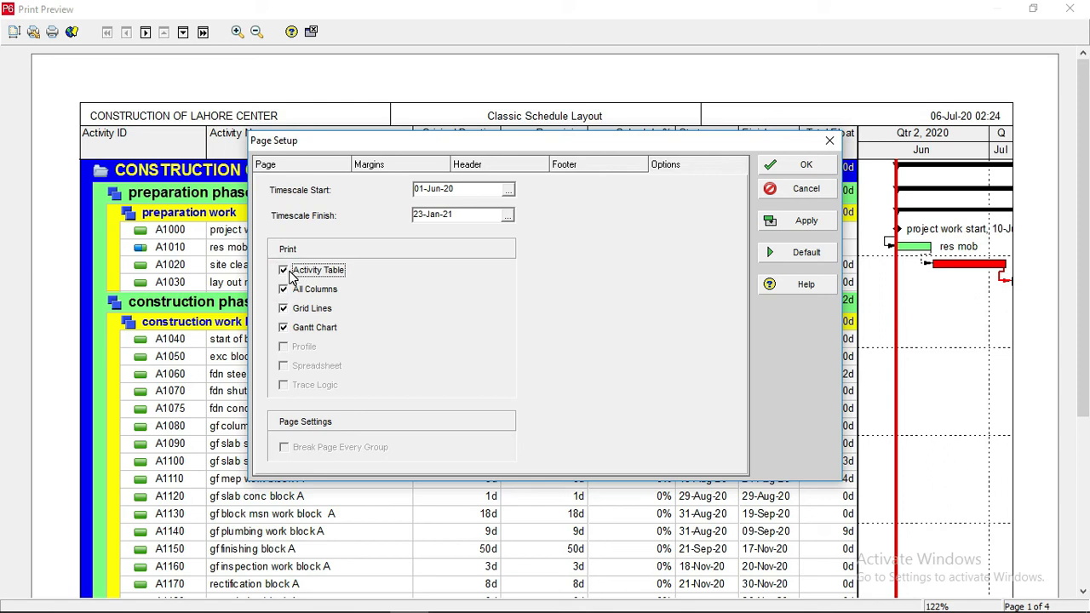
{"action": "left_click", "coordinate": [284, 271]}
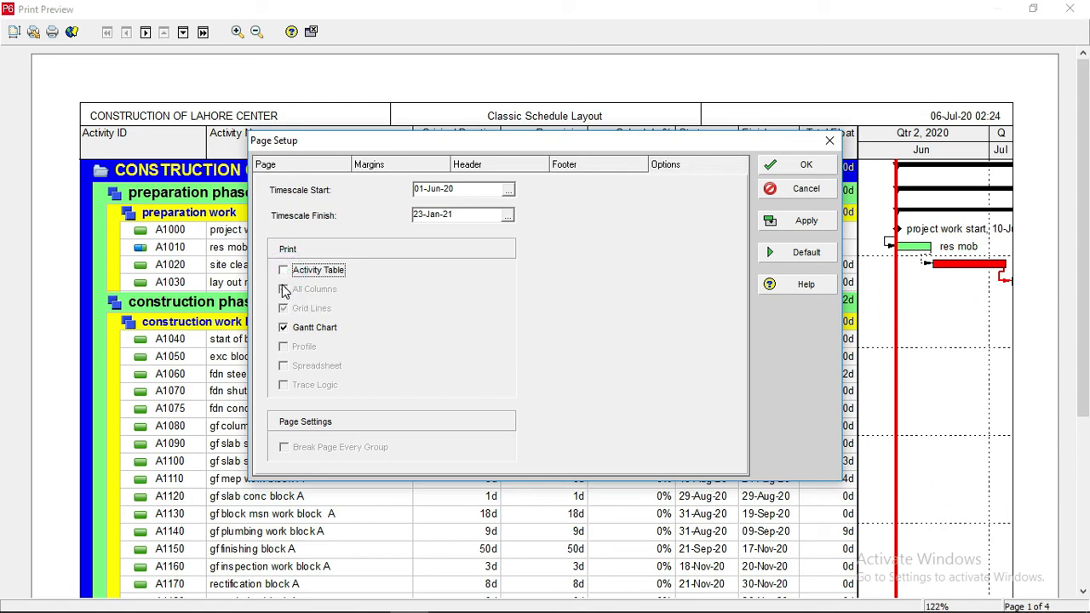
{"action": "left_click", "coordinate": [284, 270]}
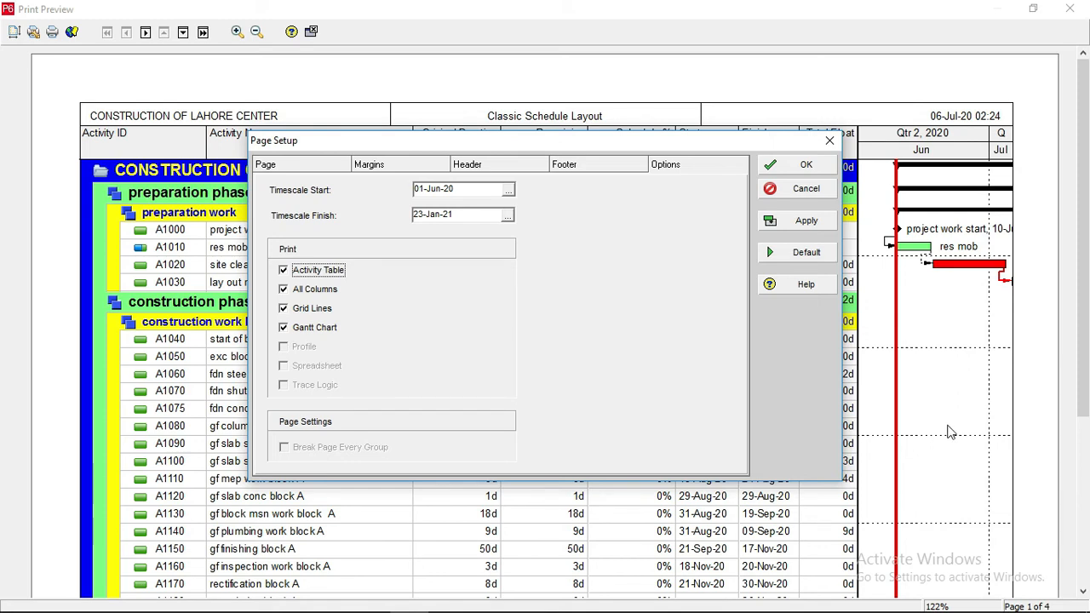
Apply the print preview without the Gantt Chart, then include the chart again, reapply and close the page setup
{"action": "left_click", "coordinate": [287, 334]}
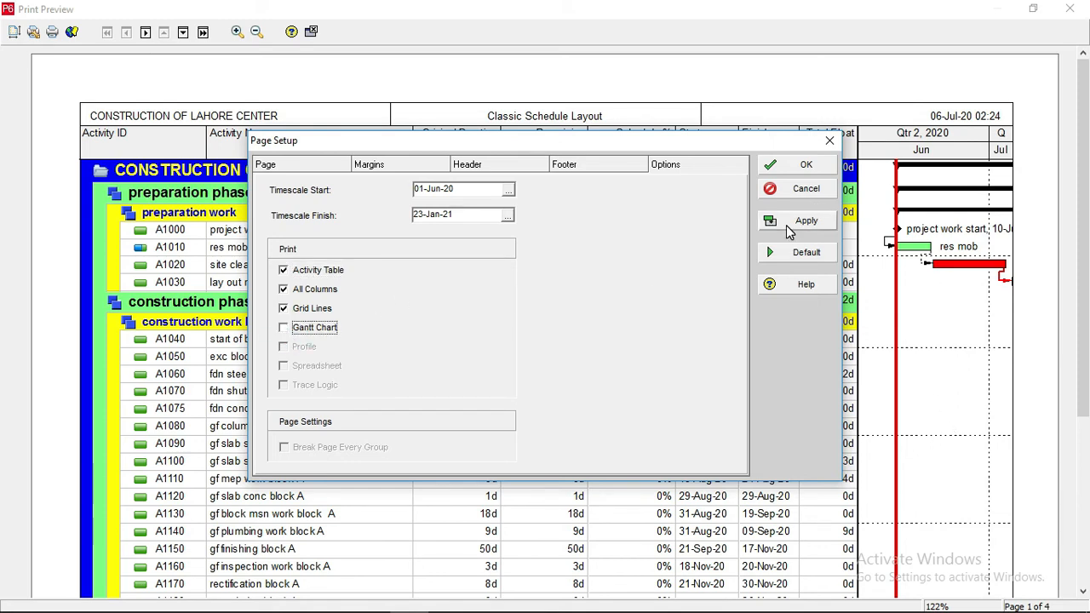
{"action": "left_click", "coordinate": [789, 230]}
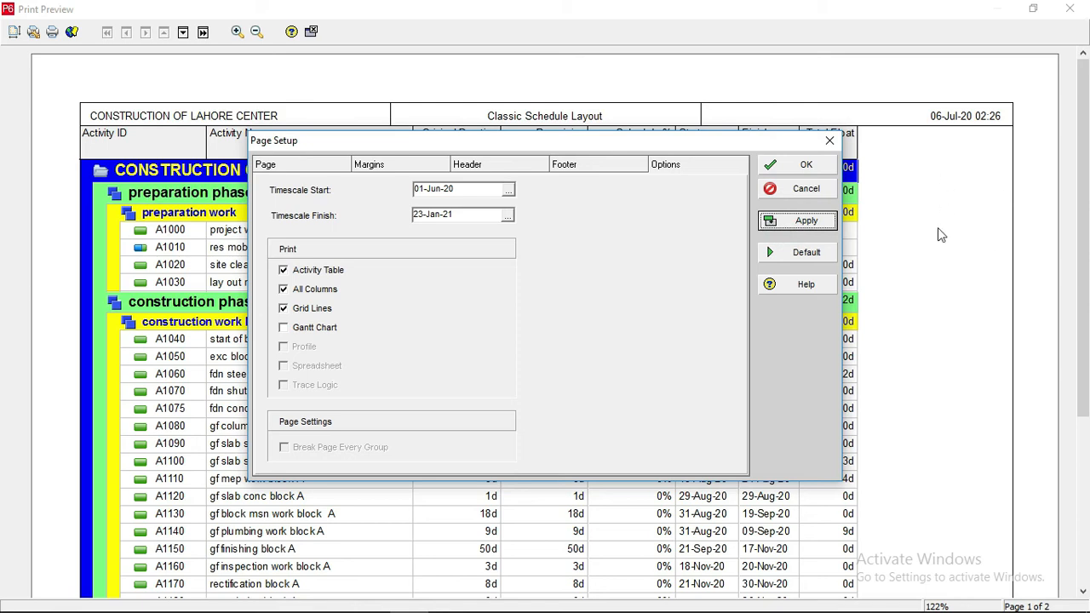
{"action": "left_click", "coordinate": [284, 329]}
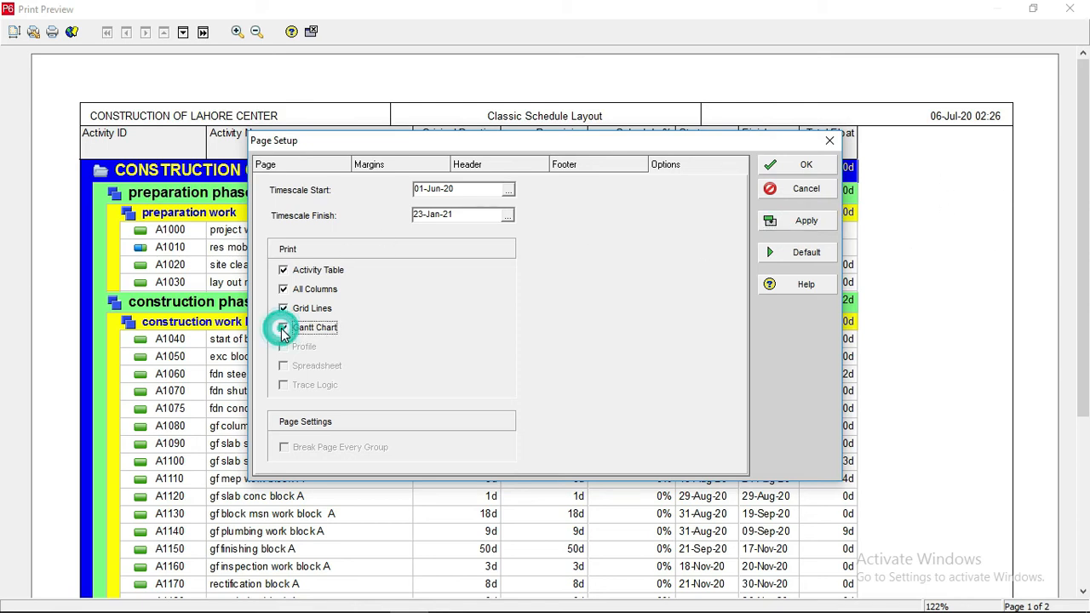
{"action": "left_click", "coordinate": [785, 230]}
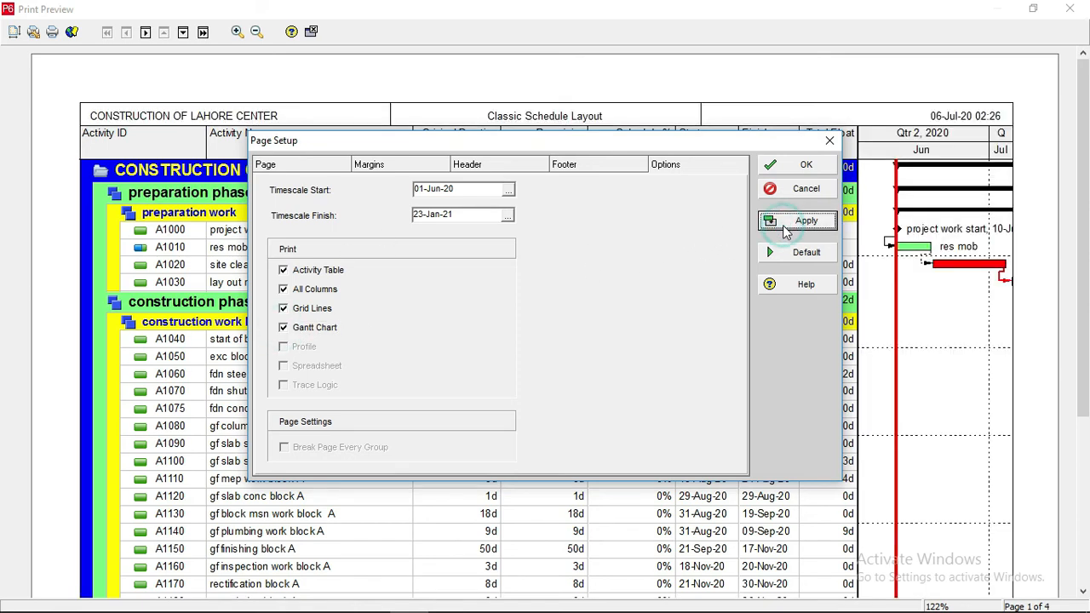
{"action": "left_click", "coordinate": [806, 165]}
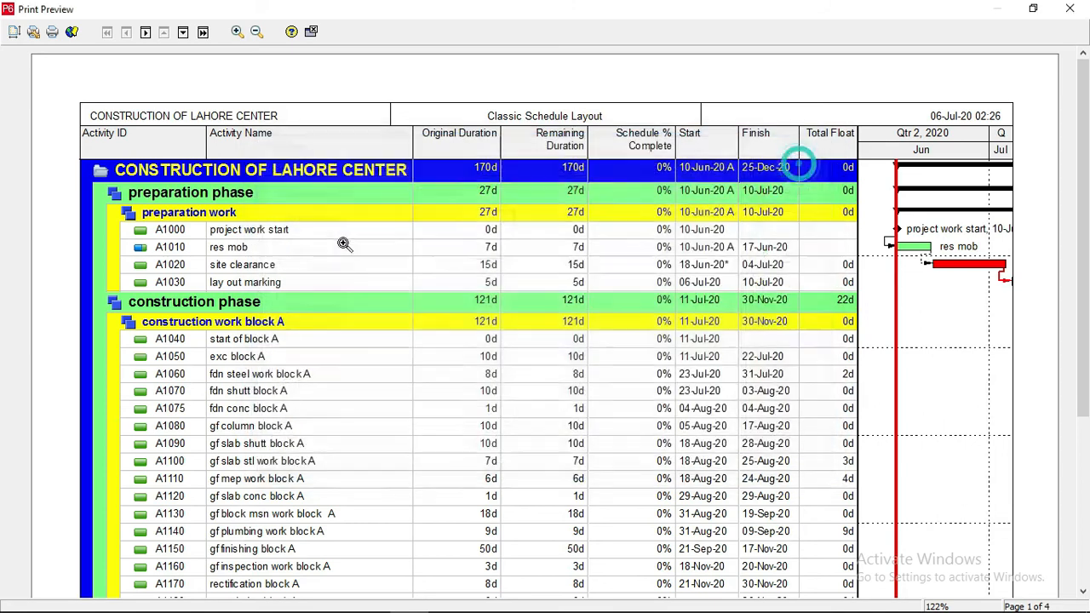
Examine the Gantt chart on page 2 and the activity table on page 1, then close the print preview
{"action": "left_click", "coordinate": [146, 32]}
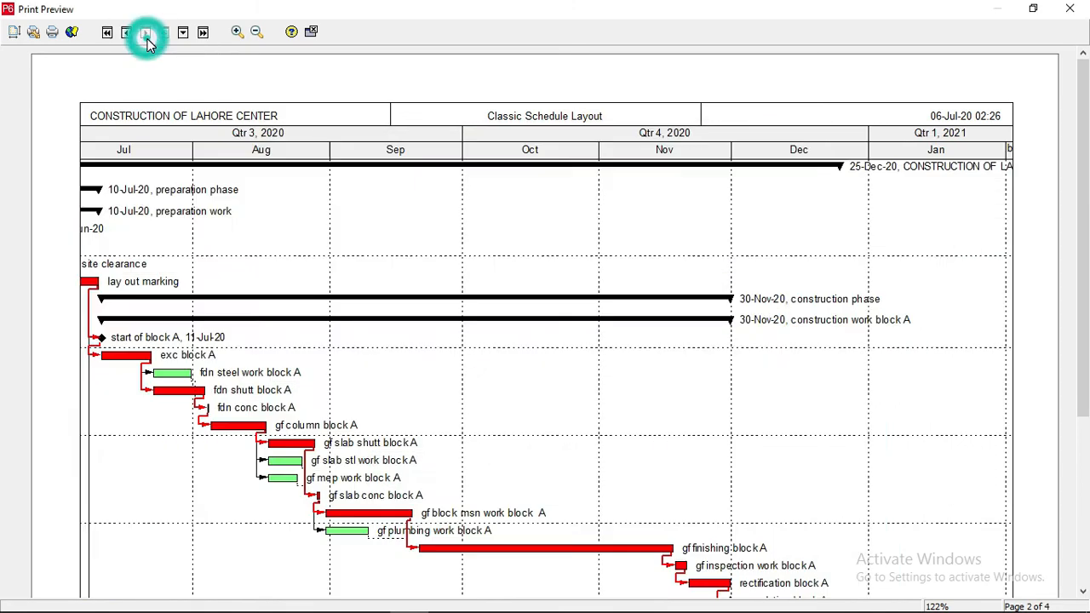
{"action": "left_click_drag", "start_coordinate": [1083, 326], "coordinate": [1089, 460]}
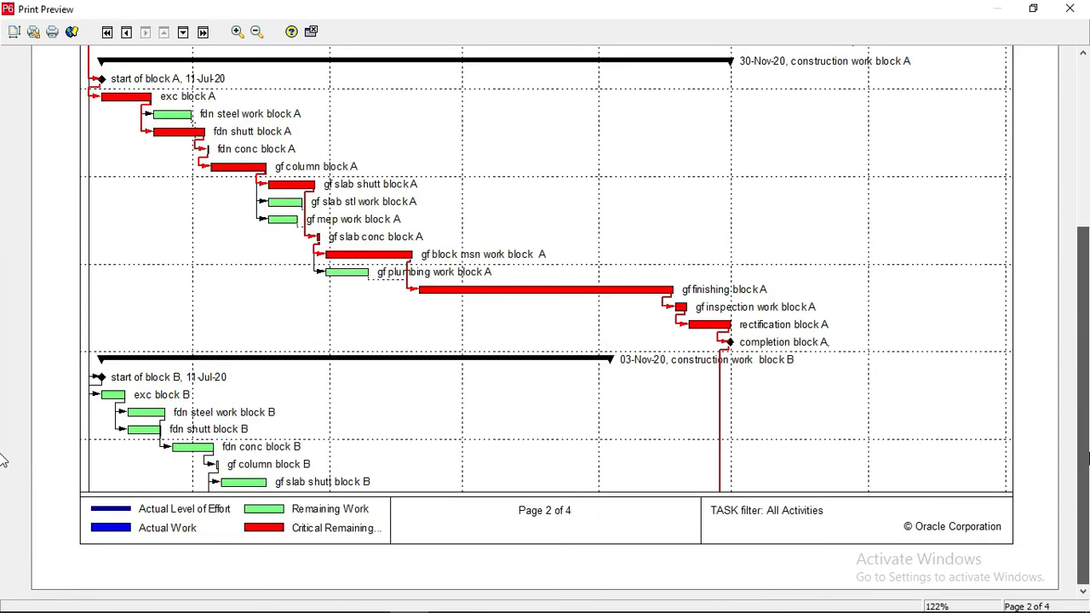
{"action": "scroll", "coordinate": [537, 216], "scroll_direction": "up", "scroll_amount": 10}
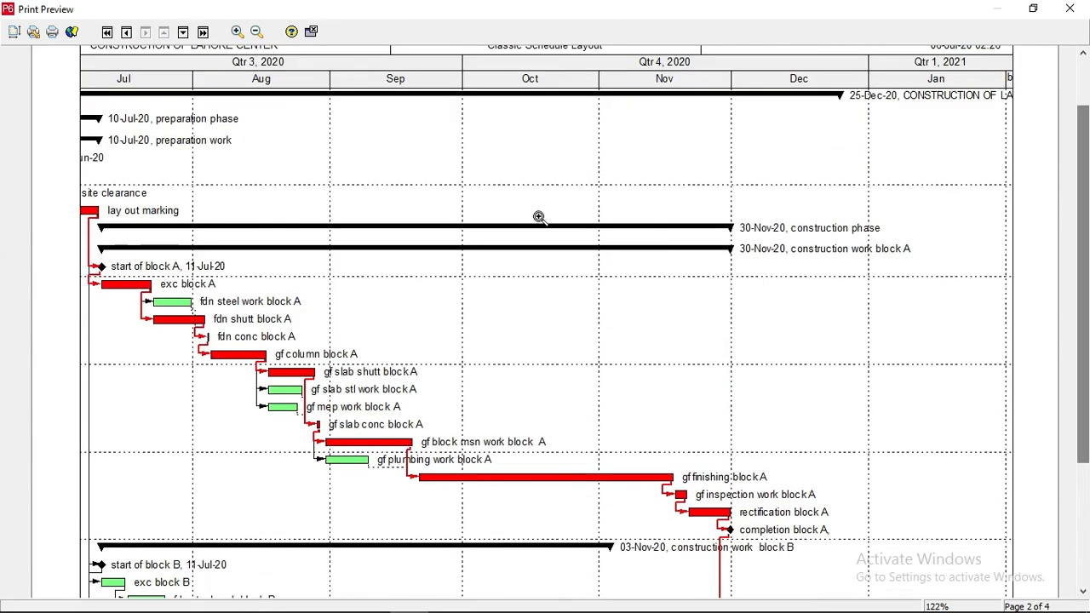
{"action": "left_click", "coordinate": [126, 32]}
{"action": "scroll", "coordinate": [6, 236], "scroll_direction": "down", "scroll_amount": 5}
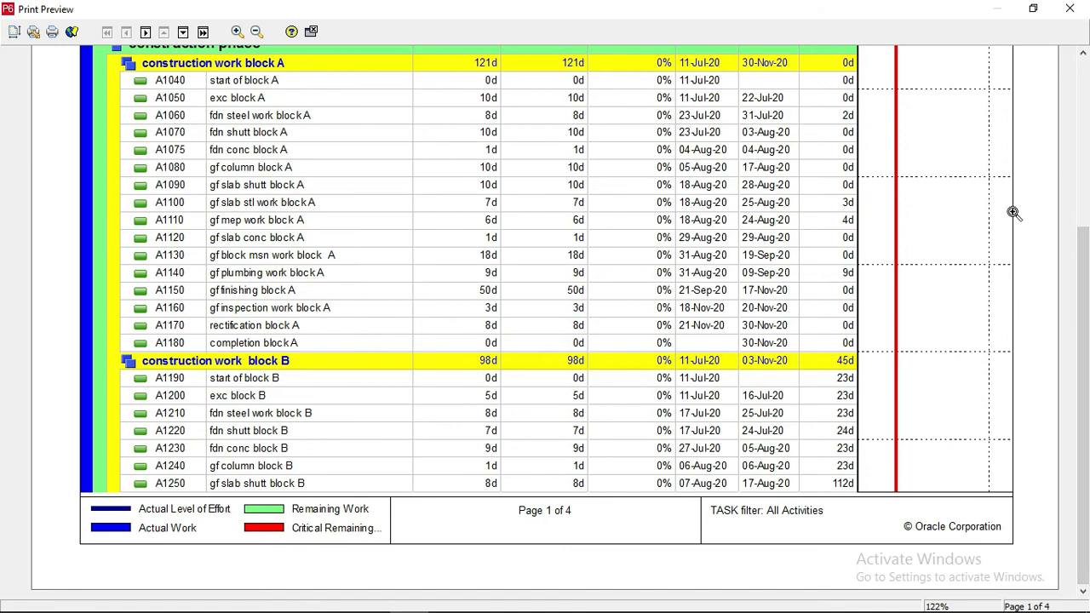
{"action": "left_click_drag", "start_coordinate": [1086, 331], "coordinate": [1089, 160]}
{"action": "scroll", "coordinate": [3, 171], "scroll_direction": "down", "scroll_amount": 5}
{"action": "scroll", "coordinate": [5, 222], "scroll_direction": "up", "scroll_amount": 5}
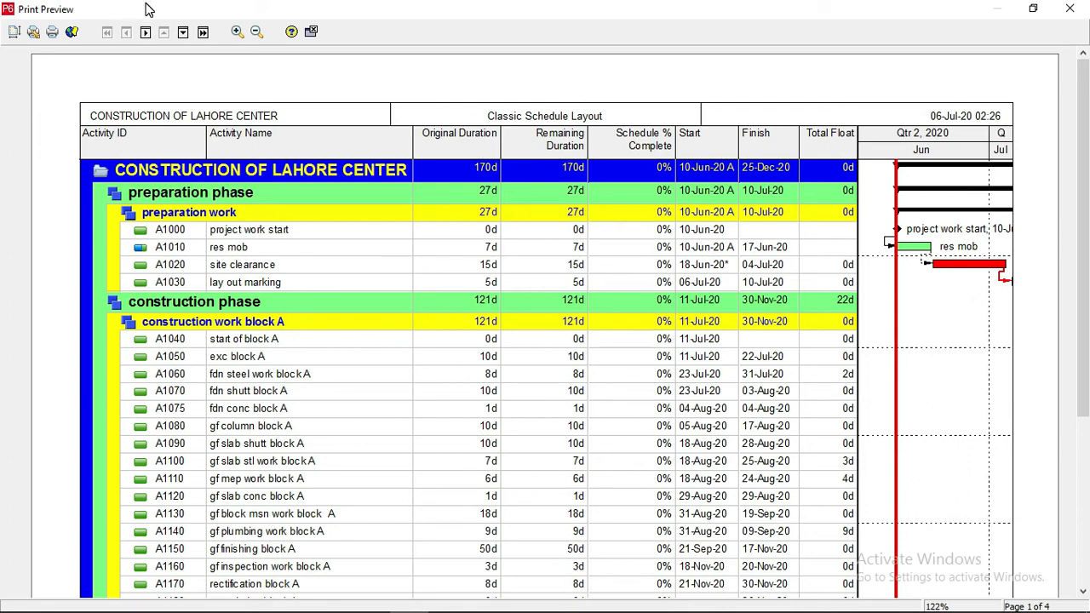
{"action": "left_click", "coordinate": [312, 32]}
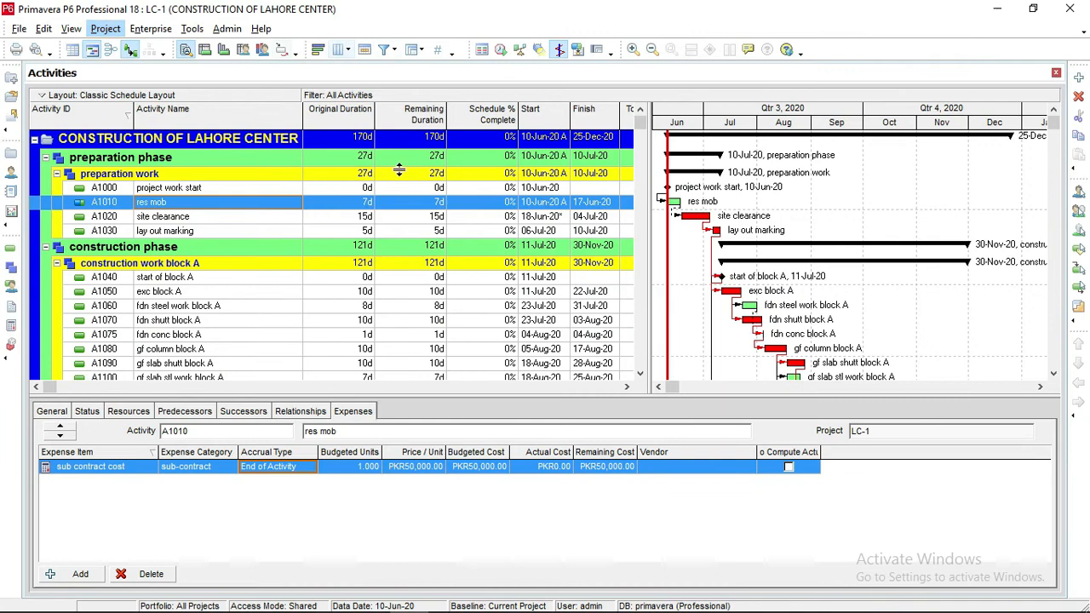
Turn on Show Legend in the Bar Chart Options of the Gantt chart
{"action": "right_click", "coordinate": [695, 339]}
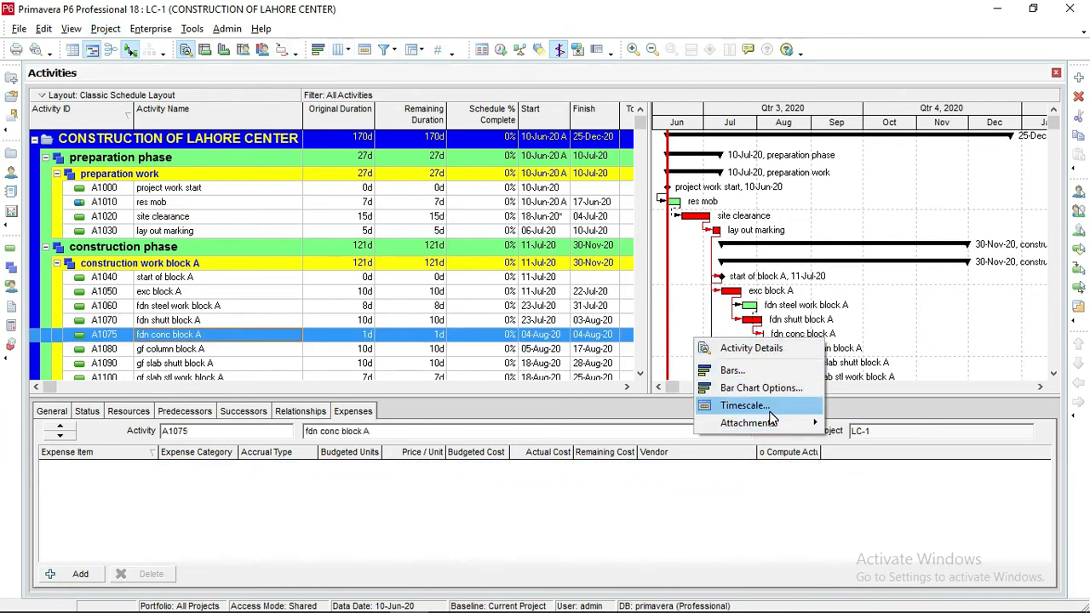
{"action": "left_click", "coordinate": [878, 564]}
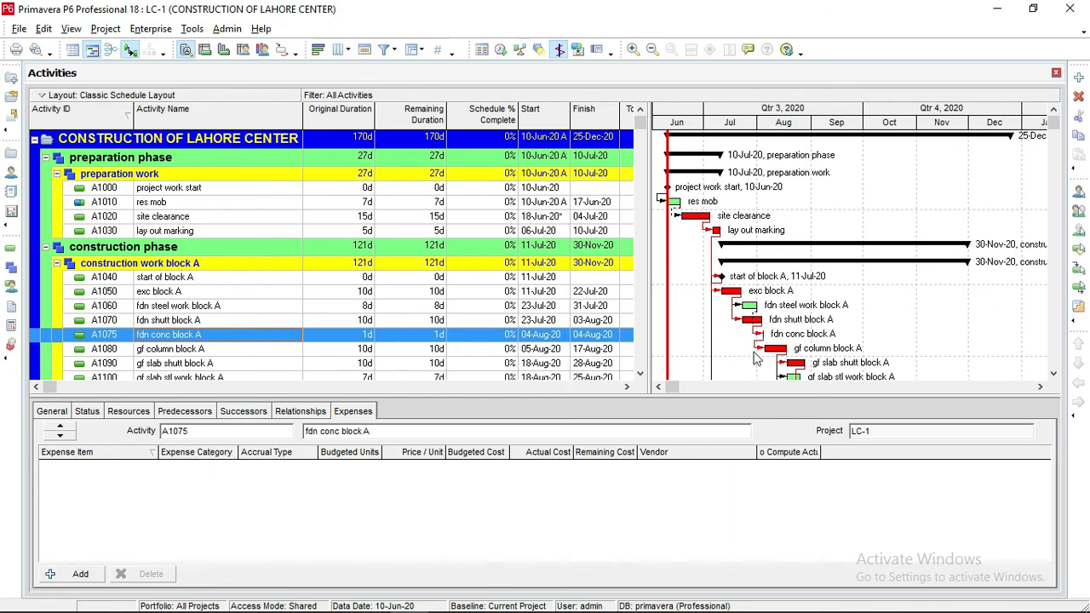
{"action": "left_click_drag", "start_coordinate": [702, 397], "coordinate": [702, 401]}
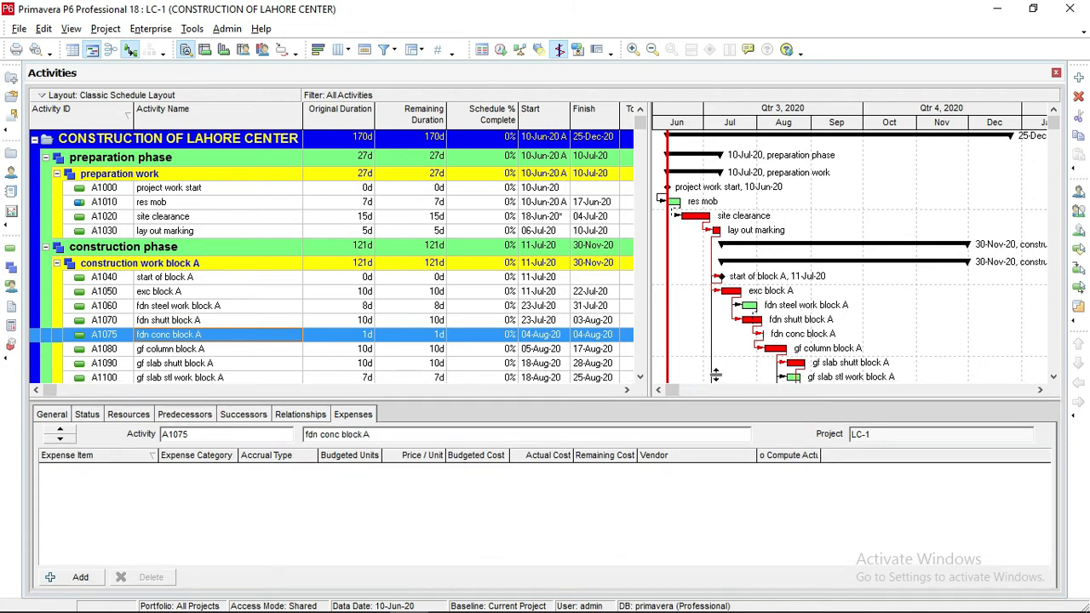
{"action": "right_click", "coordinate": [738, 349]}
{"action": "right_click", "coordinate": [728, 328]}
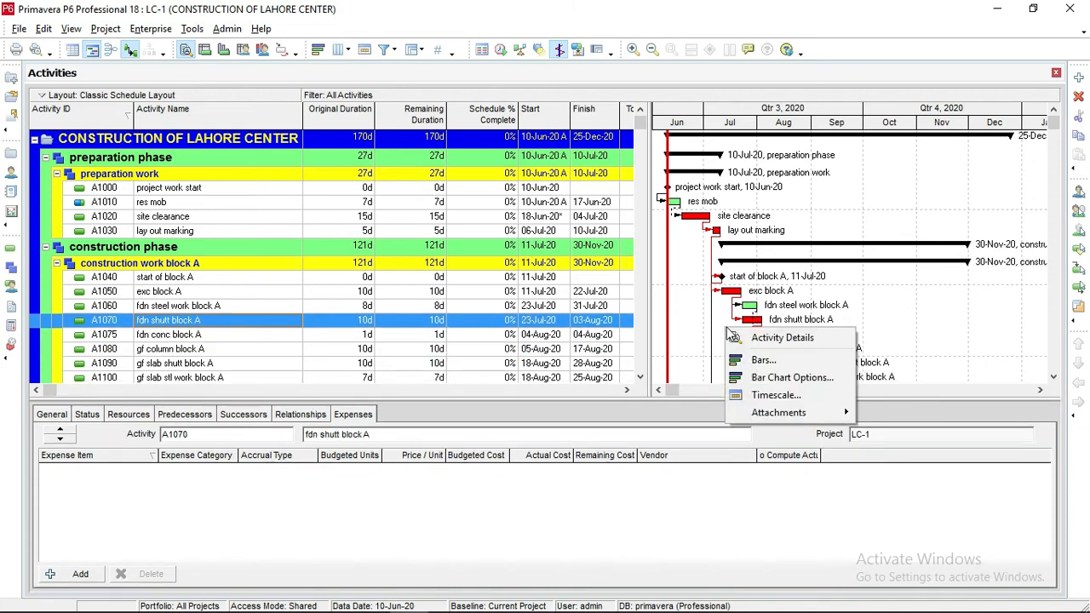
{"action": "left_click", "coordinate": [767, 379]}
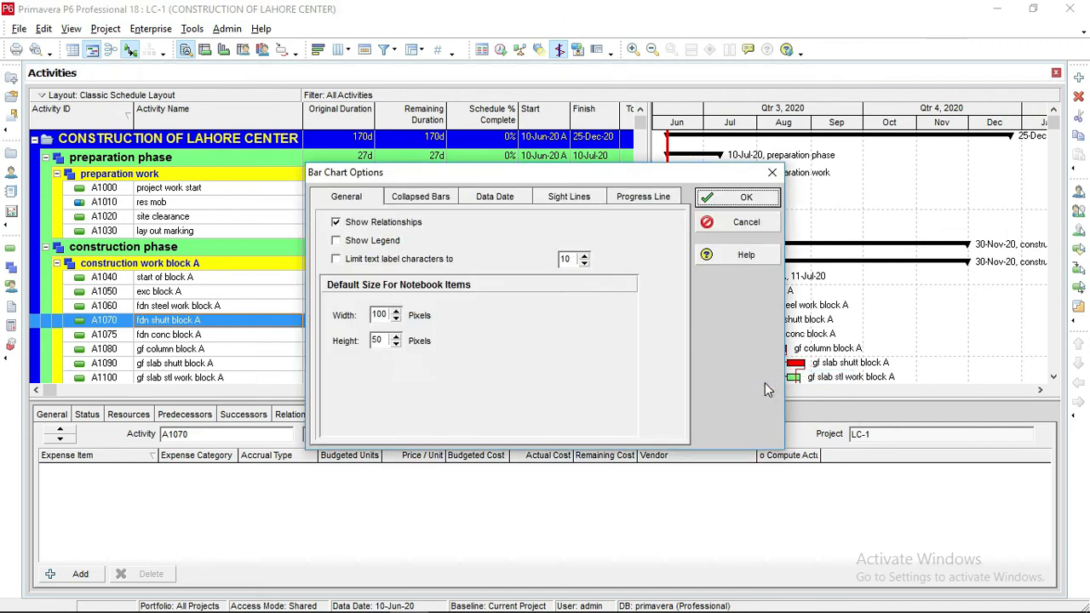
{"action": "left_click", "coordinate": [337, 241]}
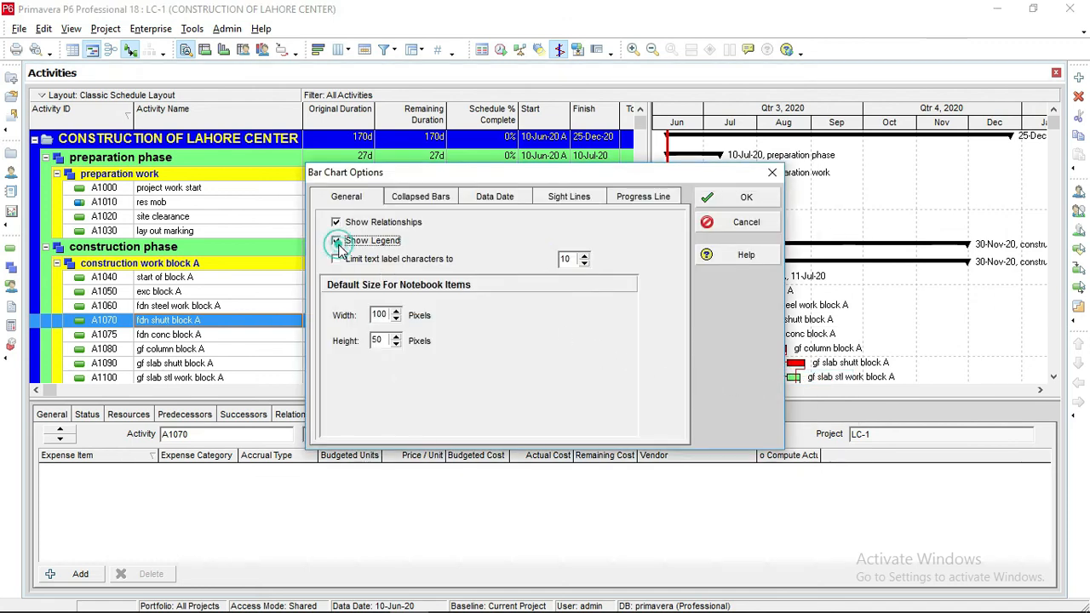
{"action": "left_click", "coordinate": [746, 201]}
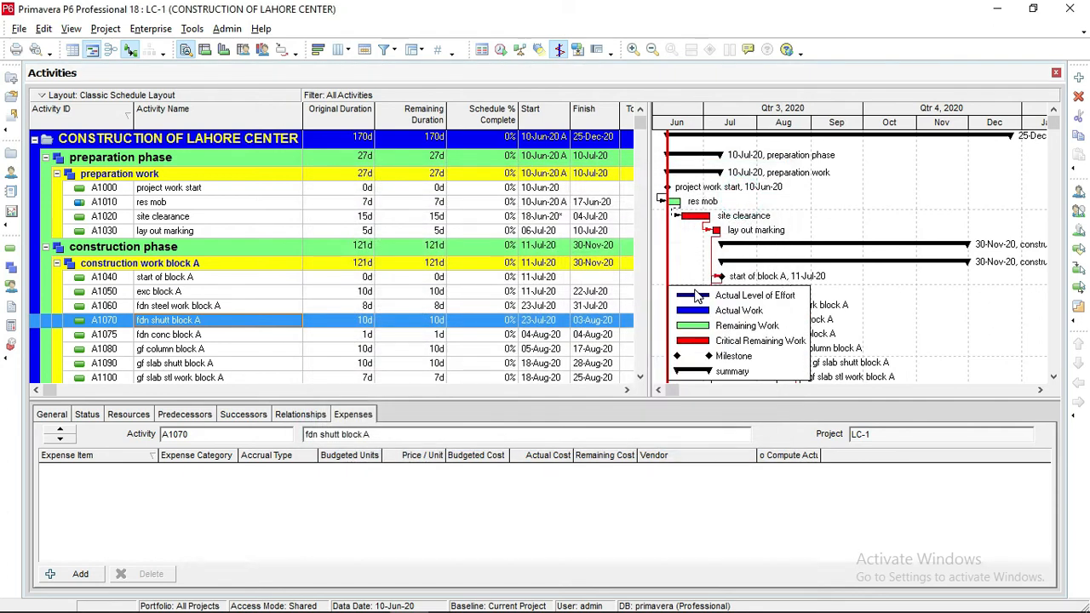
Move the legend to the lower-right corner of the Gantt chart, clear of the activity bars
{"action": "left_click_drag", "start_coordinate": [697, 295], "coordinate": [861, 291]}
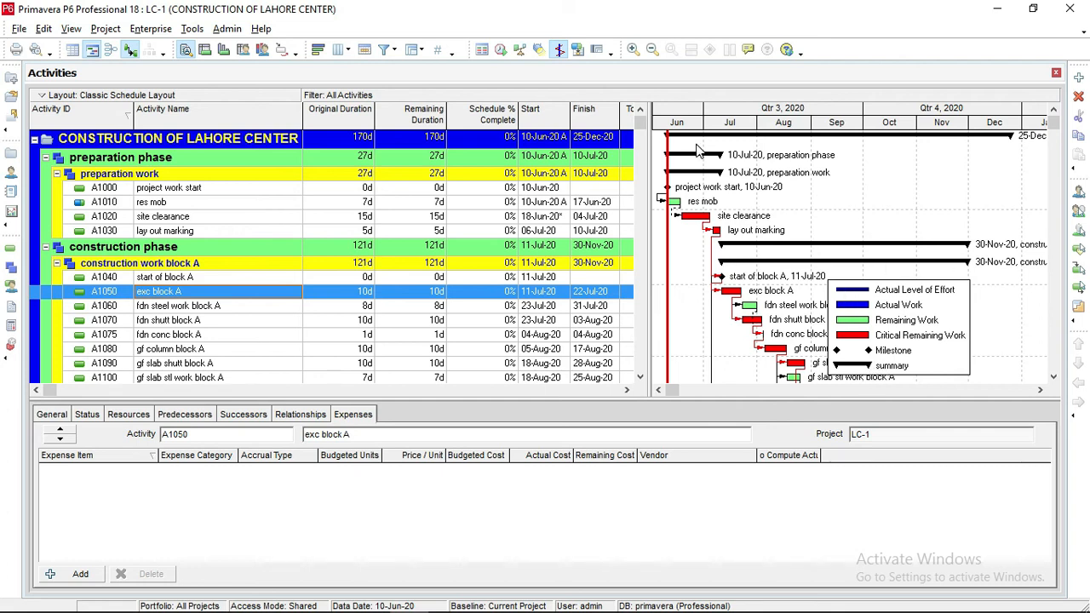
{"action": "left_click_drag", "start_coordinate": [942, 307], "coordinate": [995, 337]}
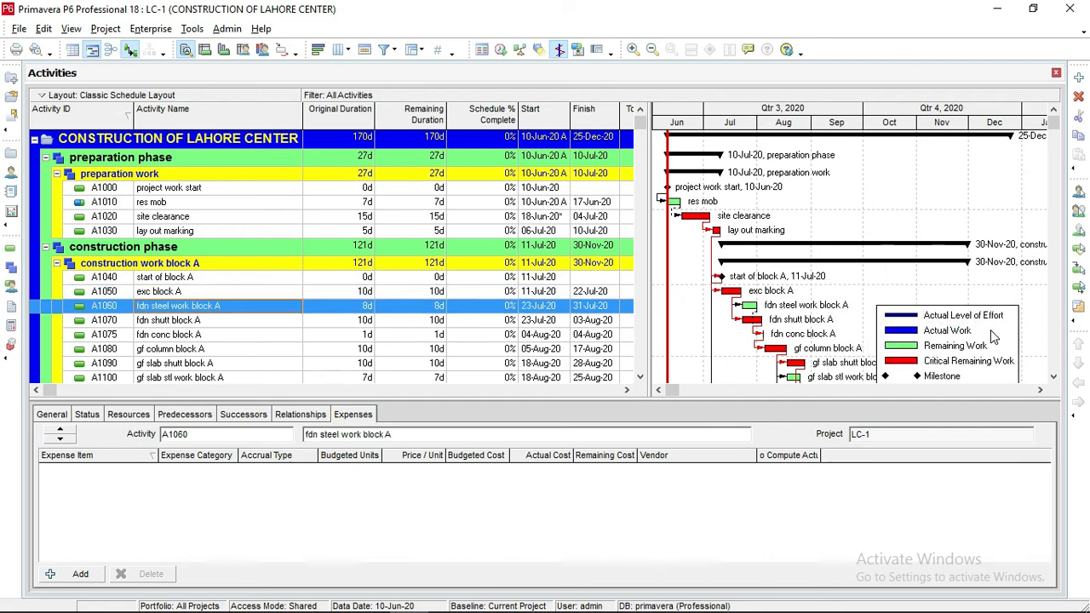
{"action": "left_click_drag", "start_coordinate": [911, 351], "coordinate": [935, 330]}
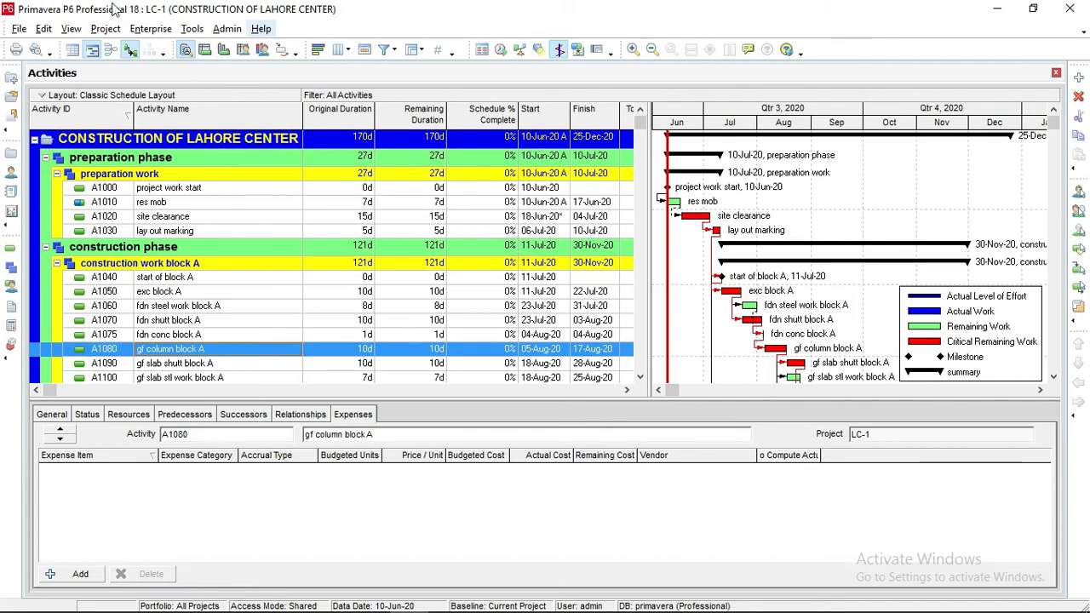
{"action": "left_click", "coordinate": [72, 29]}
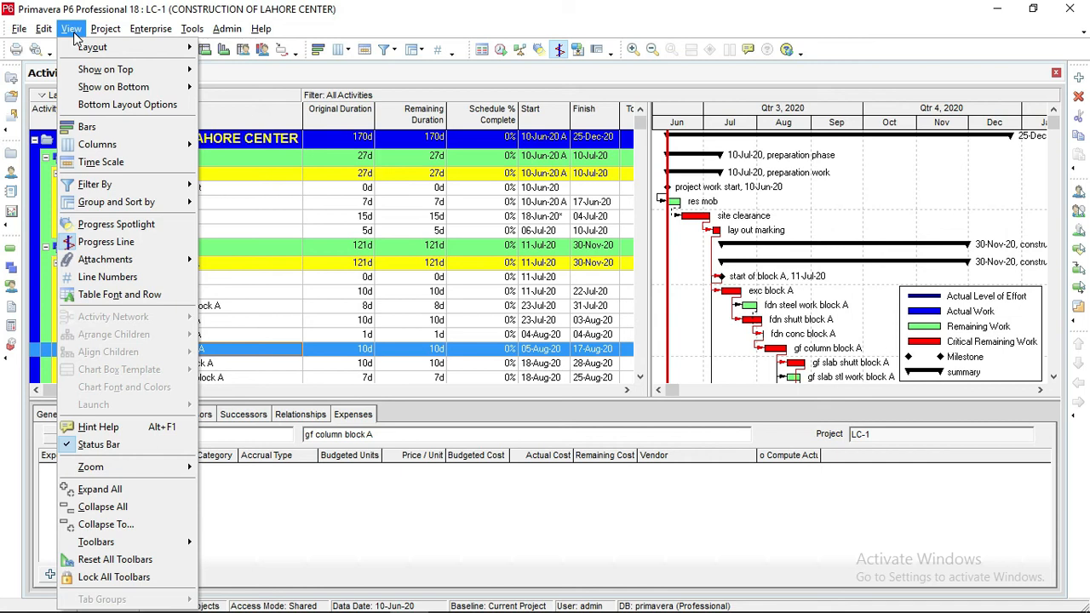
{"action": "left_click", "coordinate": [71, 29]}
{"action": "left_click", "coordinate": [71, 29]}
{"action": "mouse_move", "coordinate": [105, 29]}
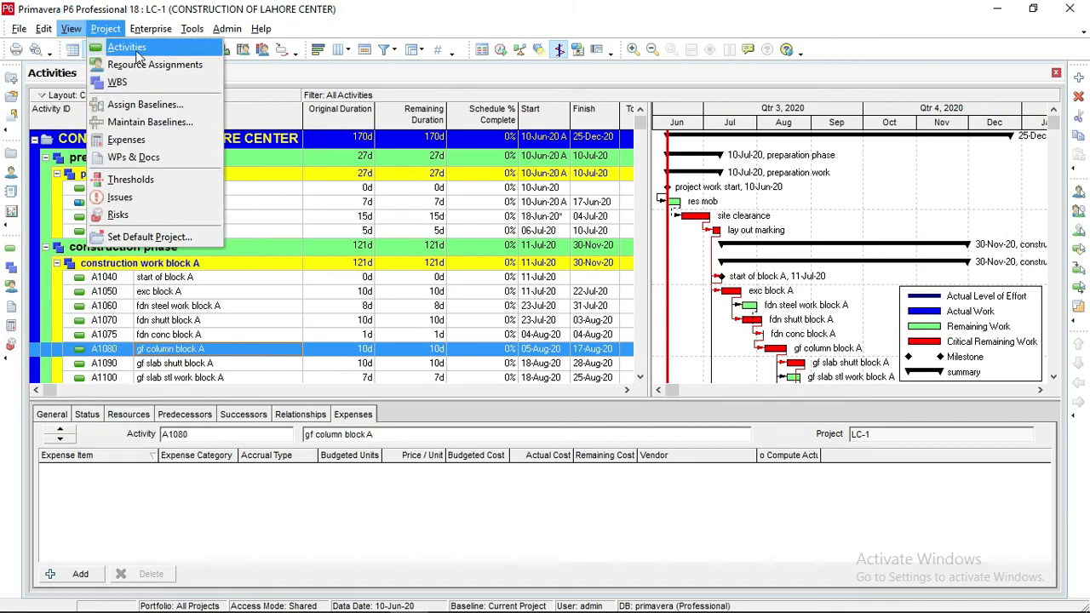
{"action": "mouse_move", "coordinate": [62, 32]}
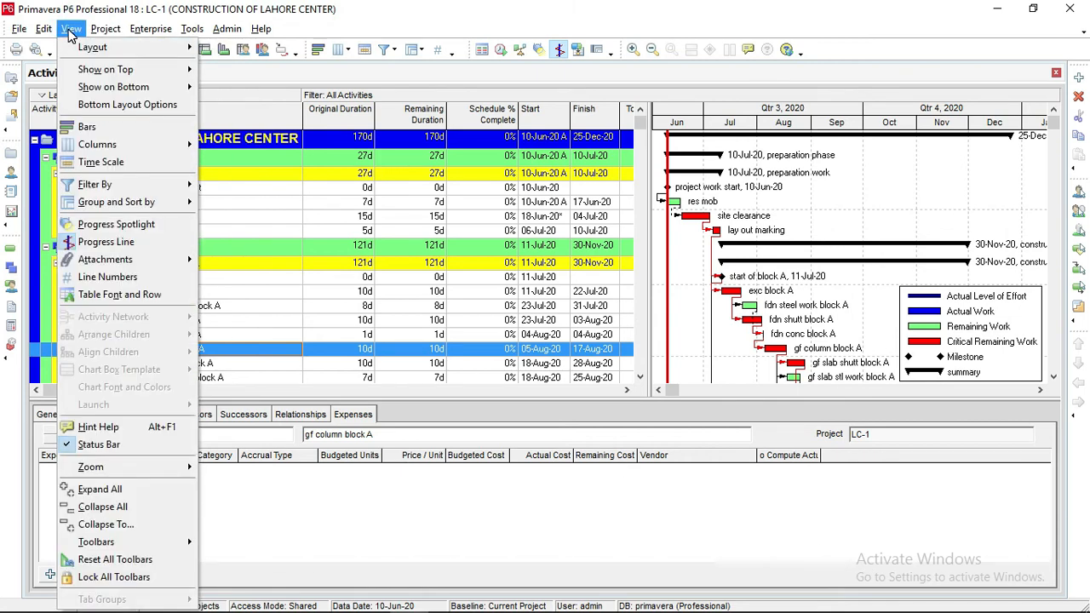
Show the Activity Usage Spreadsheet in the top layout and look through the cost rows of the block A activities
{"action": "mouse_move", "coordinate": [91, 49]}
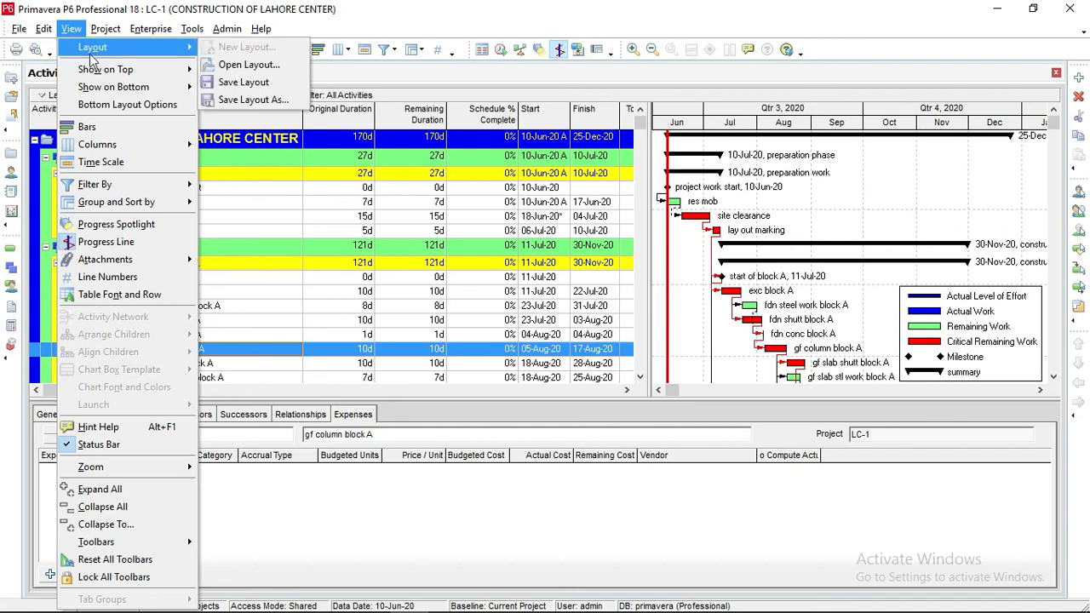
{"action": "mouse_move", "coordinate": [109, 71]}
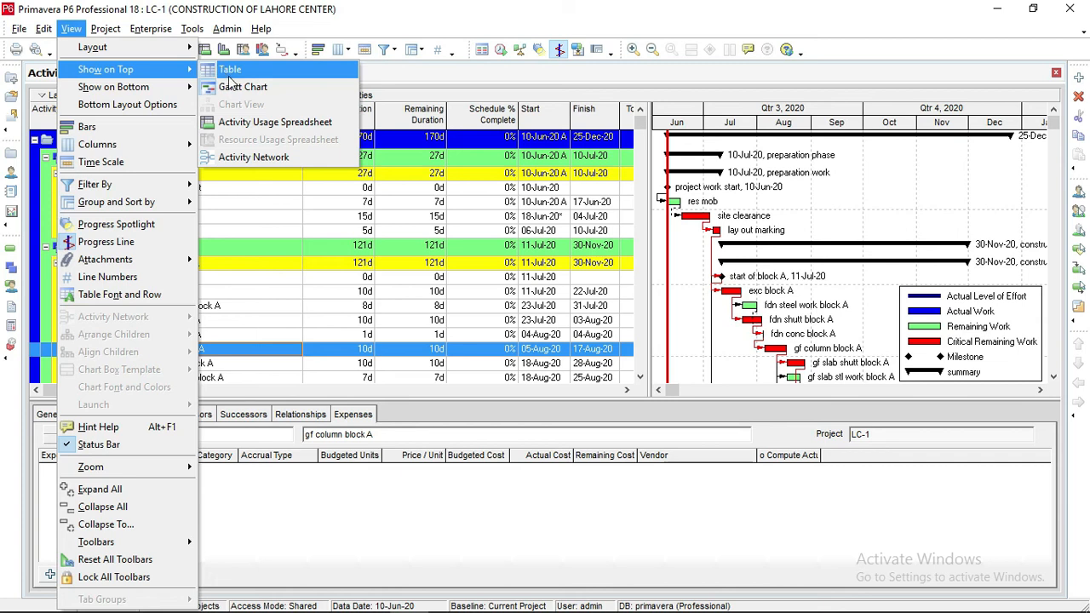
{"action": "left_click", "coordinate": [251, 124]}
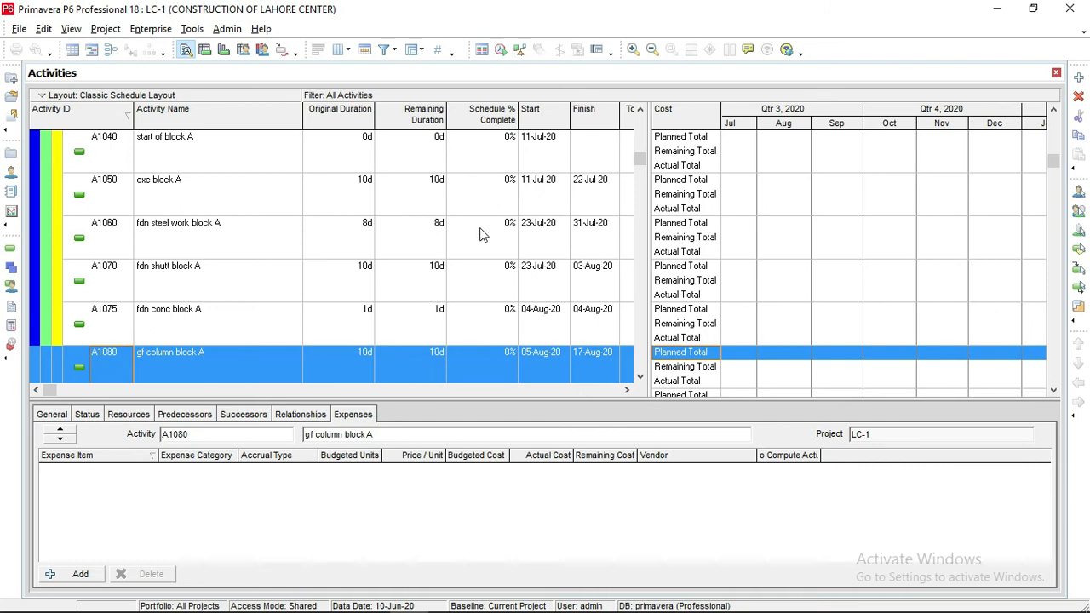
{"action": "mouse_move", "coordinate": [640, 156]}
{"action": "left_mouse_down"}
{"action": "mouse_move", "coordinate": [639, 119]}
{"action": "mouse_move", "coordinate": [639, 365]}
{"action": "mouse_move", "coordinate": [647, 165]}
{"action": "left_mouse_up"}
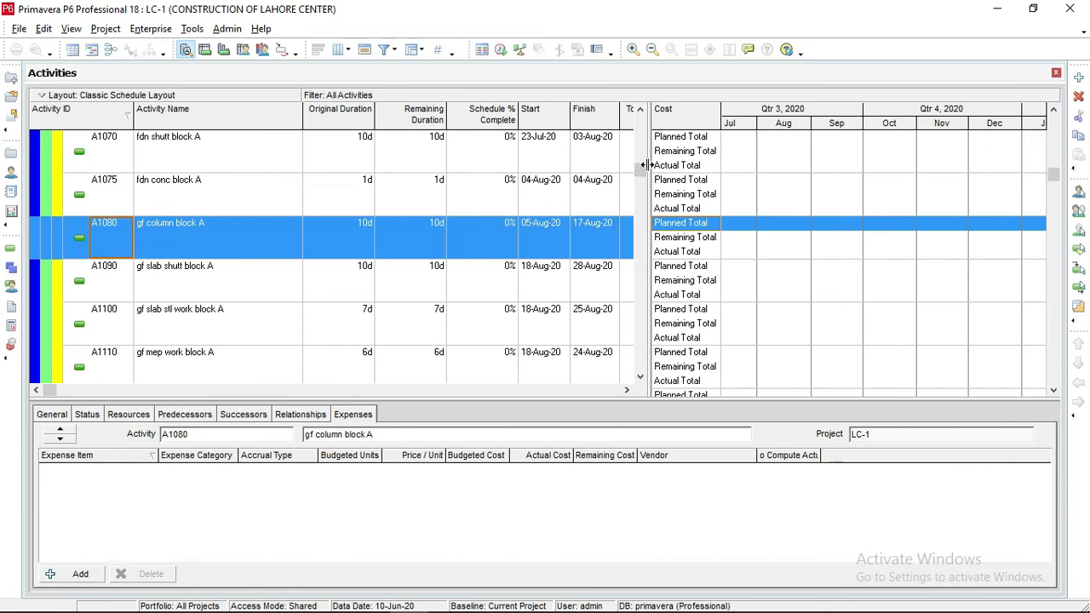
{"action": "left_click", "coordinate": [631, 166]}
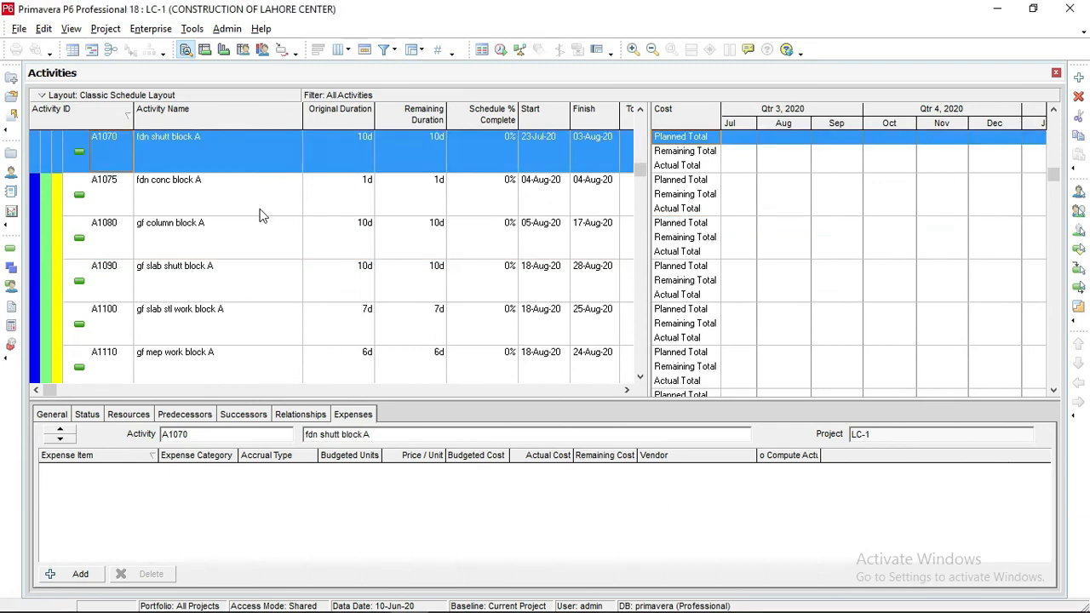
Switch the top layout to the activity table alone, then show the Gantt Chart beside it again
{"action": "left_click", "coordinate": [73, 33]}
{"action": "mouse_move", "coordinate": [115, 70]}
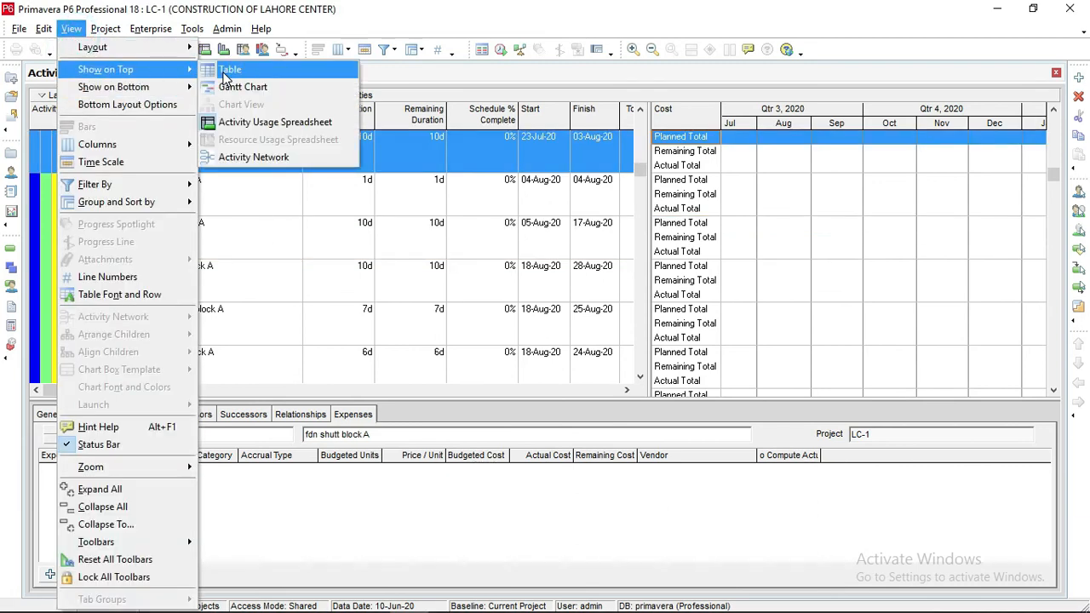
{"action": "left_click", "coordinate": [228, 70]}
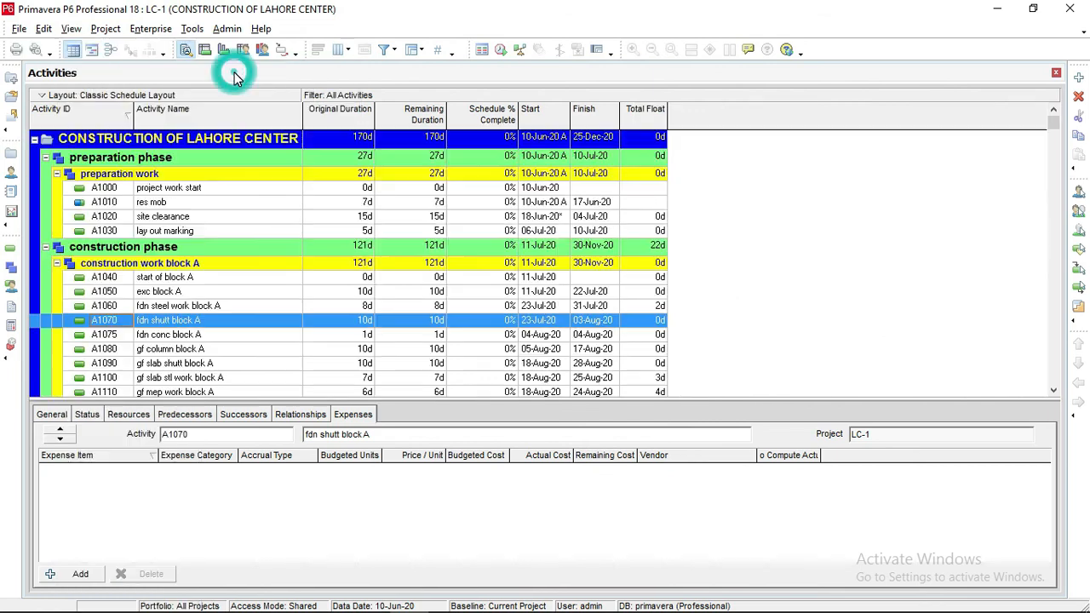
{"action": "left_click", "coordinate": [73, 34]}
{"action": "mouse_move", "coordinate": [184, 72]}
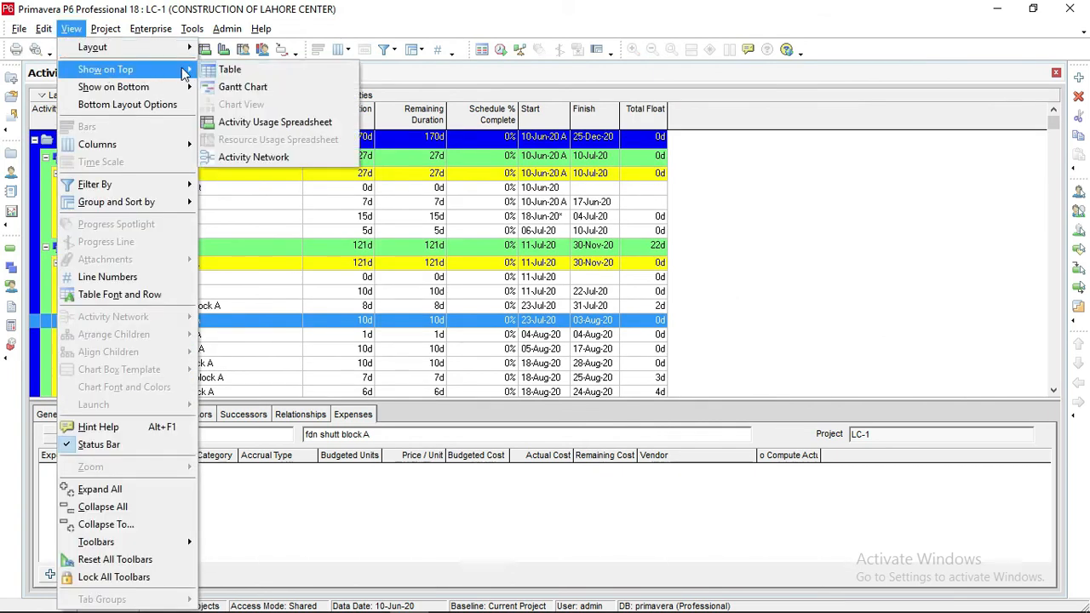
{"action": "left_click", "coordinate": [232, 86]}
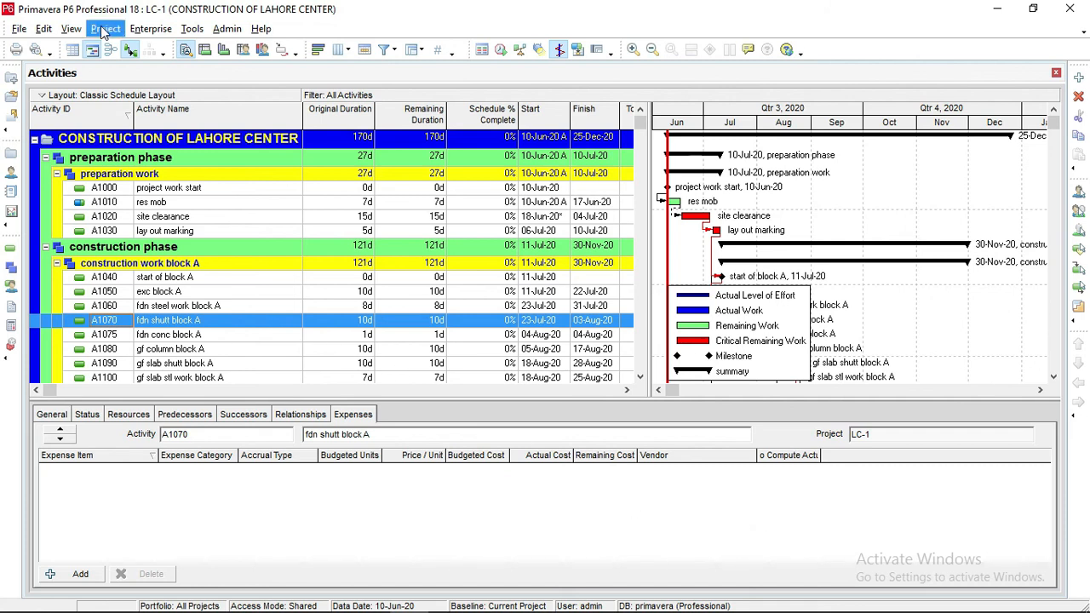
Show the Resource Usage Spreadsheet in the bottom layout beneath the Gantt chart
{"action": "left_click", "coordinate": [77, 30]}
{"action": "mouse_move", "coordinate": [108, 73]}
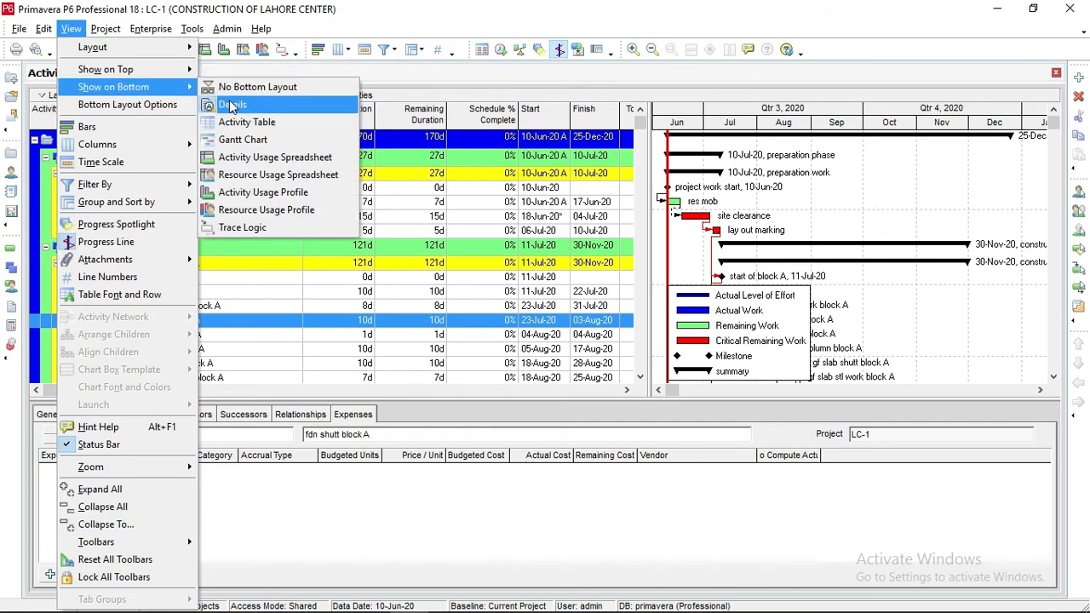
{"action": "left_click", "coordinate": [259, 175]}
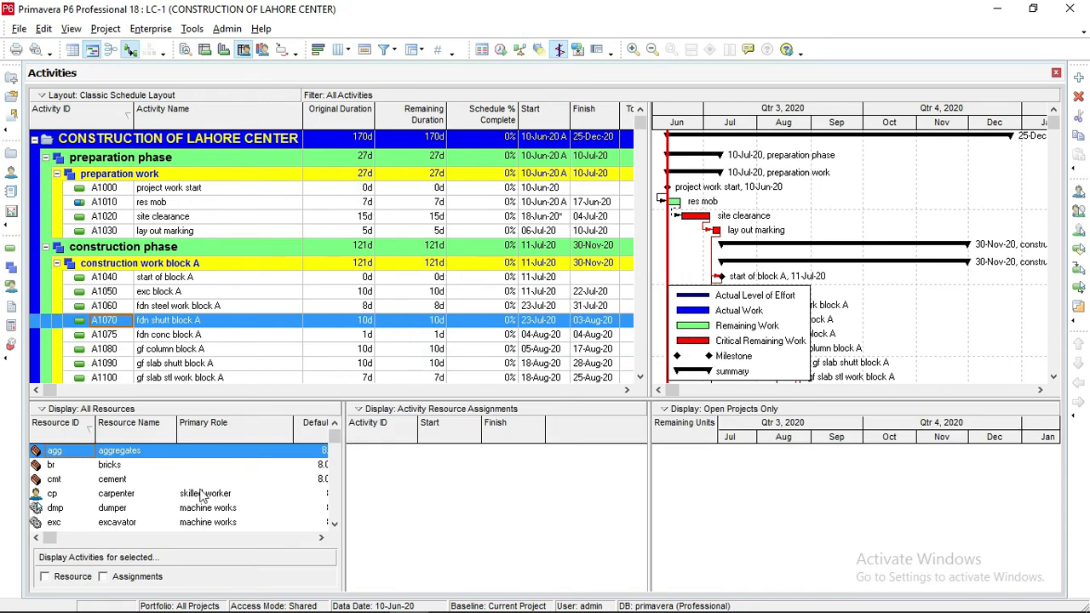
Check the activity assignments and remaining units of bricks, cement, carpenter, excavator and dumper in the resource list
{"action": "left_click", "coordinate": [112, 466]}
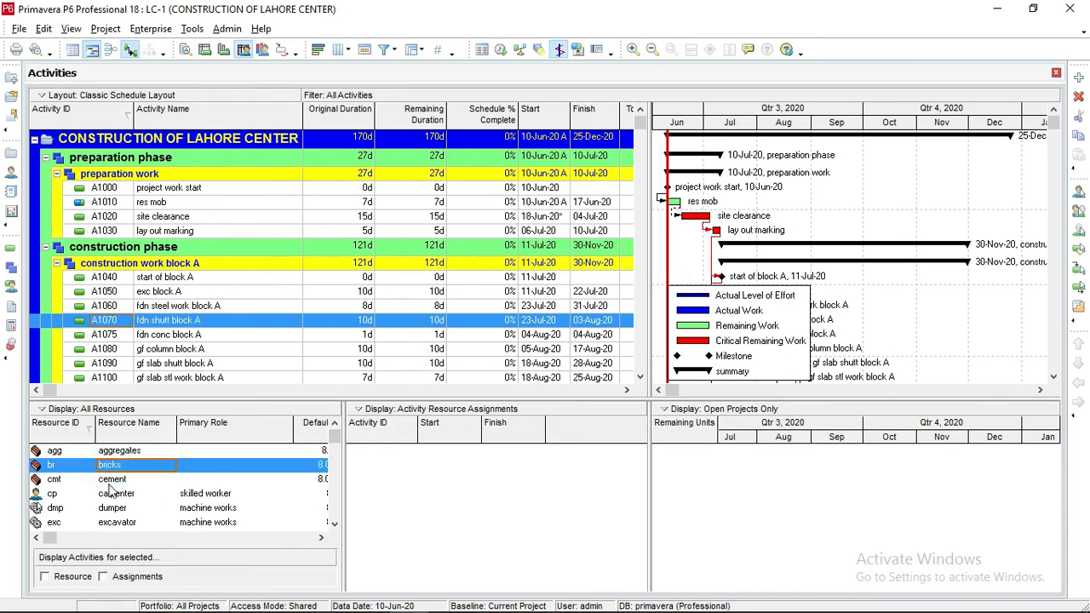
{"action": "left_click", "coordinate": [114, 480]}
{"action": "left_click", "coordinate": [117, 495]}
{"action": "left_click", "coordinate": [113, 509]}
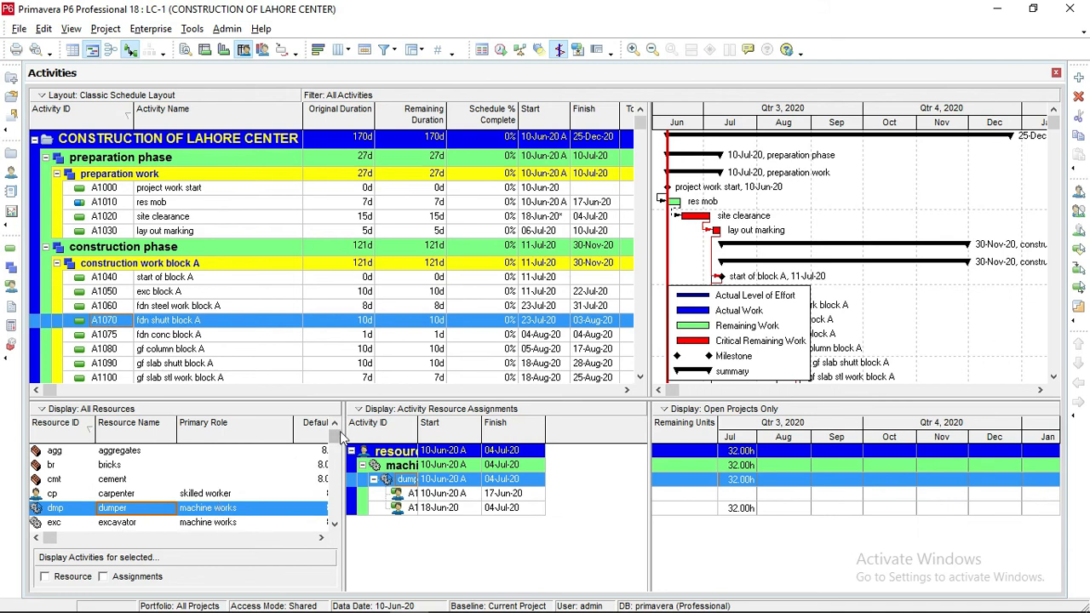
{"action": "scroll", "coordinate": [188, 486], "scroll_direction": "down", "scroll_amount": 2}
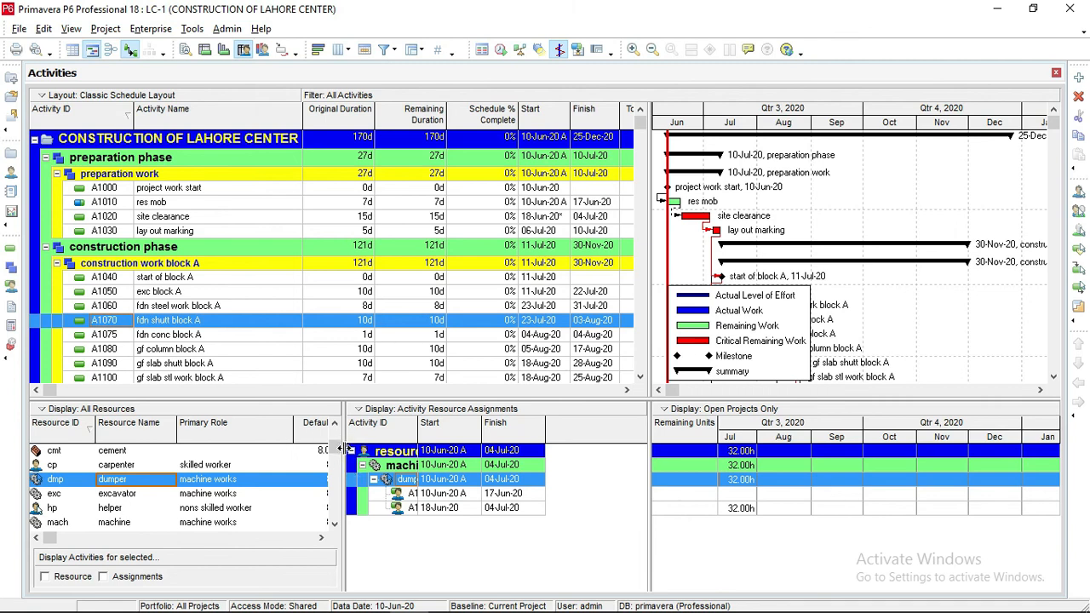
{"action": "left_click", "coordinate": [113, 495]}
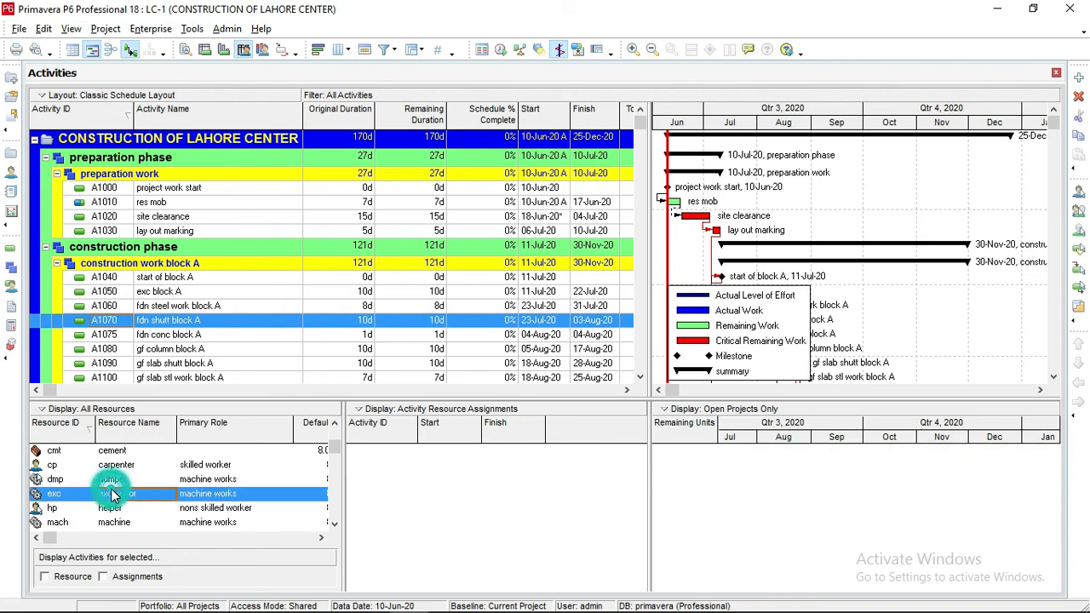
{"action": "left_click", "coordinate": [100, 469]}
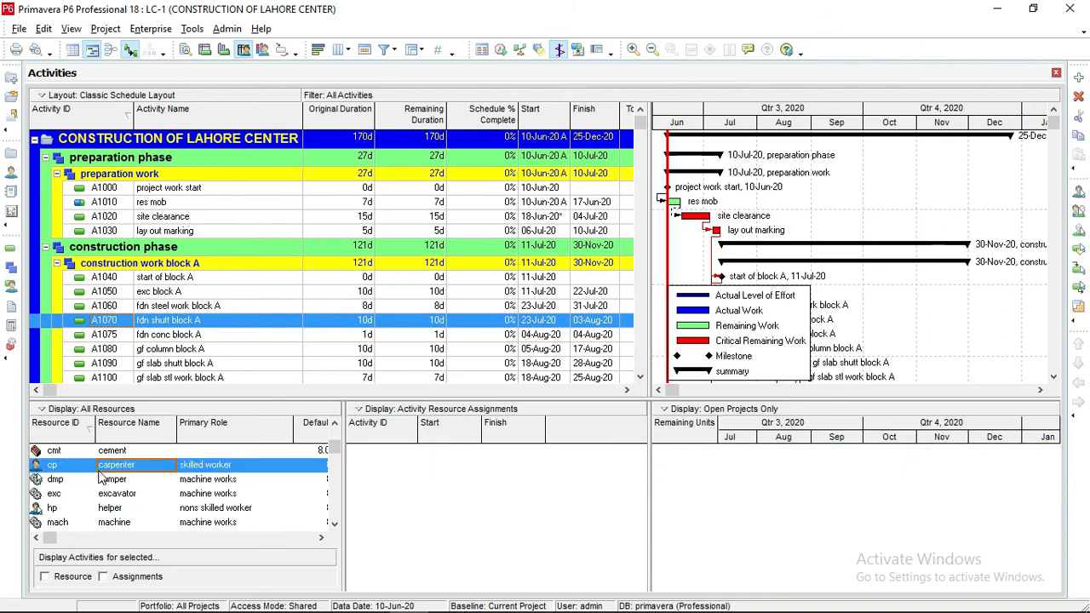
{"action": "left_click", "coordinate": [101, 478]}
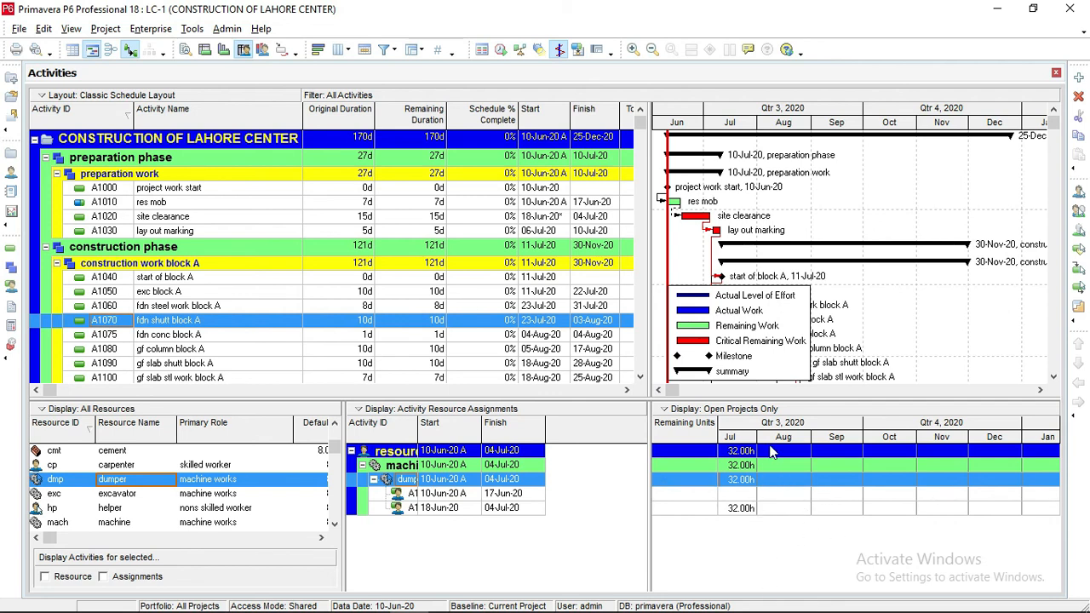
Look over the display options of the remaining units spreadsheet and the Activity Resource Assignments, then close them
{"action": "right_click", "coordinate": [810, 410]}
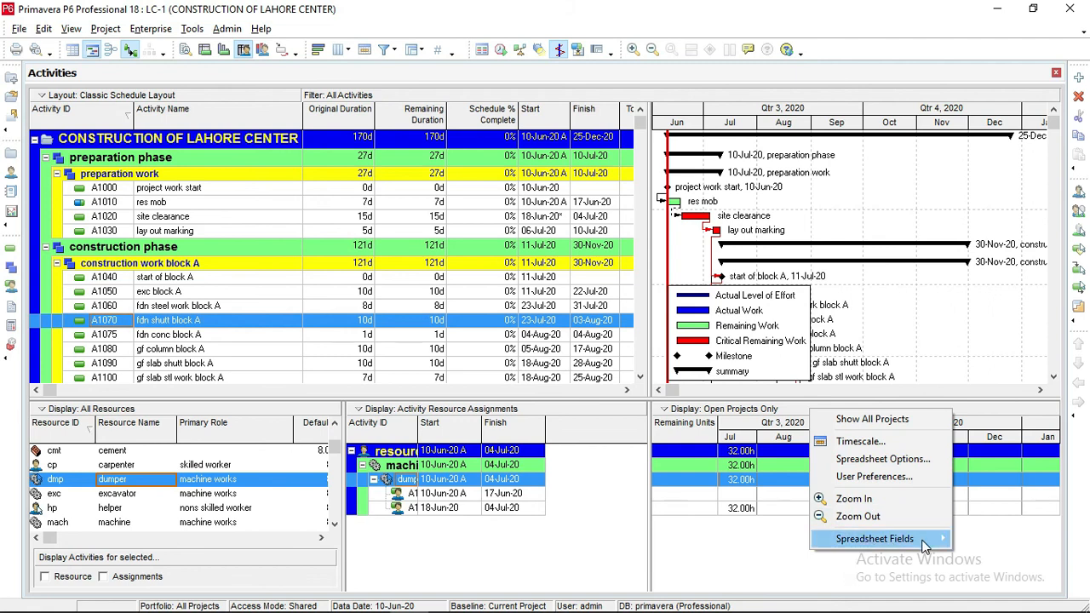
{"action": "mouse_move", "coordinate": [926, 545]}
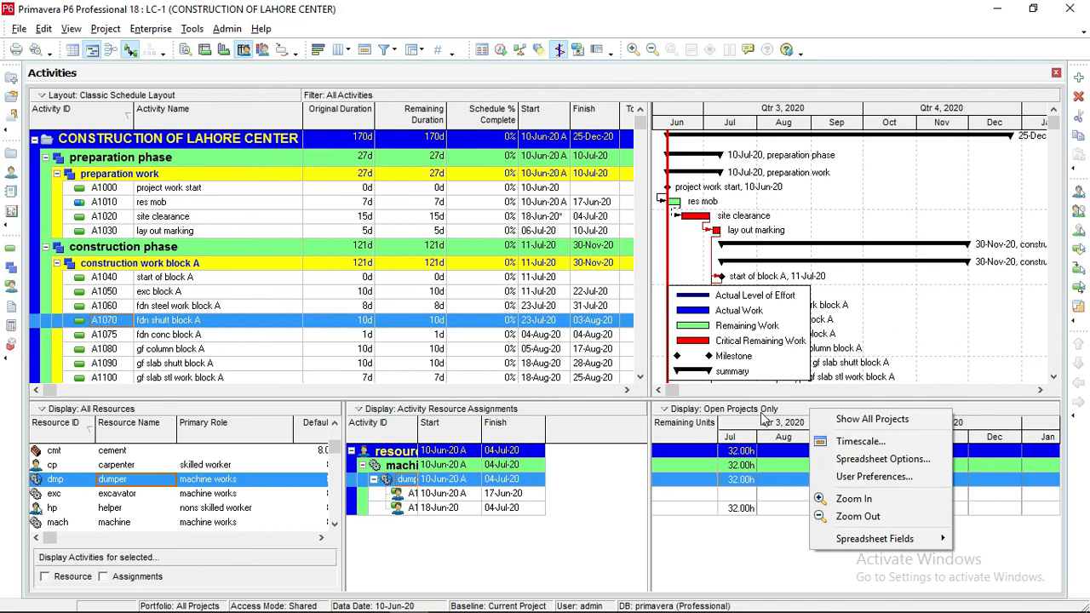
{"action": "left_click", "coordinate": [596, 409]}
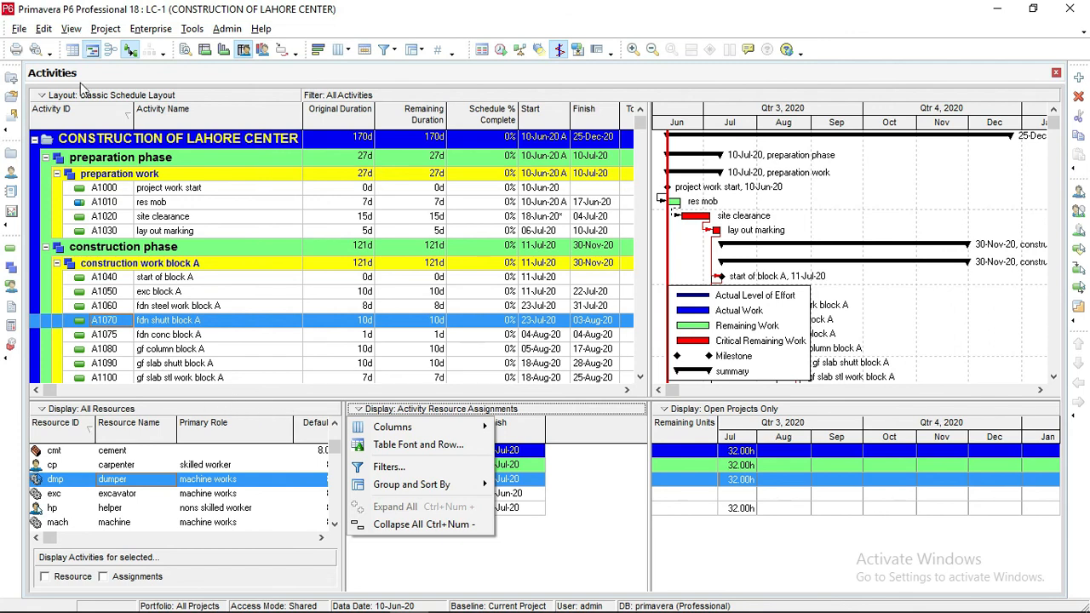
{"action": "left_click", "coordinate": [118, 497]}
Display the helper resource's assignments and widen the Activity ID column until the activity IDs are fully readable
{"action": "left_click", "coordinate": [120, 495]}
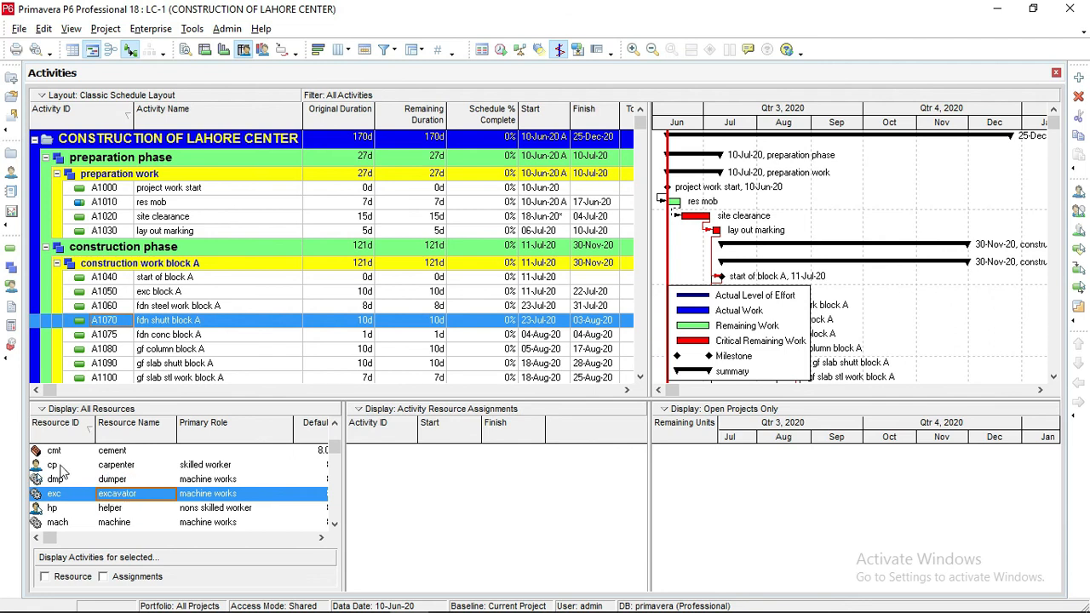
{"action": "left_click", "coordinate": [102, 509]}
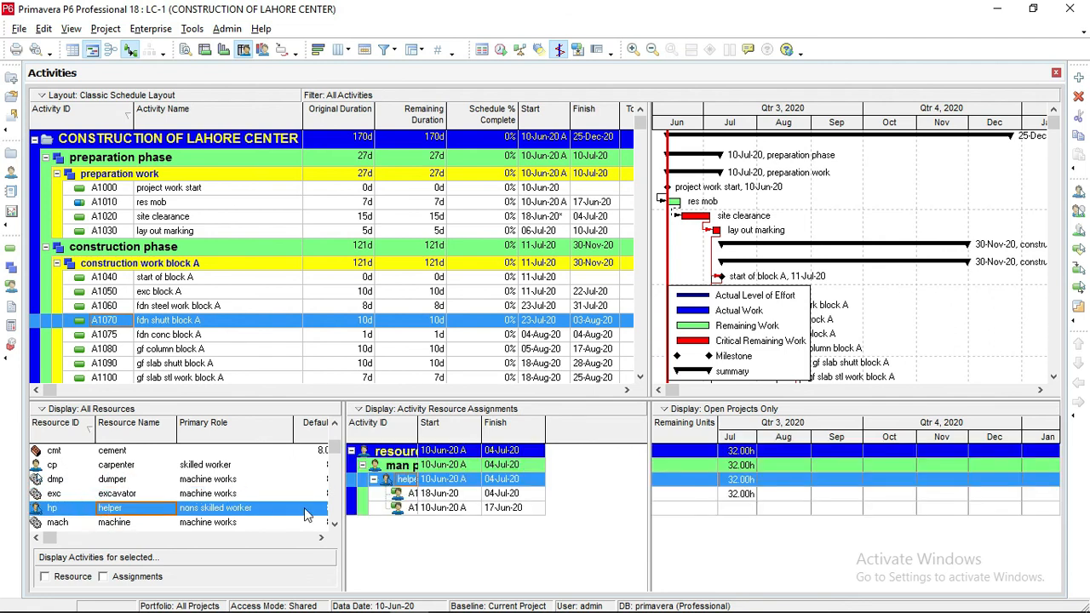
{"action": "left_click", "coordinate": [460, 494]}
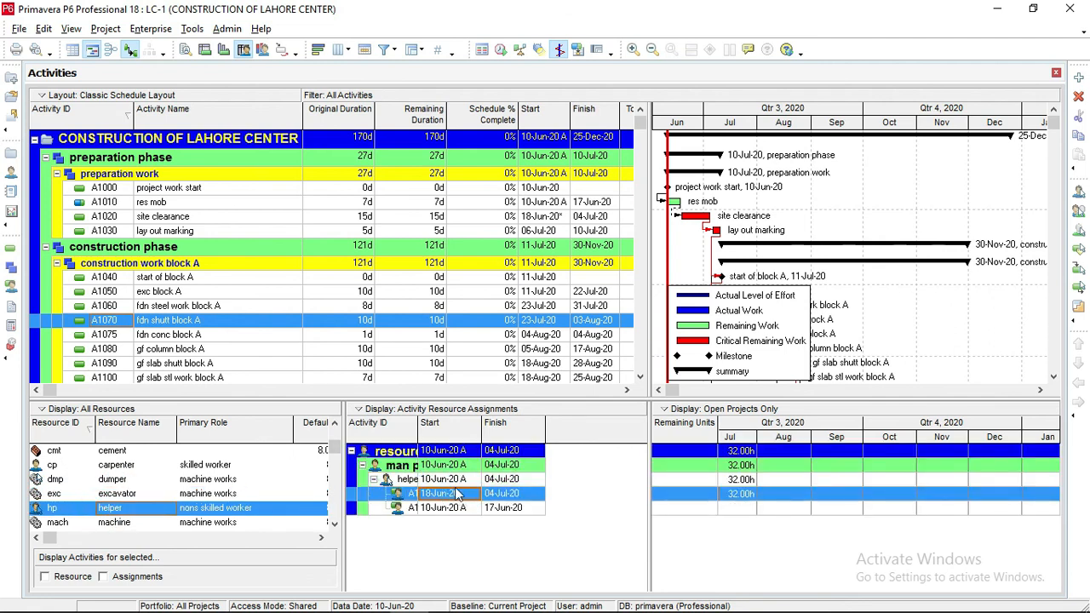
{"action": "left_click", "coordinate": [448, 480]}
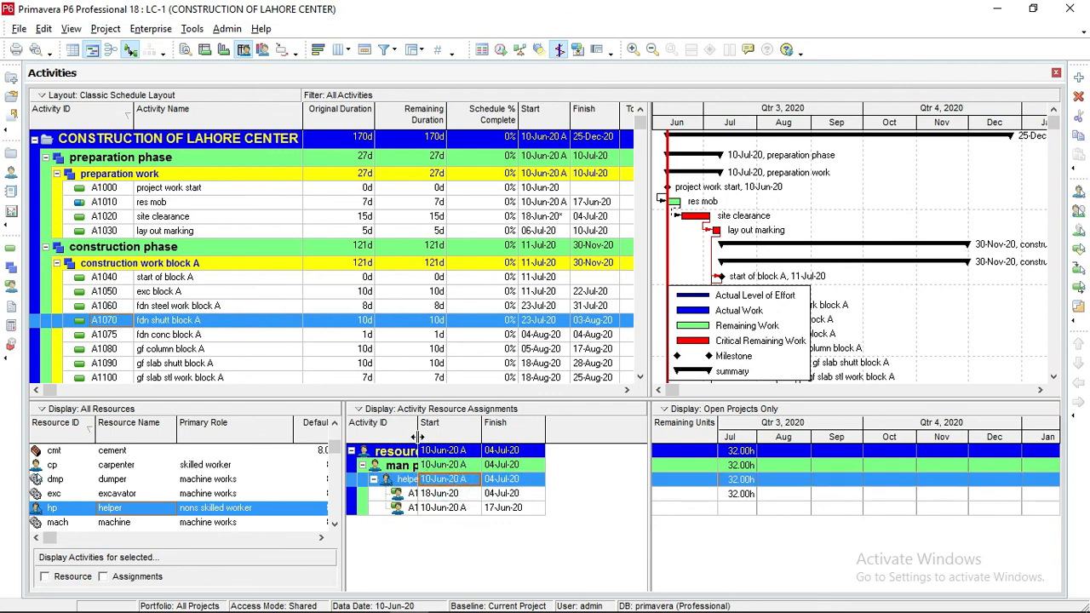
{"action": "left_click_drag", "start_coordinate": [418, 436], "coordinate": [459, 437]}
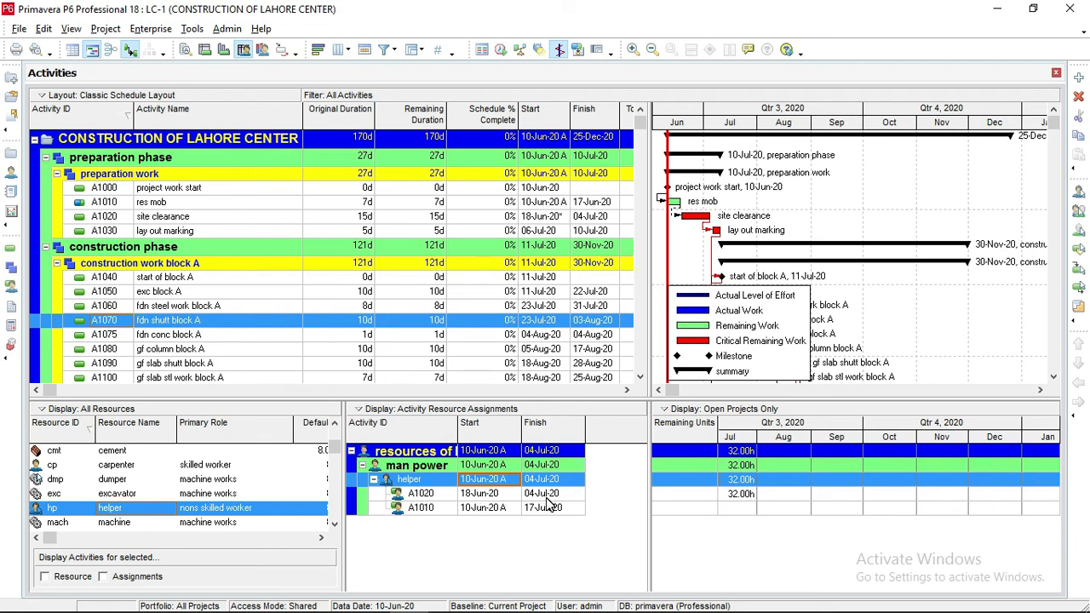
{"action": "left_click", "coordinate": [438, 511]}
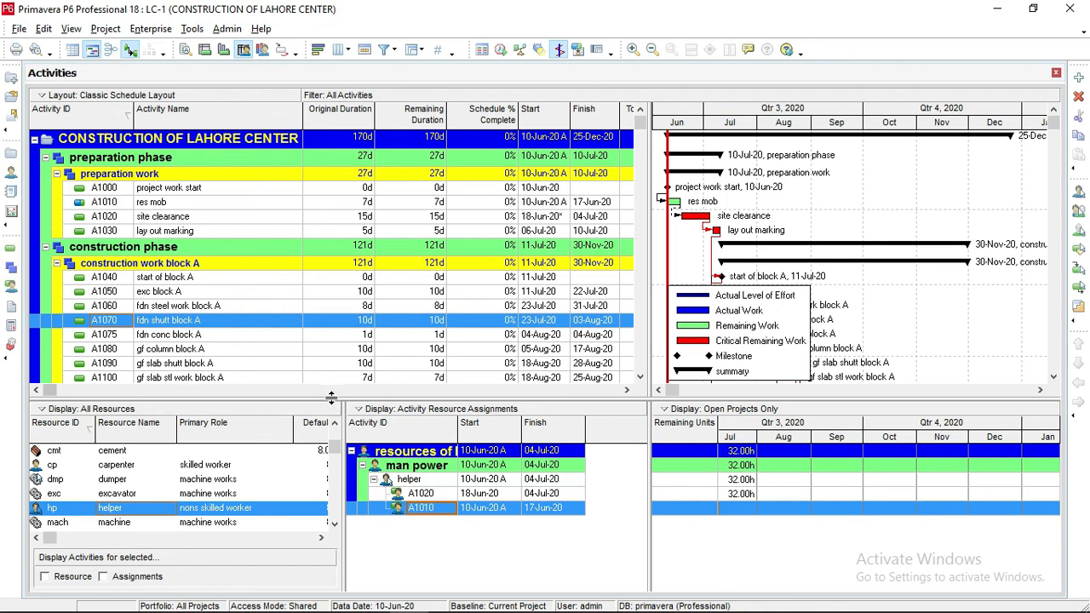
{"action": "left_click_drag", "start_coordinate": [332, 398], "coordinate": [331, 394]}
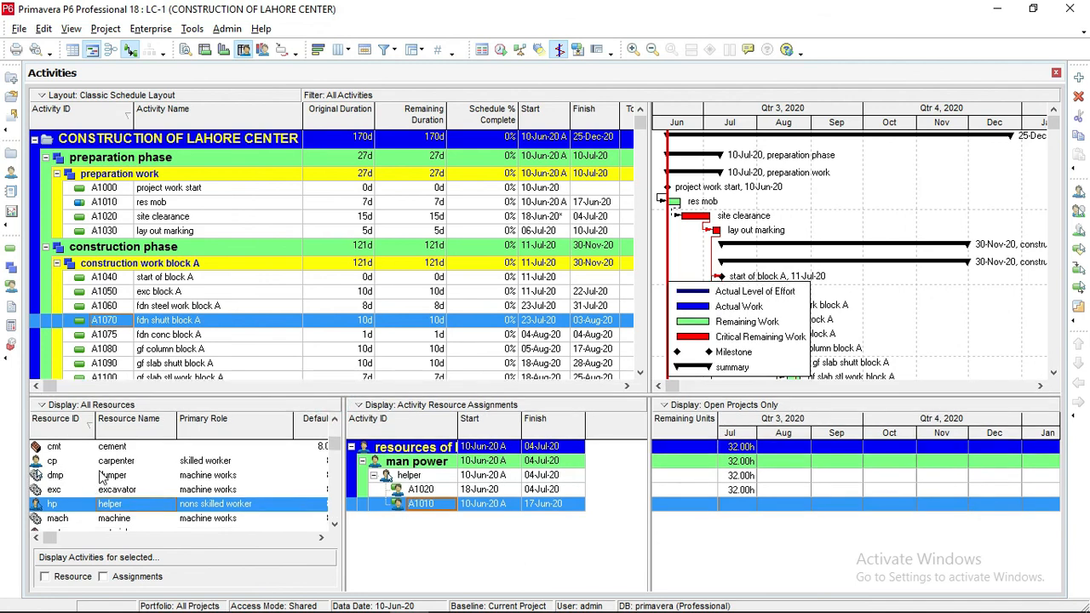
Review the dumper, excavator and helper resources and browse the rest of the resource list
{"action": "left_click", "coordinate": [99, 476]}
{"action": "left_click", "coordinate": [103, 489]}
{"action": "left_click", "coordinate": [118, 506]}
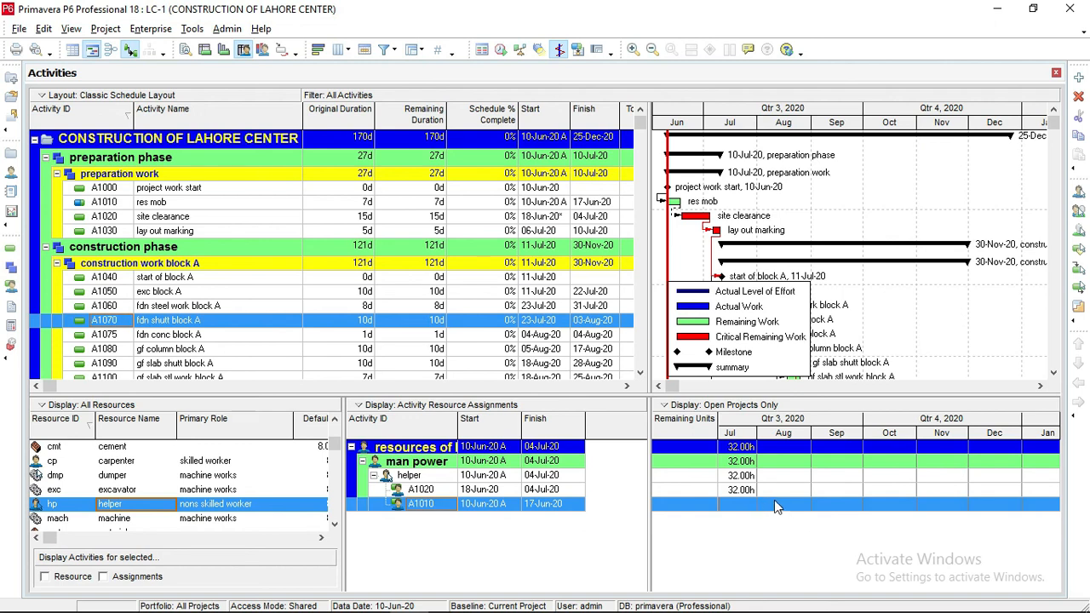
{"action": "left_click", "coordinate": [334, 475]}
{"action": "left_click", "coordinate": [334, 490]}
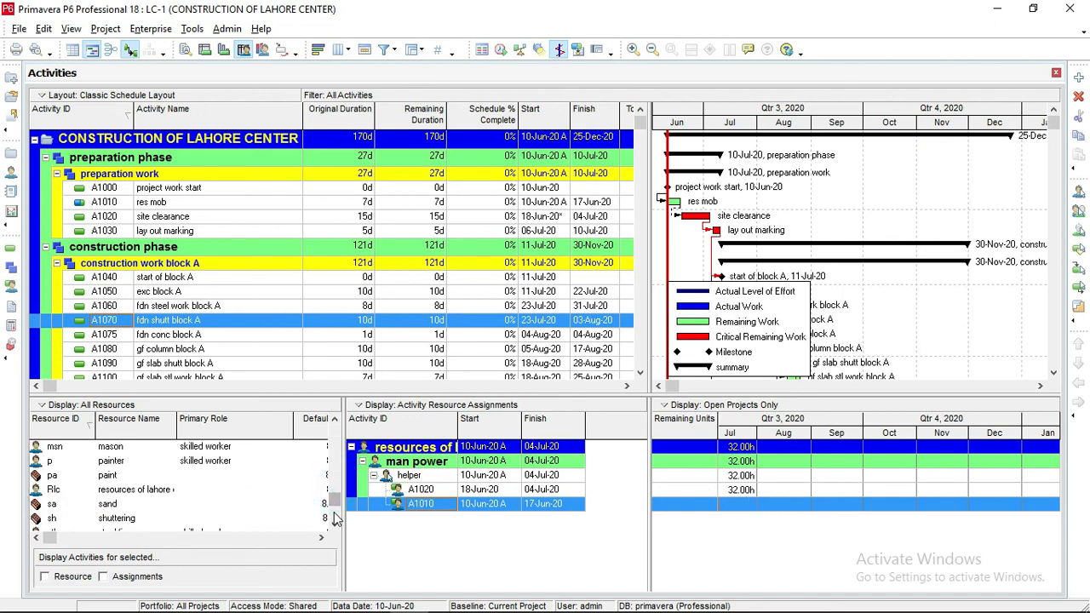
{"action": "left_click", "coordinate": [335, 498]}
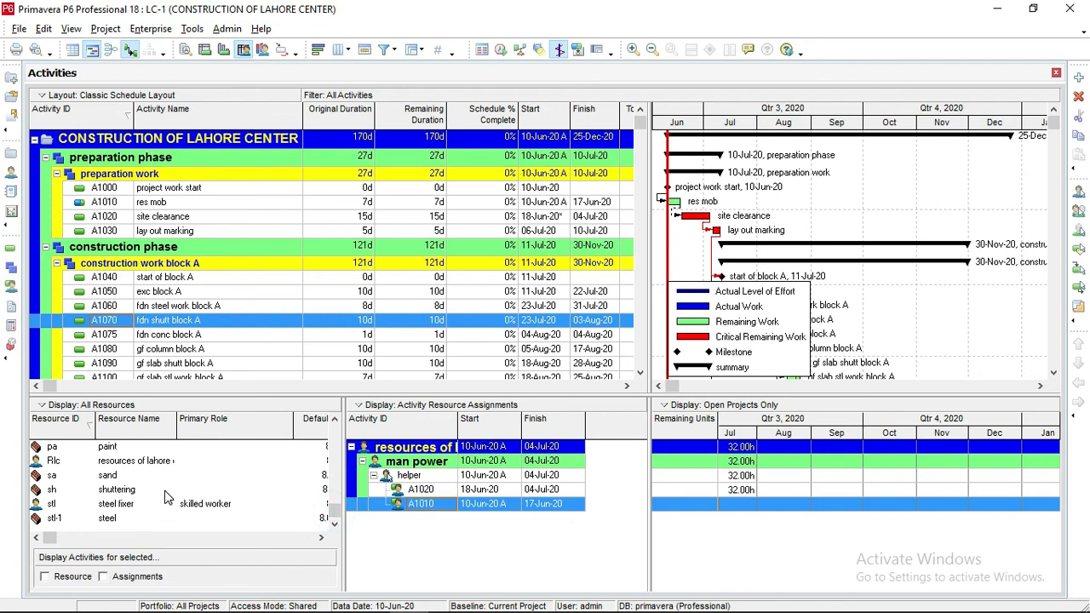
{"action": "scroll", "coordinate": [168, 497], "scroll_direction": "up", "scroll_amount": 5}
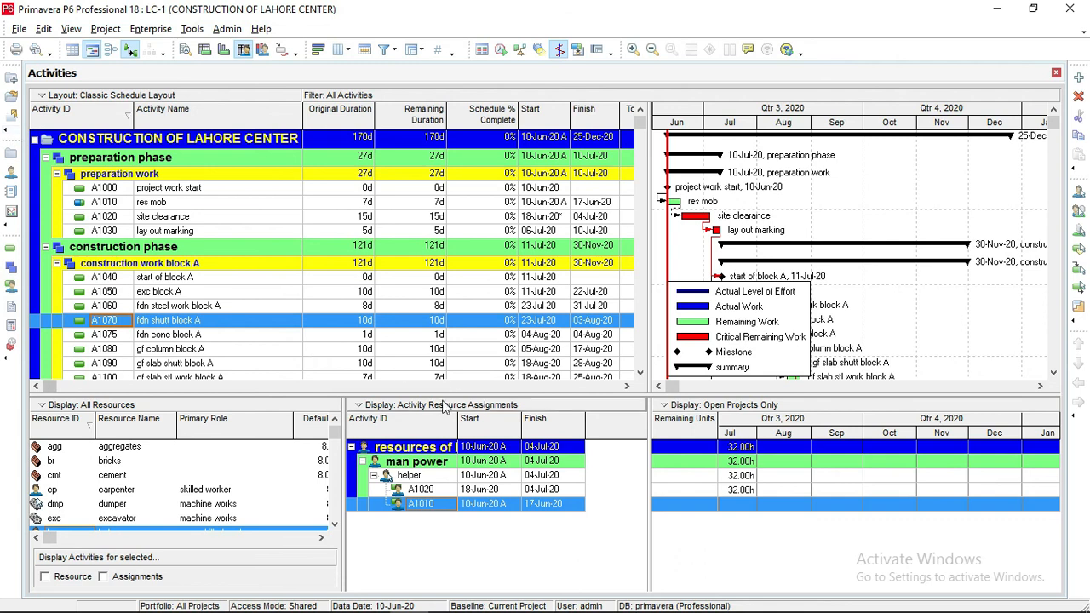
Show the activity Details in the bottom layout again and display the expenses of the res mob activity
{"action": "left_click", "coordinate": [73, 30]}
{"action": "mouse_move", "coordinate": [111, 88]}
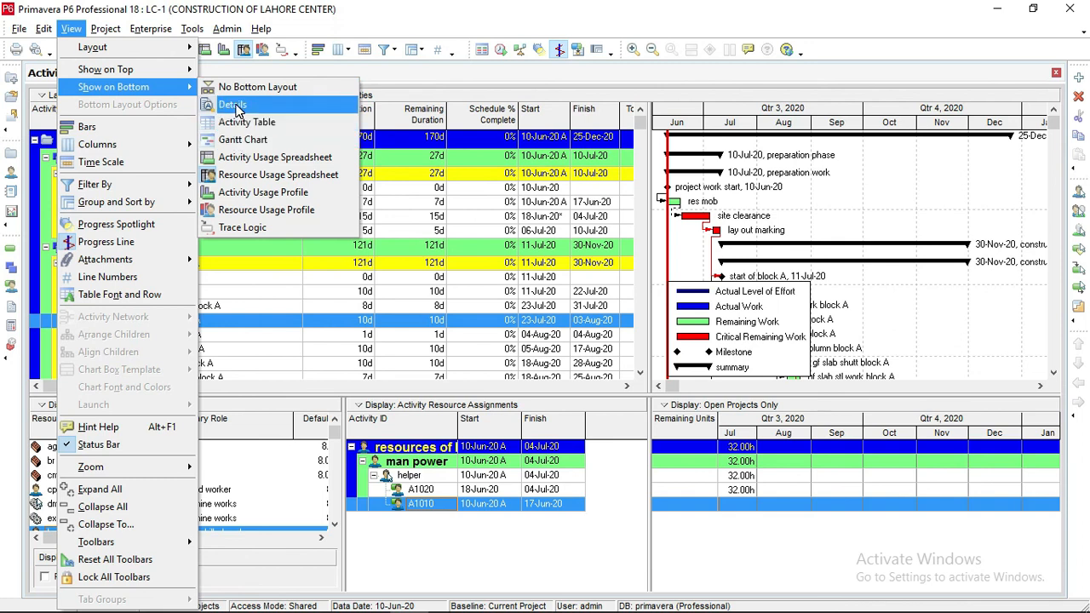
{"action": "left_click", "coordinate": [233, 105]}
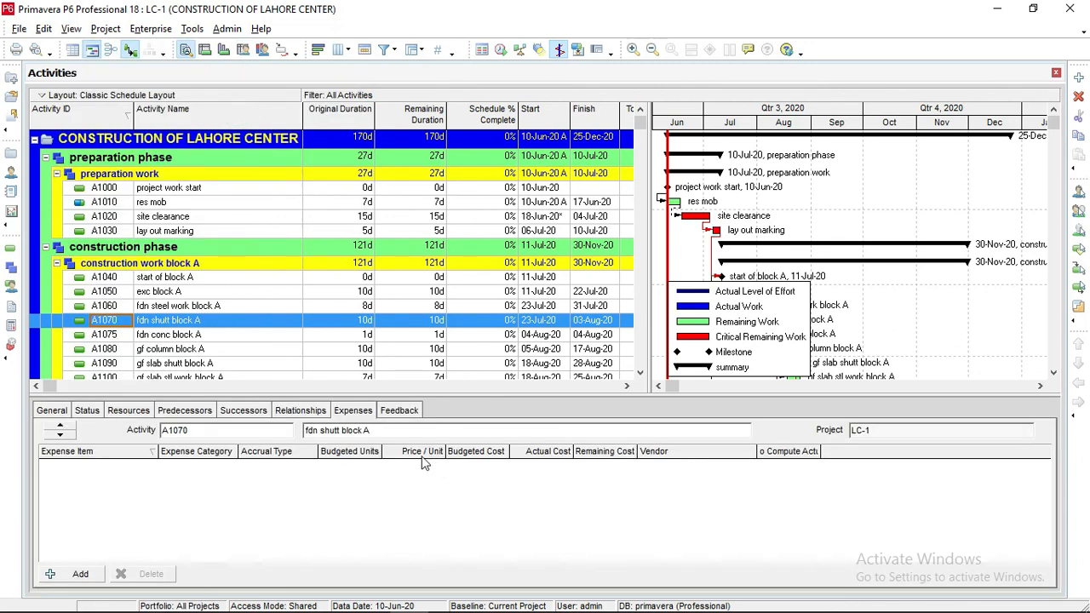
{"action": "left_click", "coordinate": [189, 202]}
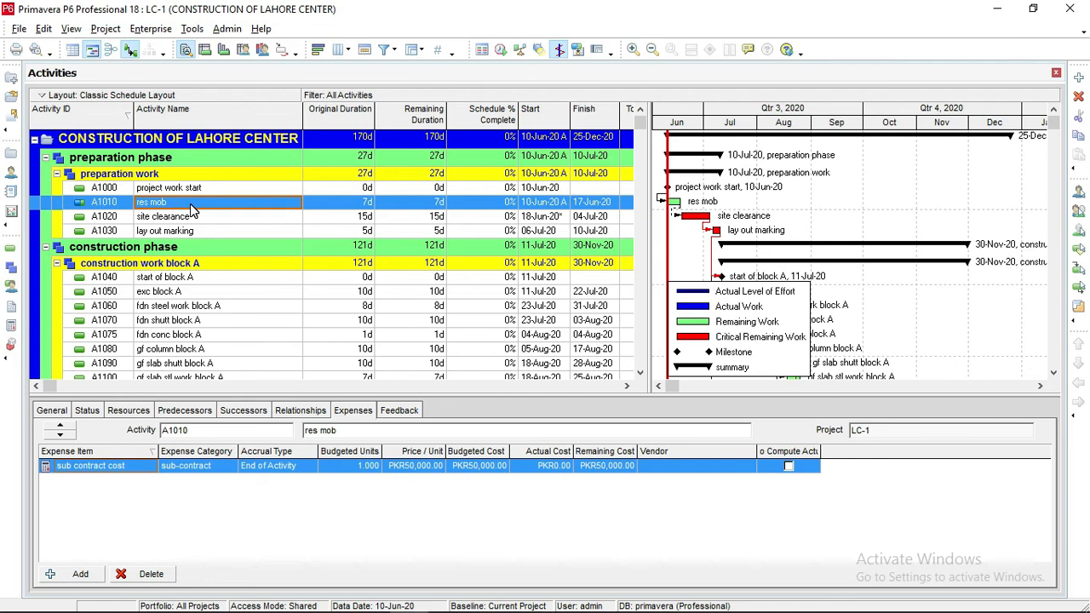
Show Trace Logic in the bottom layout and trace the relationships of the site clearance and lay out marking activities
{"action": "left_click", "coordinate": [65, 32]}
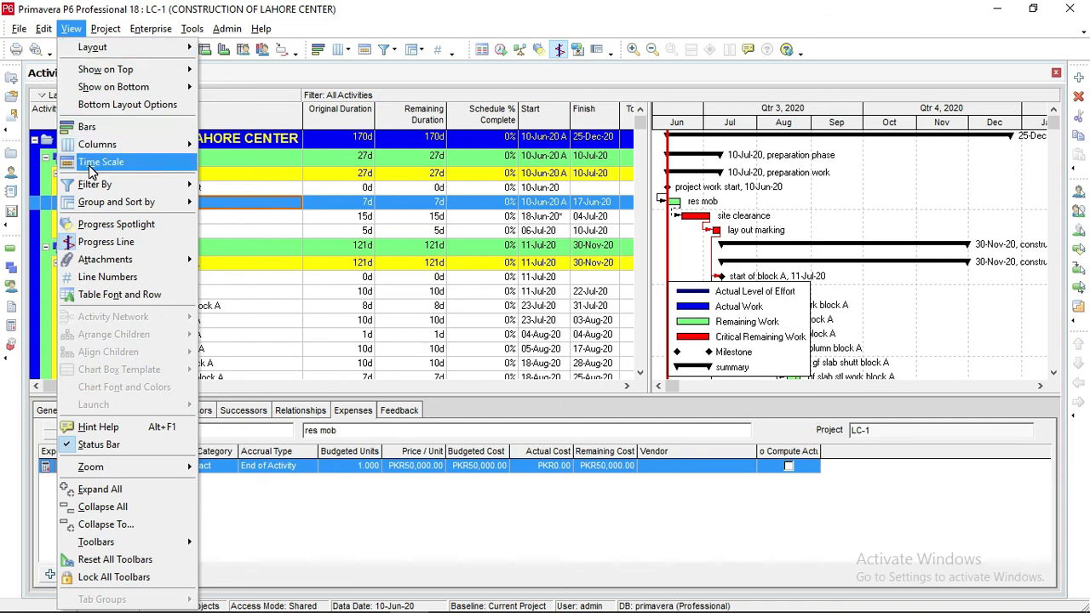
{"action": "key", "text": "Escape"}
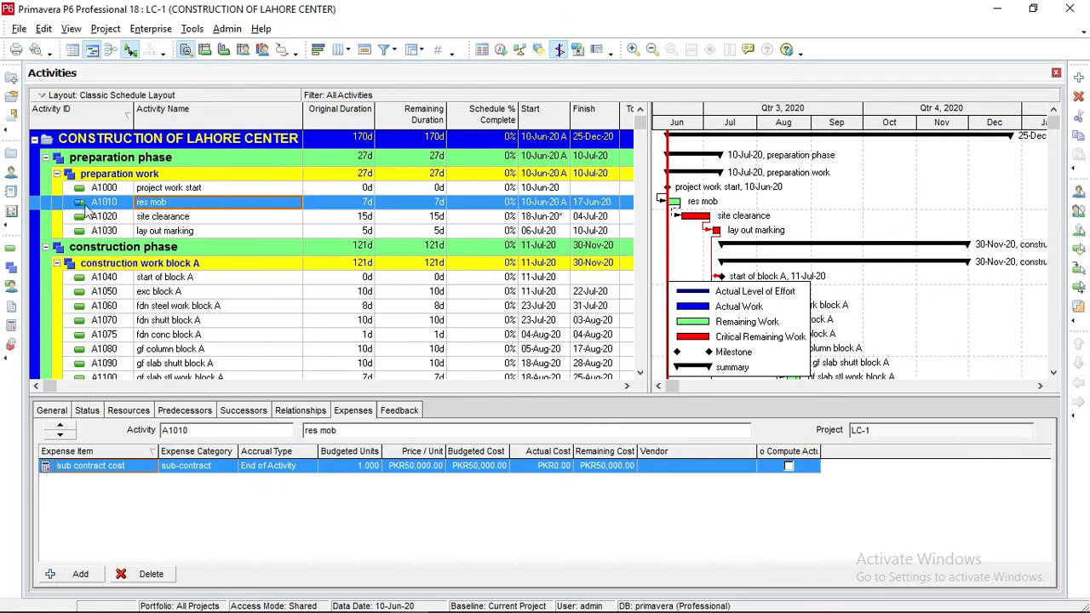
{"action": "left_click", "coordinate": [68, 33]}
{"action": "mouse_move", "coordinate": [88, 89]}
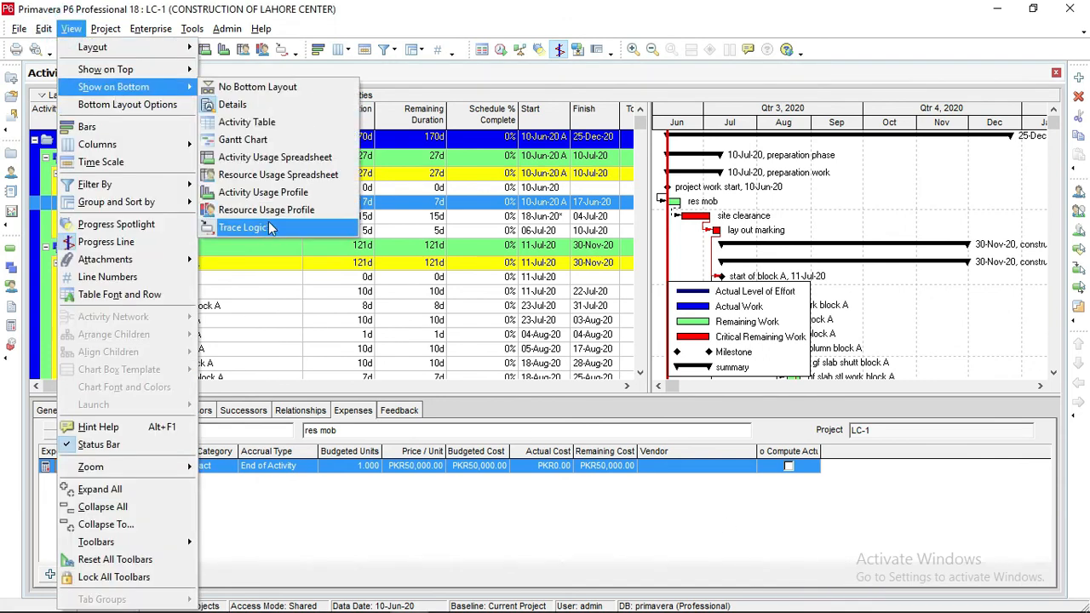
{"action": "left_click", "coordinate": [261, 232]}
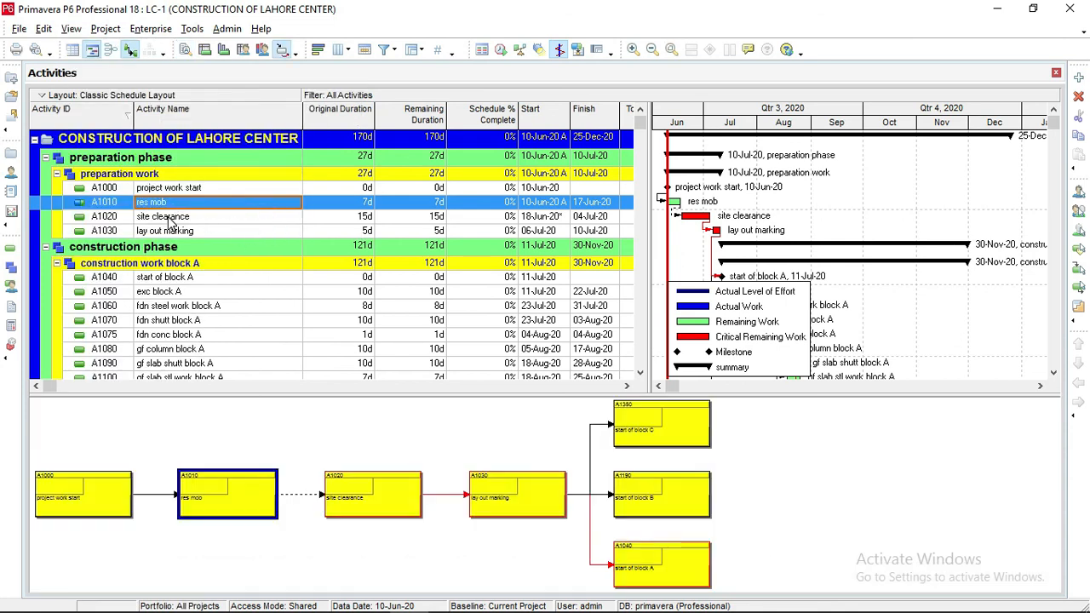
{"action": "left_click", "coordinate": [167, 219]}
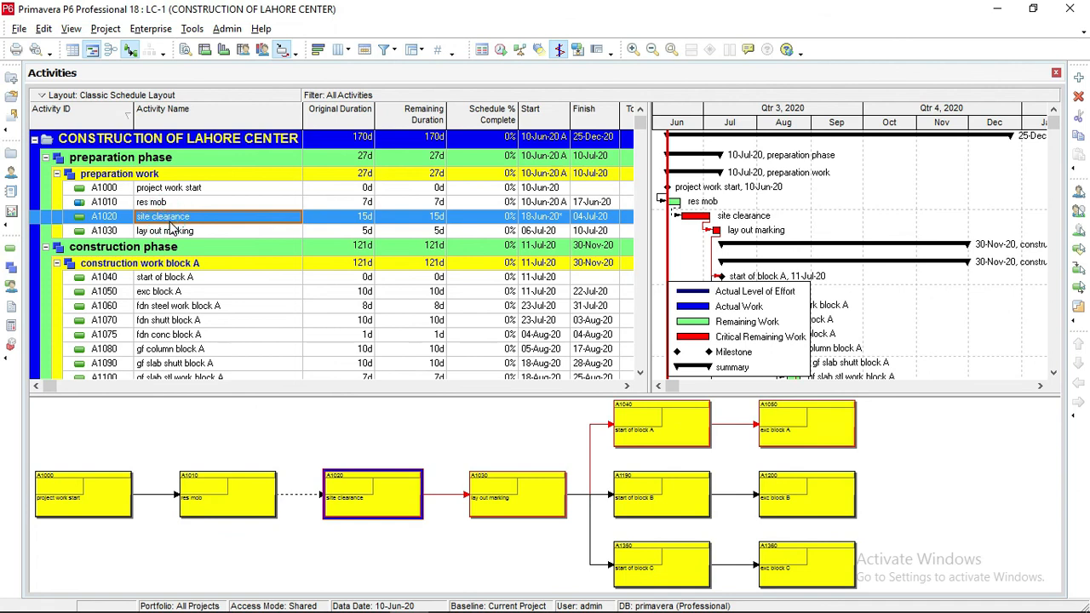
{"action": "left_click", "coordinate": [171, 233]}
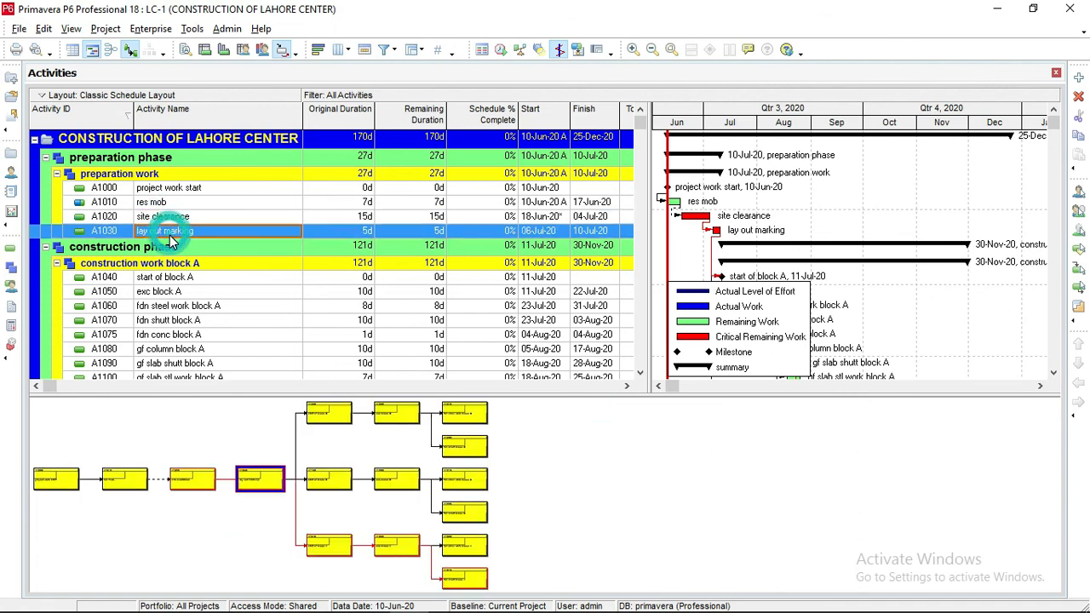
Trace the logic of the block A activities one after another, from start of block A to gf slab shutt block A
{"action": "left_click", "coordinate": [168, 279]}
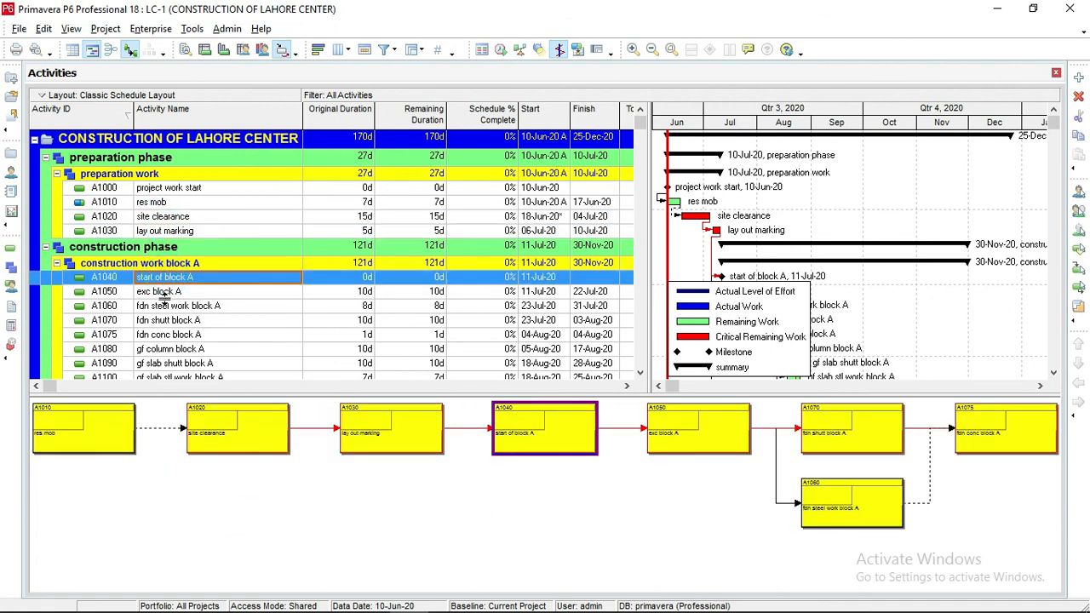
{"action": "left_click", "coordinate": [165, 293]}
{"action": "left_click", "coordinate": [172, 307]}
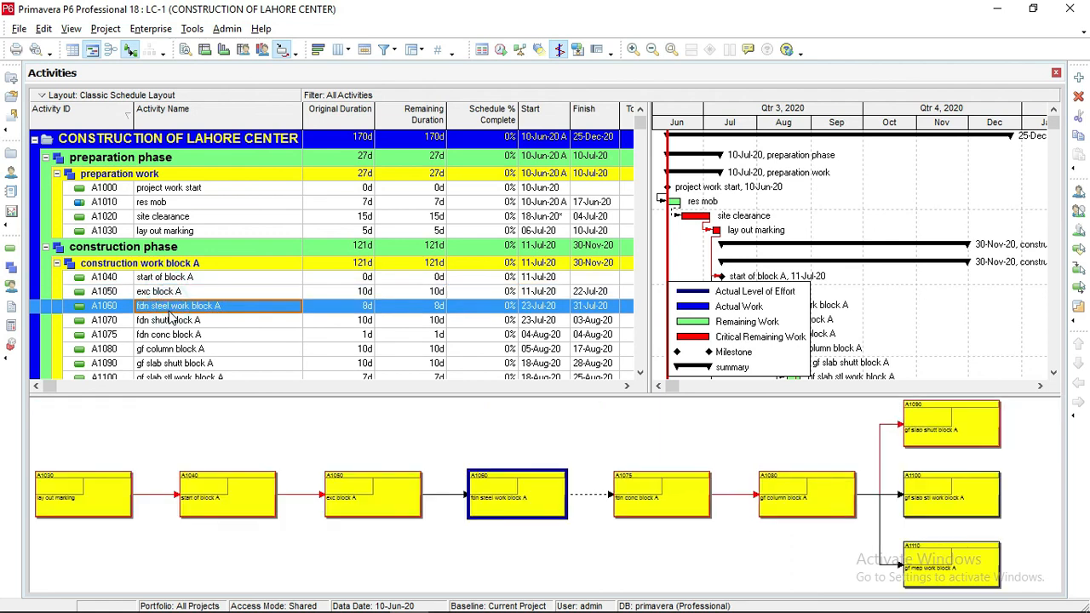
{"action": "right_click", "coordinate": [626, 434]}
{"action": "left_click", "coordinate": [545, 422]}
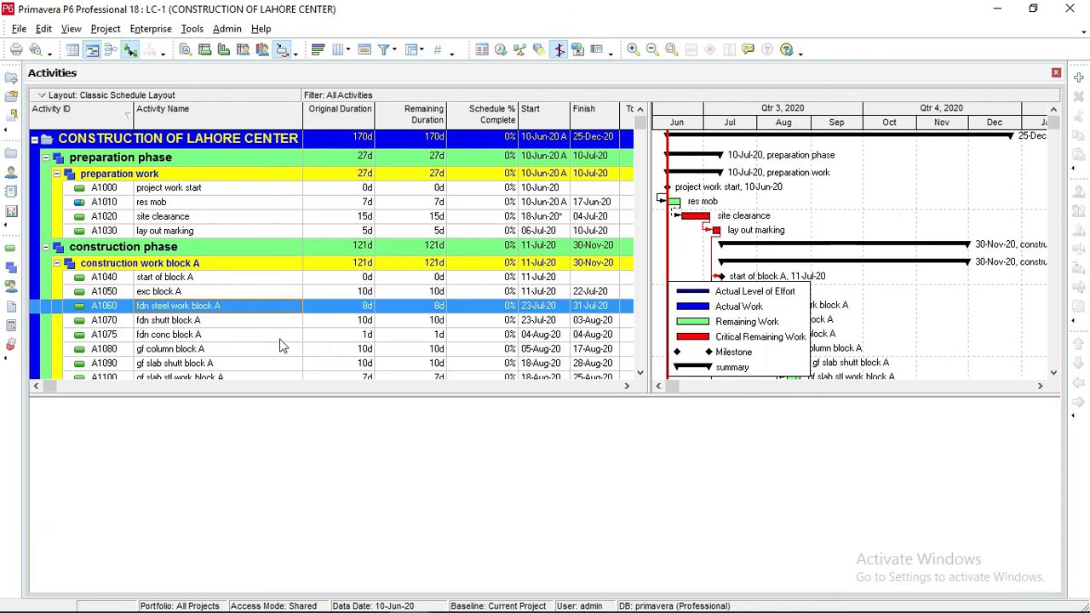
{"action": "left_click", "coordinate": [166, 322]}
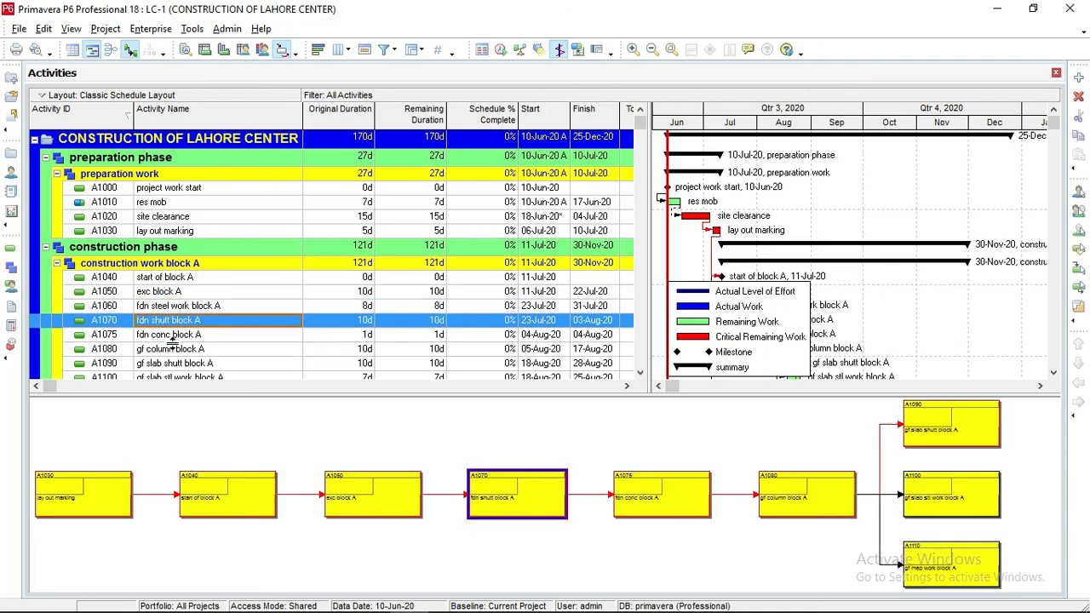
{"action": "left_click", "coordinate": [171, 349]}
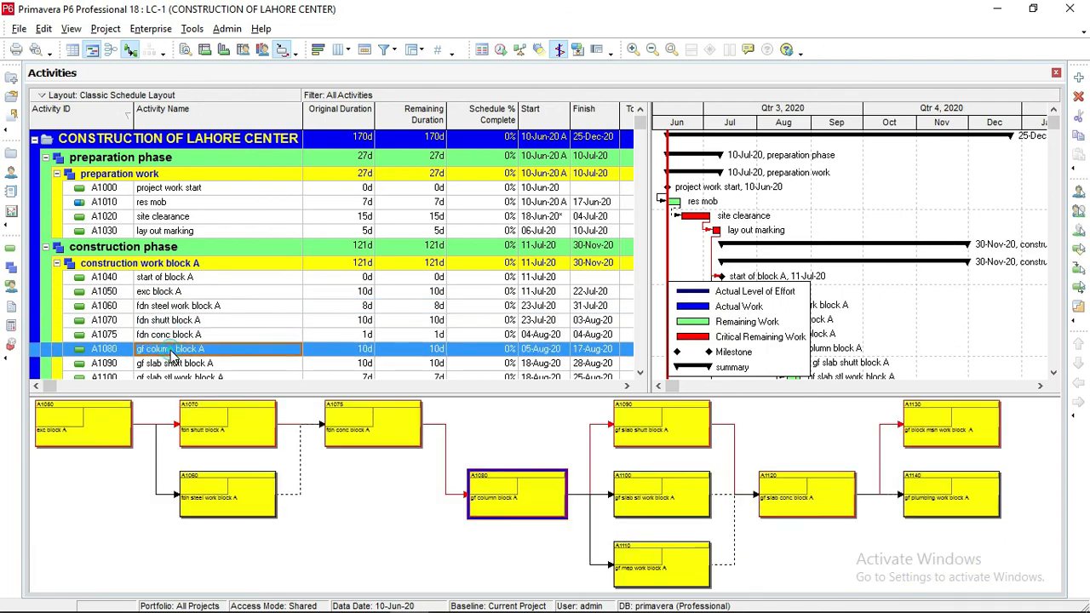
{"action": "left_click", "coordinate": [173, 362]}
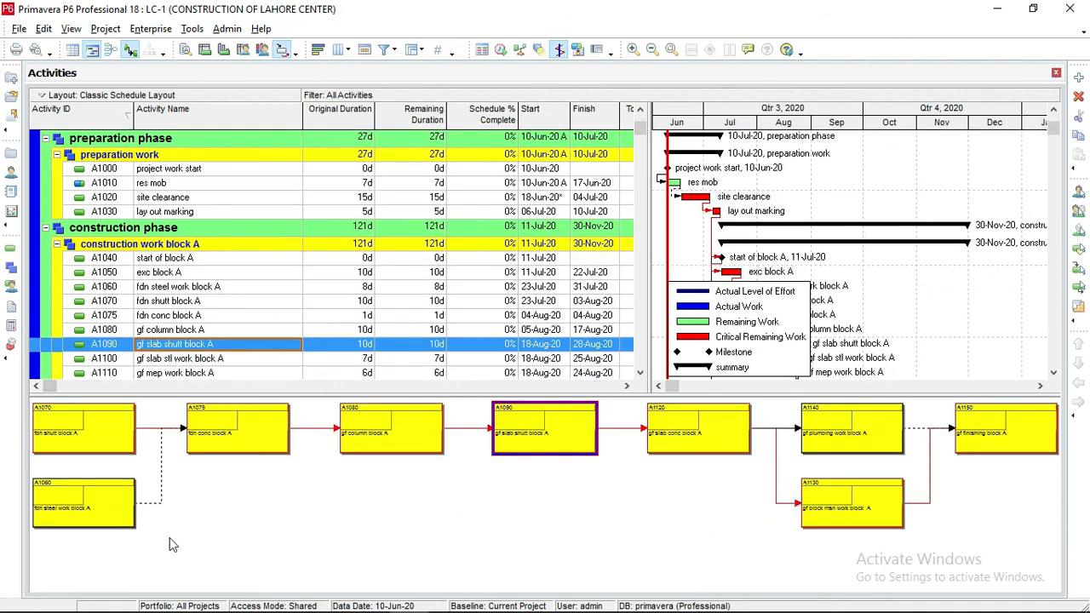
Replace the trace logic diagram in the bottom layout with the activity Details for gf slab shutt block A
{"action": "left_click", "coordinate": [72, 29]}
{"action": "mouse_move", "coordinate": [128, 87]}
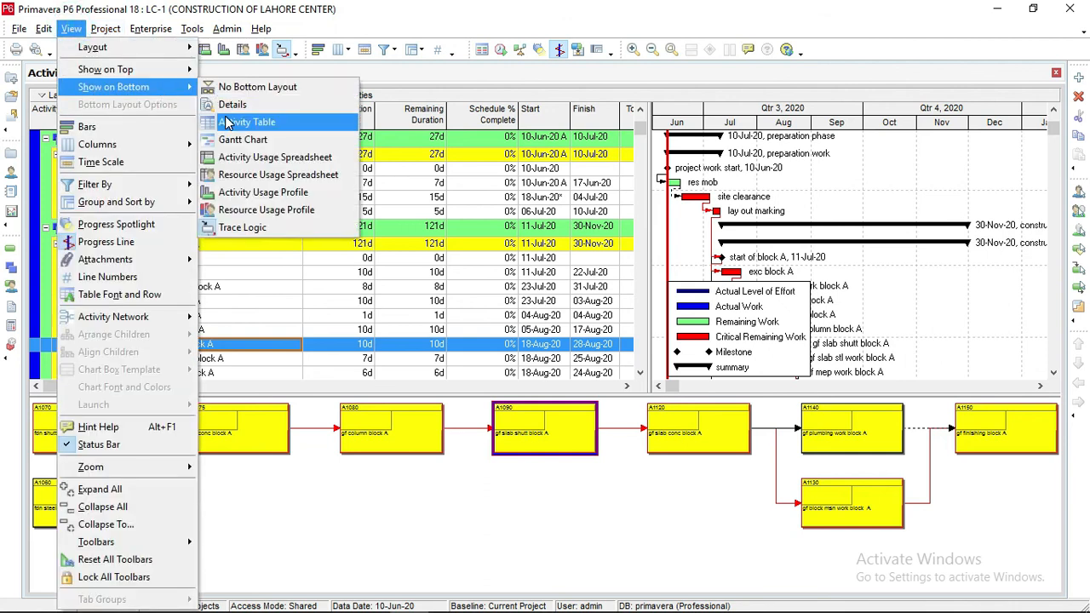
{"action": "left_click", "coordinate": [228, 105]}
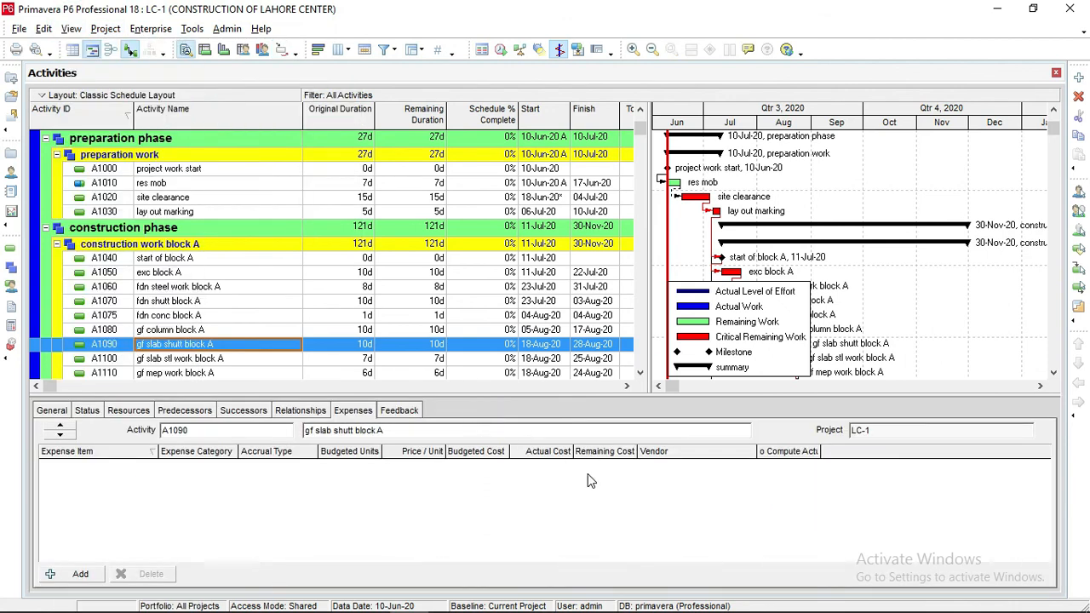